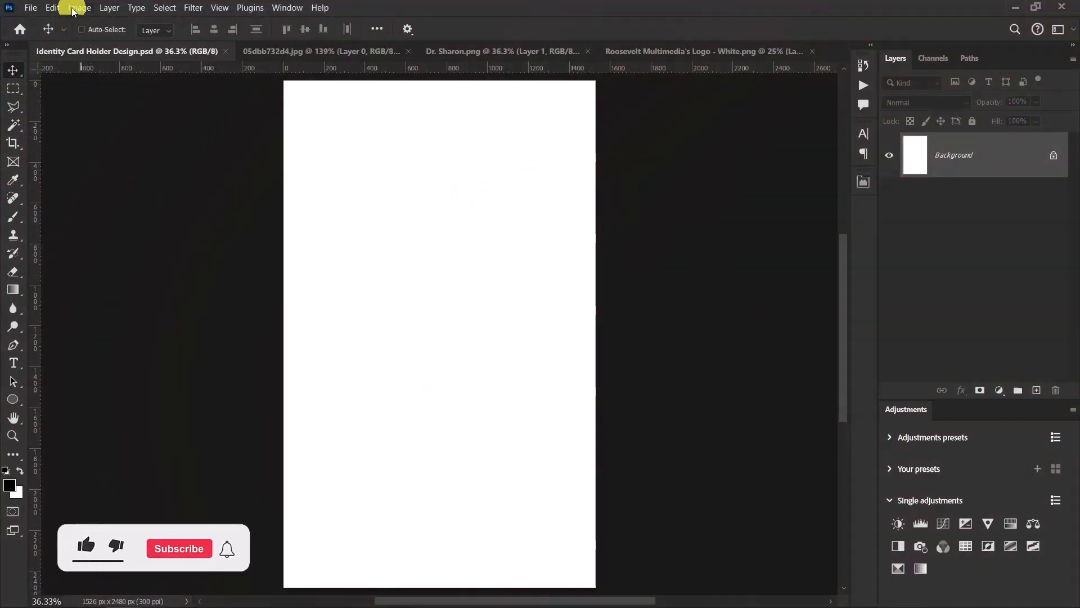
# Check the ID card's image size, then look over the pattern, portrait and logo documents.
pyautogui.click(78, 8)
pyautogui.click(92, 105)
pyautogui.click(611, 184)
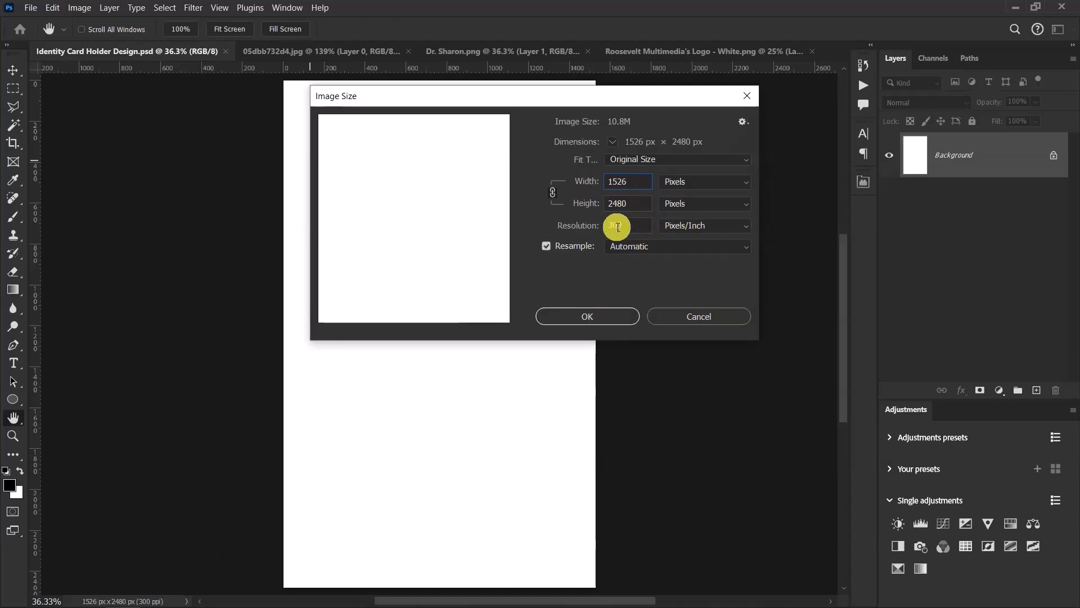
pyautogui.click(743, 104)
pyautogui.hotkey('ctrl', 'Tab')
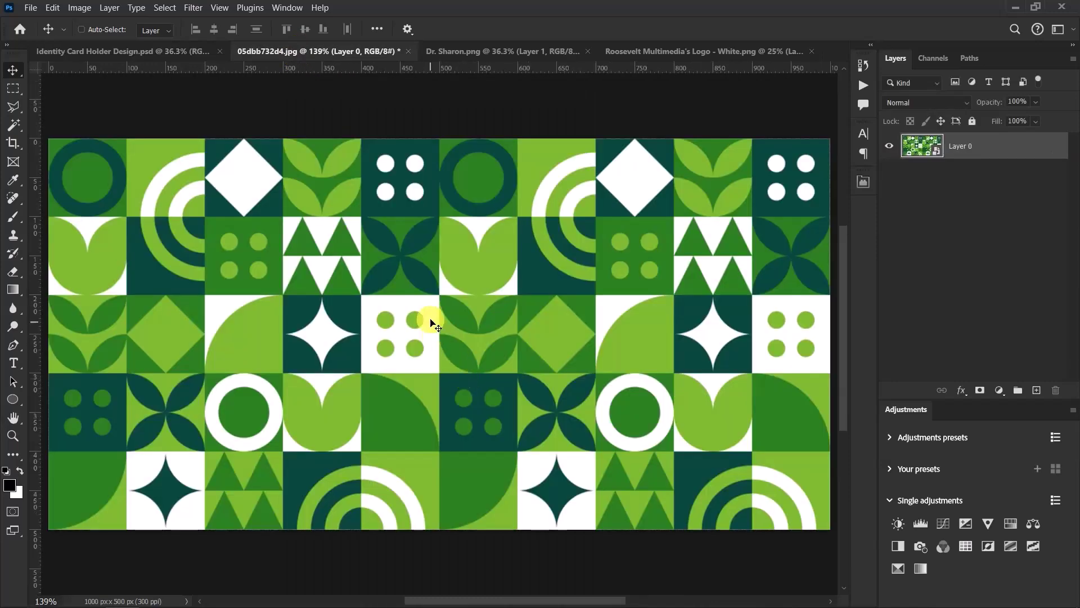
pyautogui.click(478, 51)
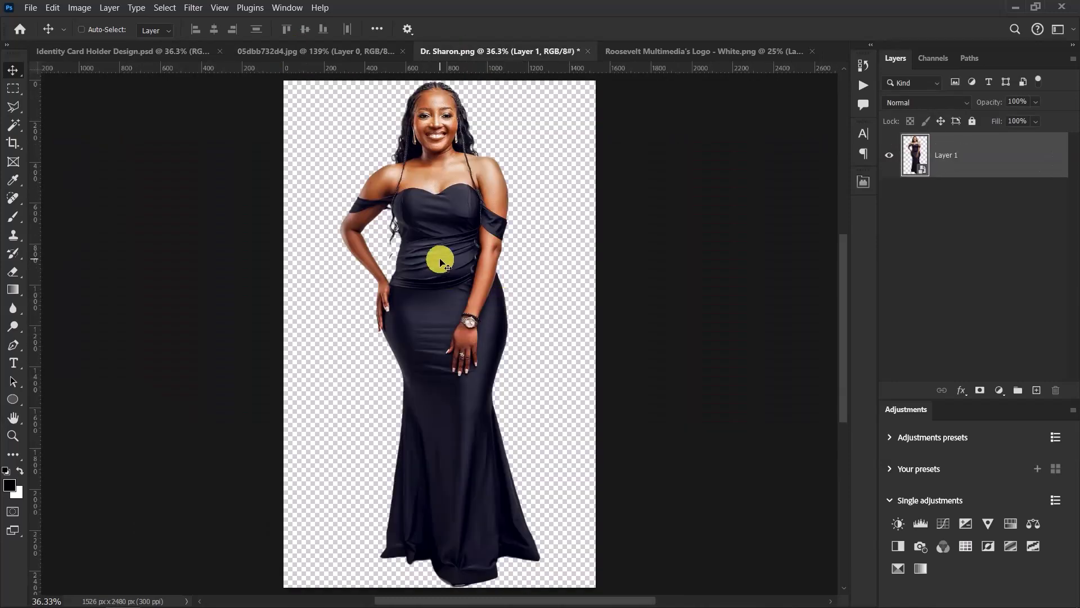
pyautogui.click(660, 50)
pyautogui.click(94, 49)
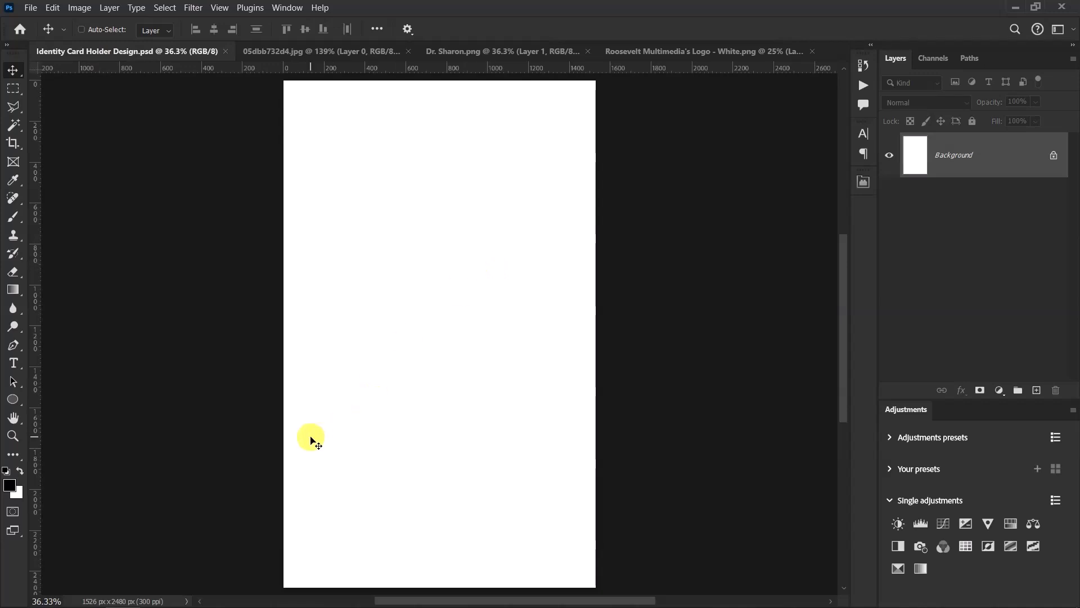
# Draw Rectangle 1 across the page bottom and fill it with green #2c8221.
pyautogui.moveTo(15, 400); pyautogui.dragTo(66, 400)
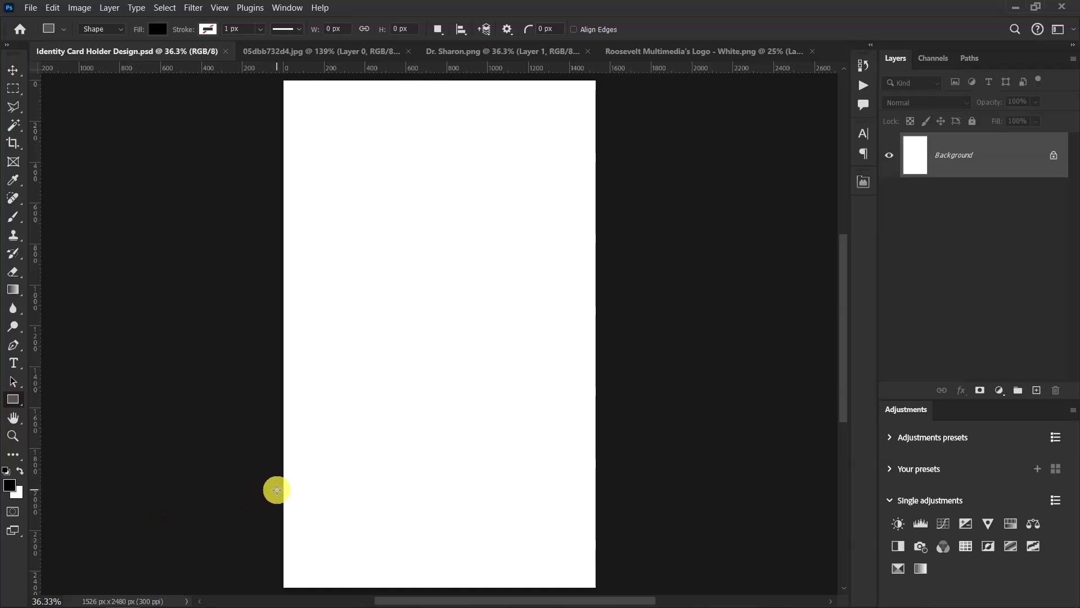
pyautogui.moveTo(277, 489); pyautogui.dragTo(601, 567)
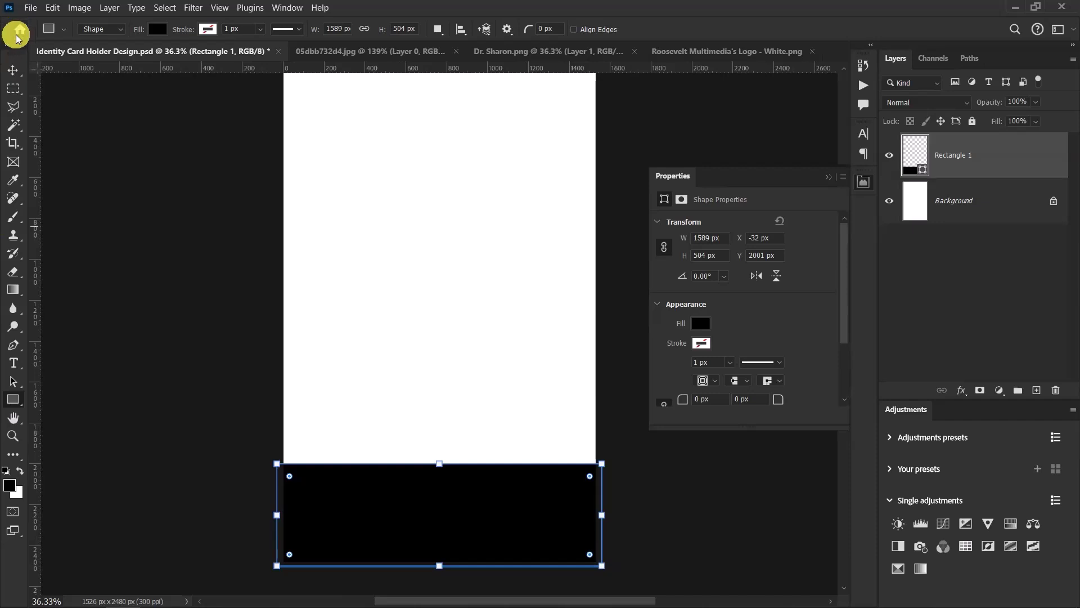
pyautogui.click(12, 69)
pyautogui.click(818, 177)
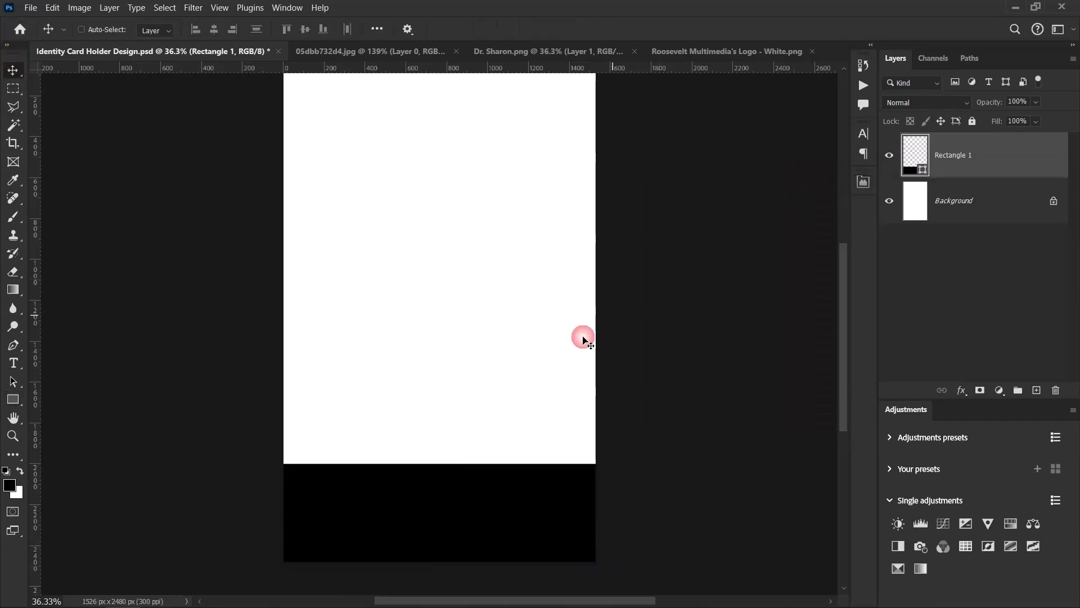
pyautogui.doubleClick(920, 173)
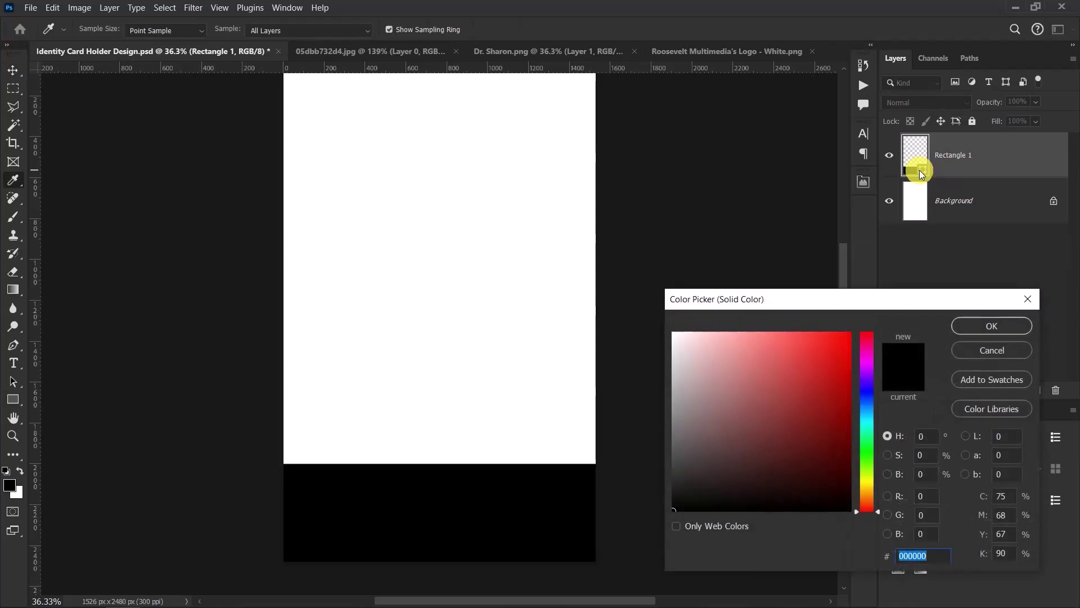
pyautogui.write('2c8221')
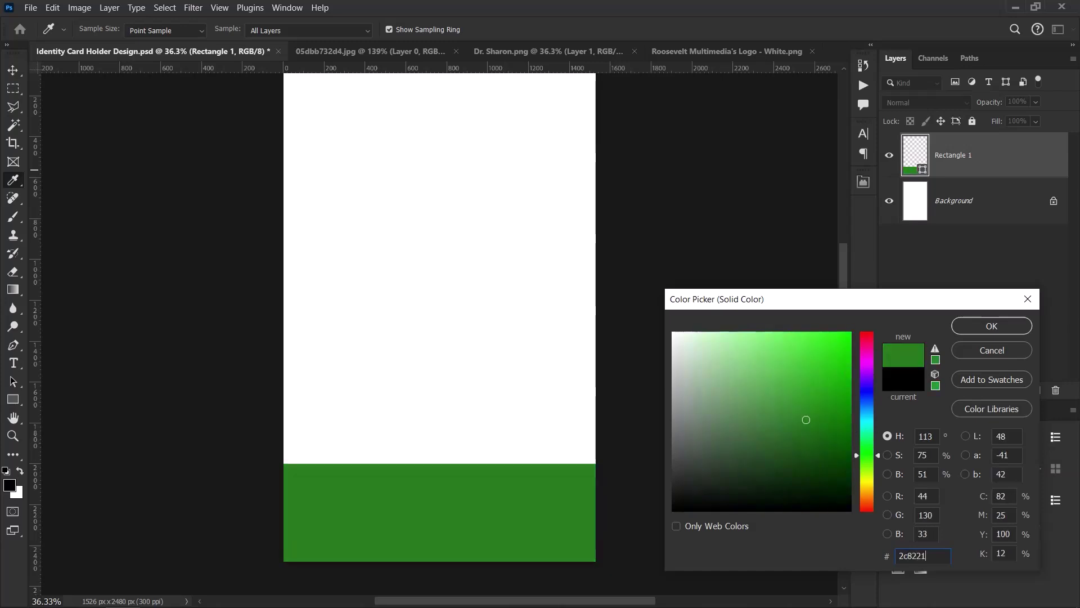
pyautogui.click(977, 325)
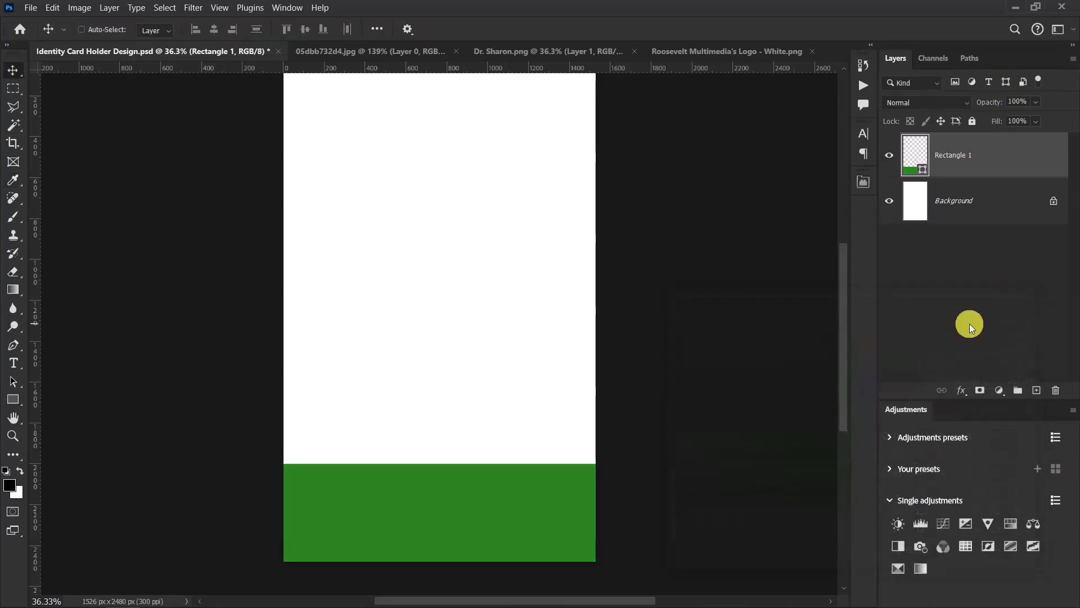
# Duplicate the green rectangle as Rectangle 2 and move it to the top of the page.
pyautogui.hotkey('ctrl', 'j')
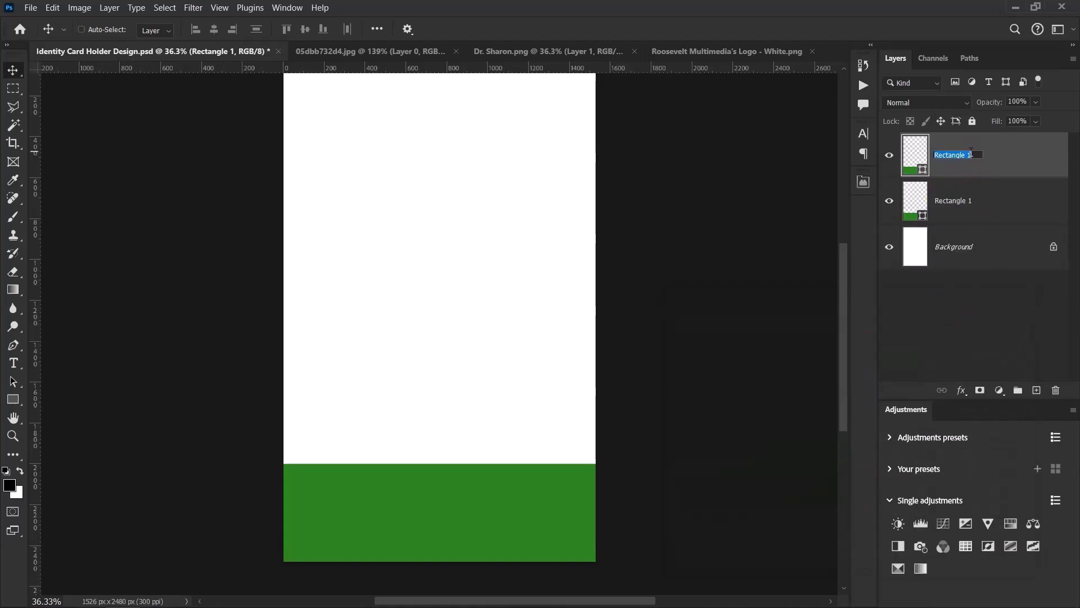
pyautogui.write('2')
pyautogui.press('Return')
pyautogui.scroll(-1, 472, 439)
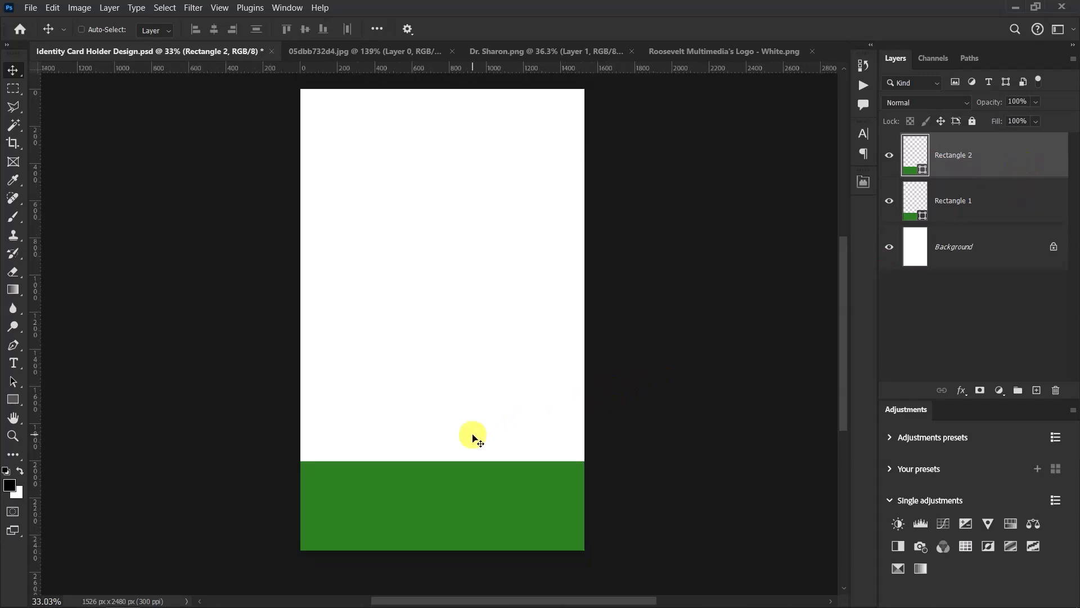
pyautogui.moveTo(470, 501); pyautogui.dragTo(467, 137)
# Stretch Rectangle 2 downward to about 888 px tall.
pyautogui.hotkey('ctrl', 't')
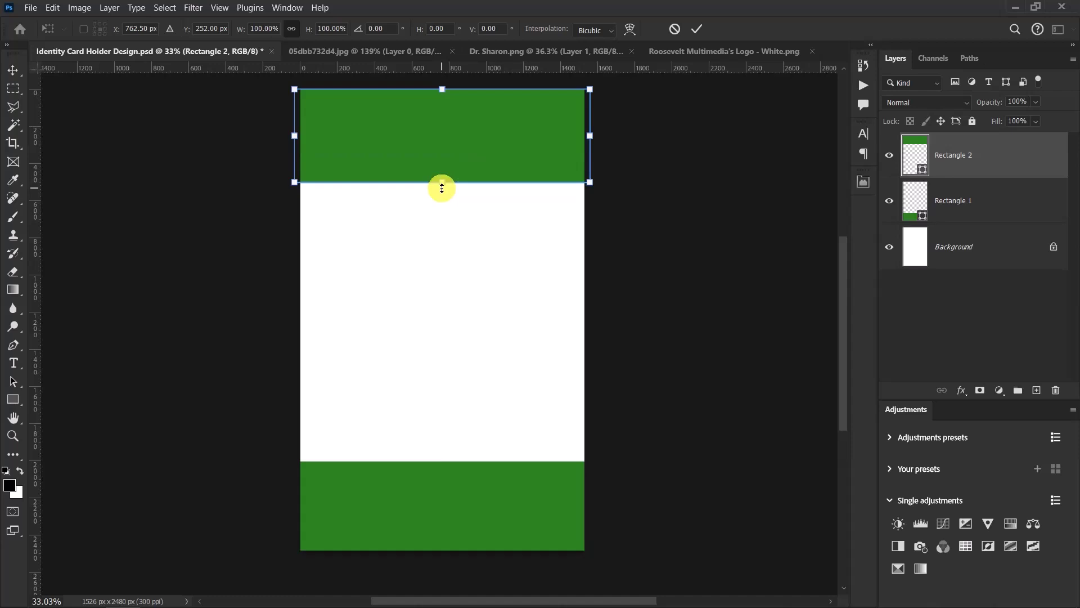
pyautogui.moveTo(443, 184); pyautogui.dragTo(440, 256)
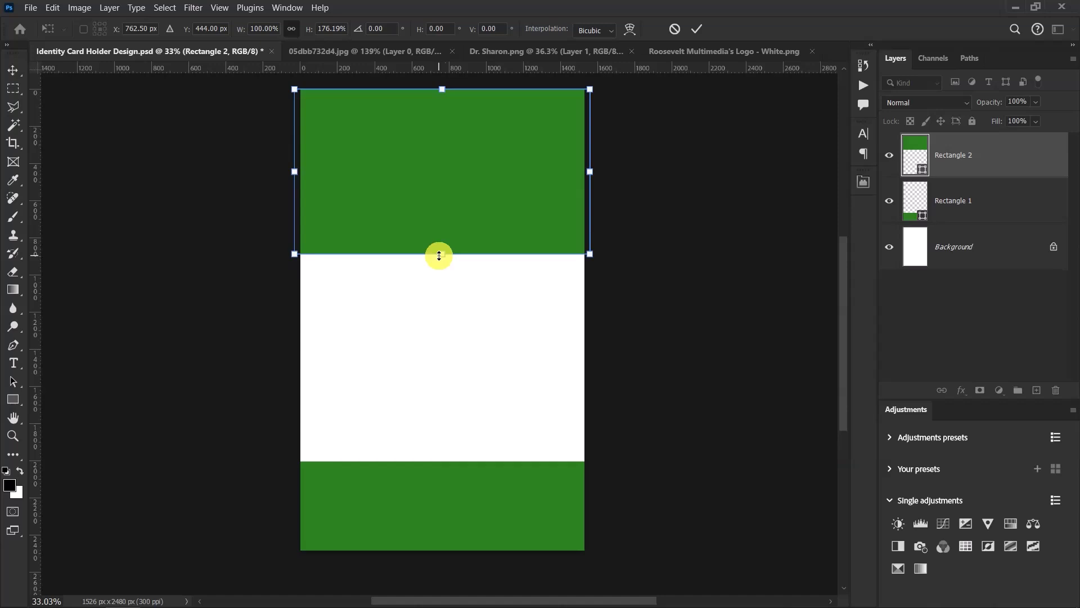
pyautogui.click(698, 29)
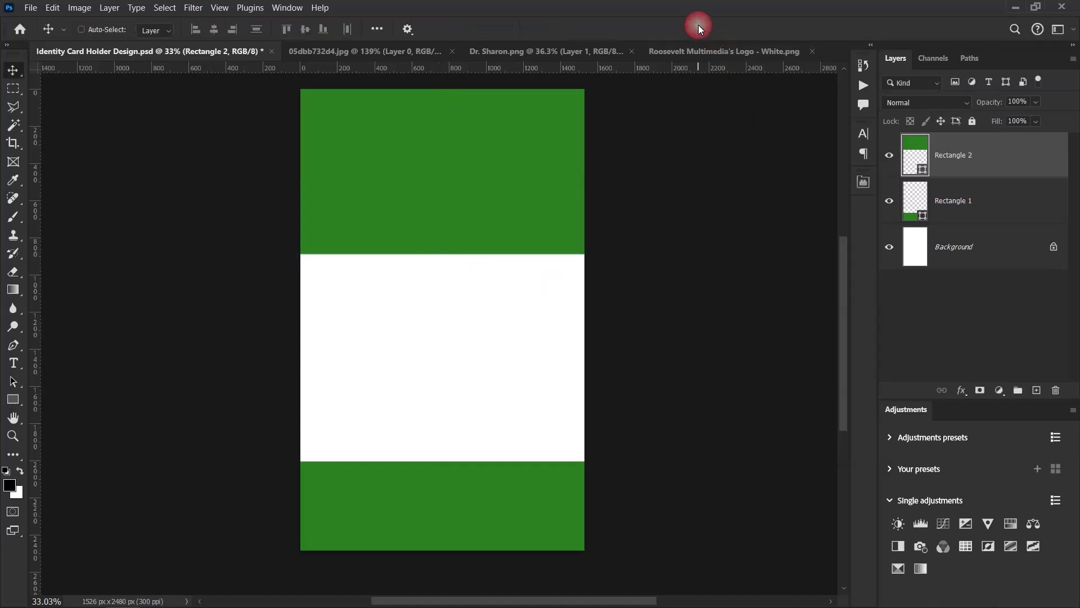
pyautogui.click(1008, 200)
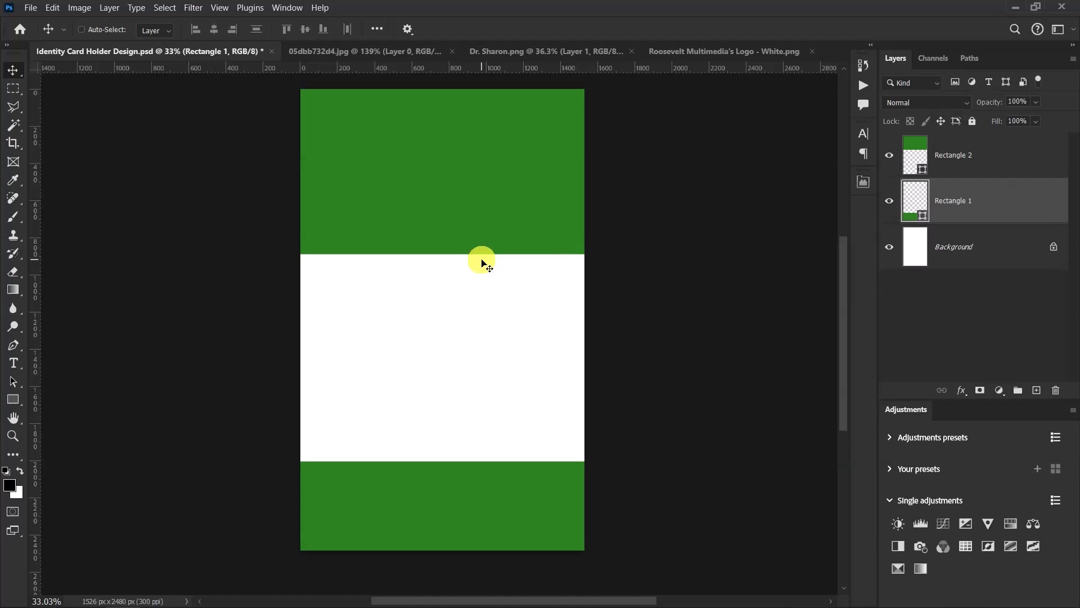
# Paste the green pattern into the ID card, scaled to page width at the bottom.
pyautogui.click(326, 51)
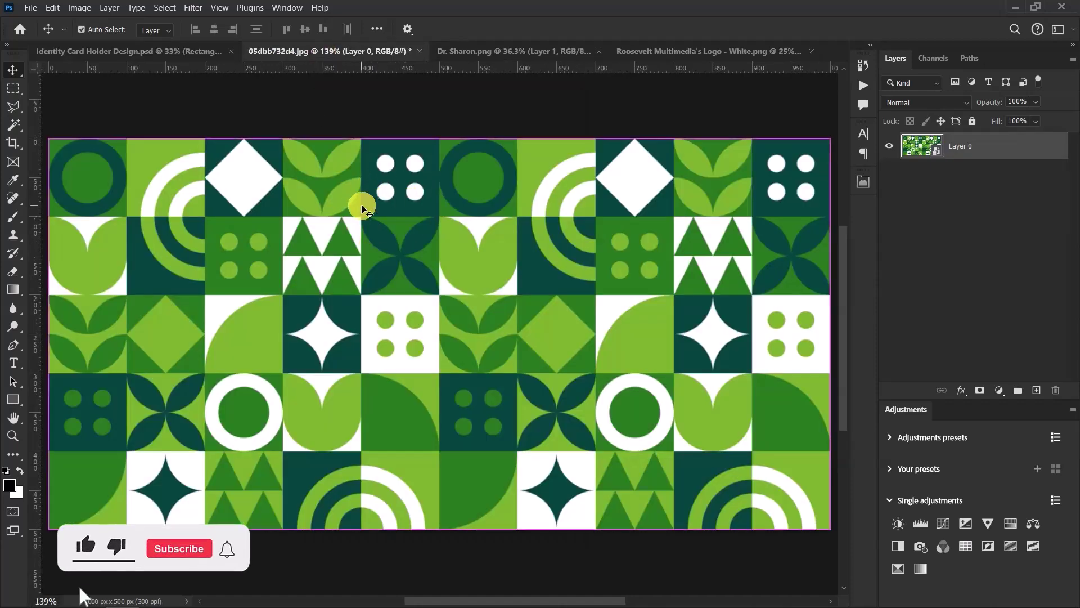
pyautogui.click(119, 51)
pyautogui.press('ctrl')
pyautogui.hotkey('ctrl', 'v')
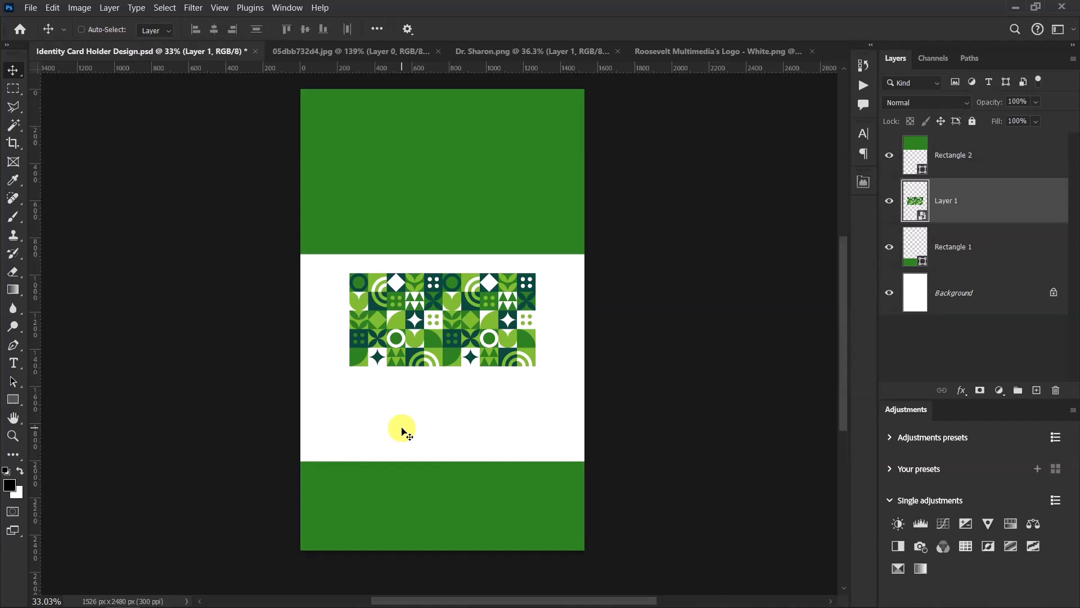
pyautogui.hotkey('ctrl', 't')
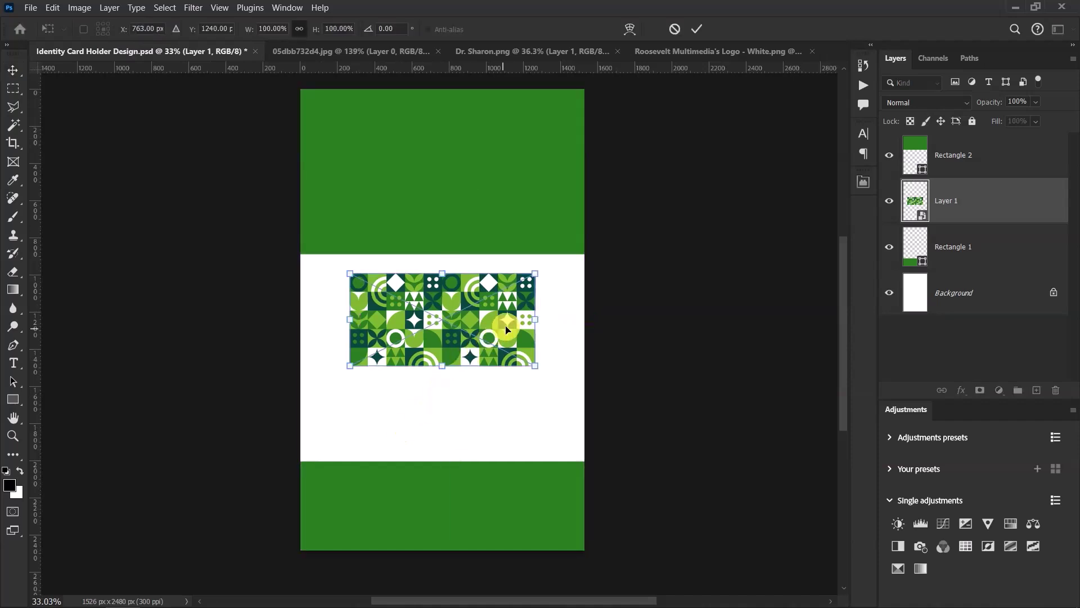
pyautogui.moveTo(535, 316); pyautogui.dragTo(583, 311)
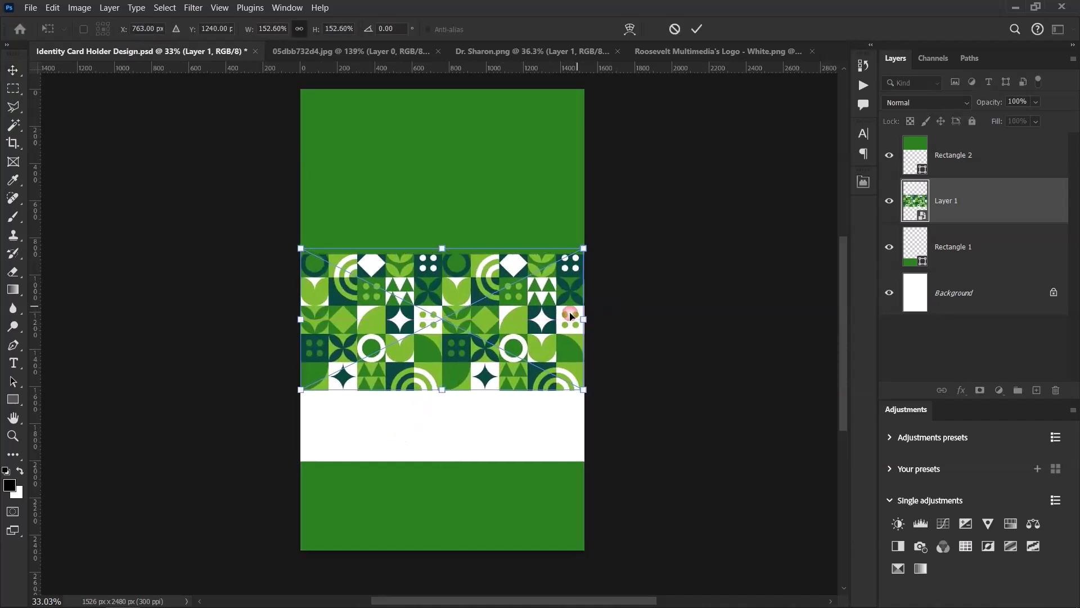
pyautogui.moveTo(465, 312); pyautogui.dragTo(488, 479)
pyautogui.click(697, 29)
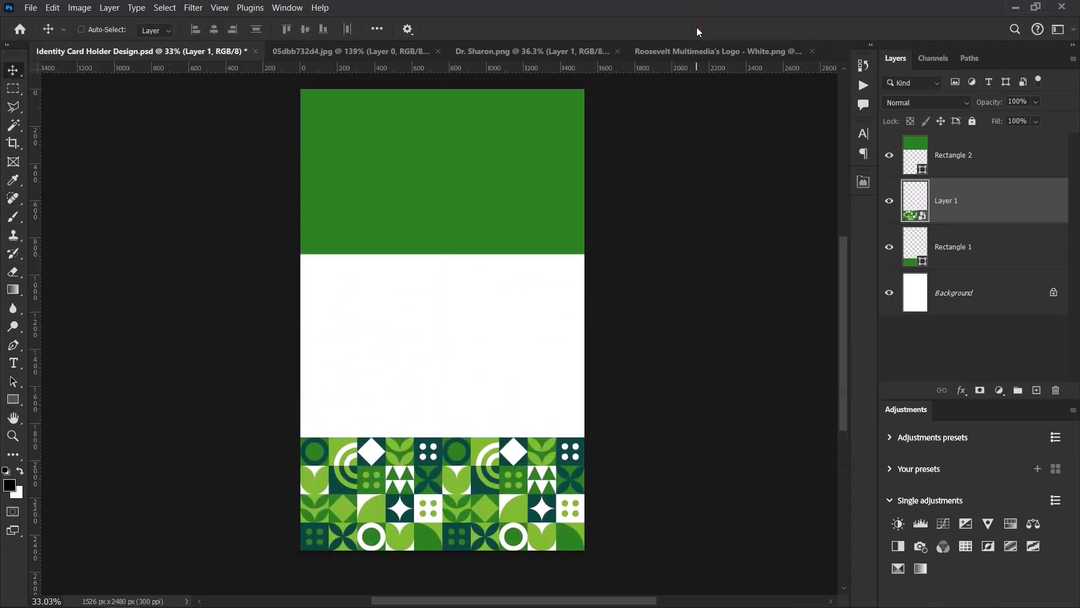
# Clip the pattern layer into Rectangle 1 with a clipping mask.
pyautogui.rightClick(994, 202)
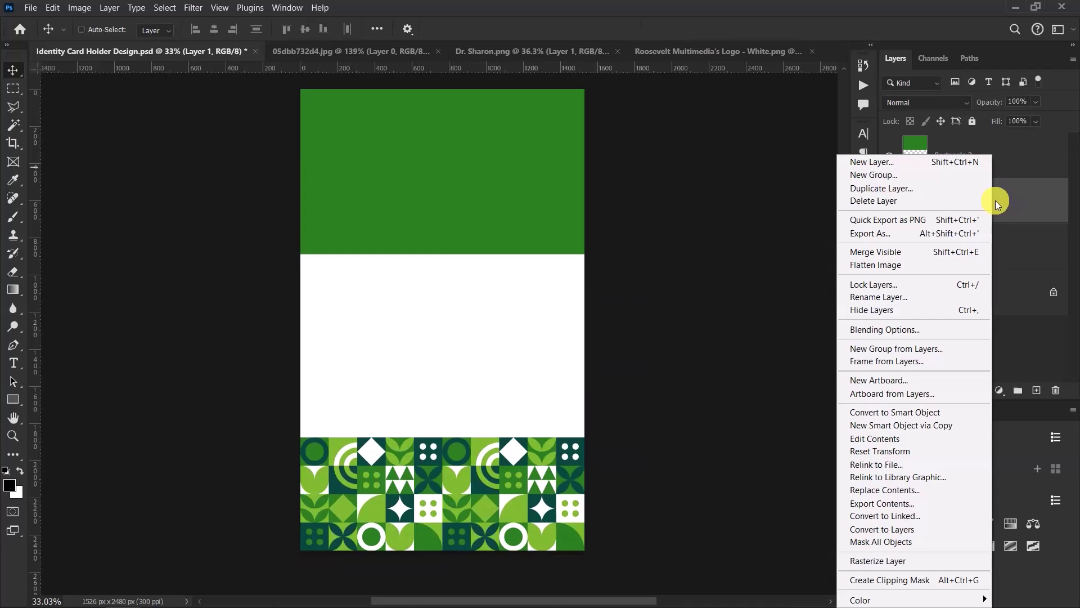
pyautogui.click(882, 583)
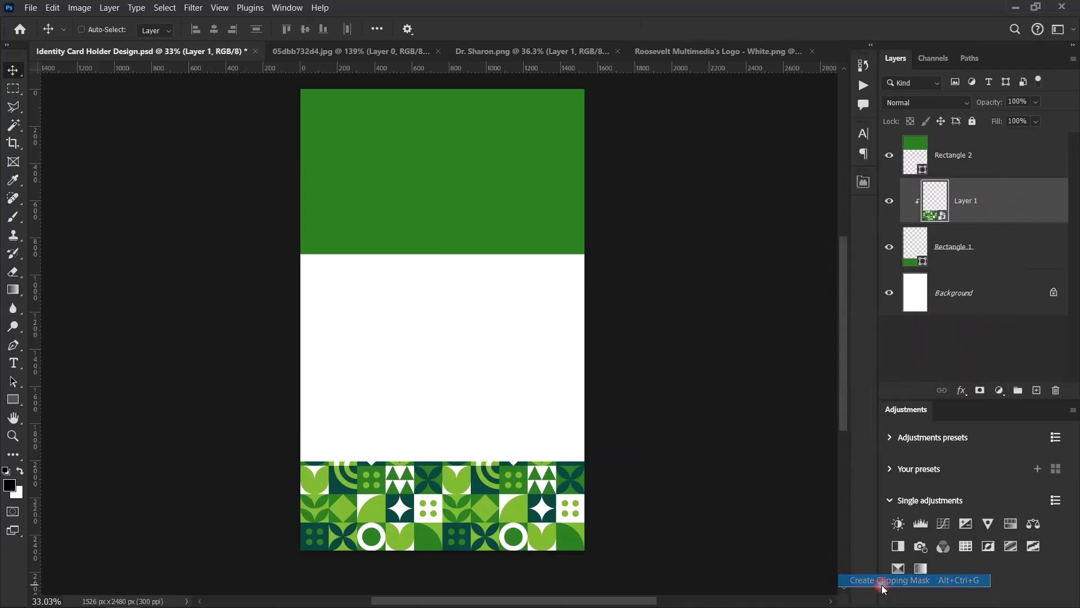
pyautogui.scroll(5, 427, 552)
# Enlarge the clipped pattern slightly so it covers the bottom strip.
pyautogui.moveTo(497, 524); pyautogui.dragTo(458, 337)
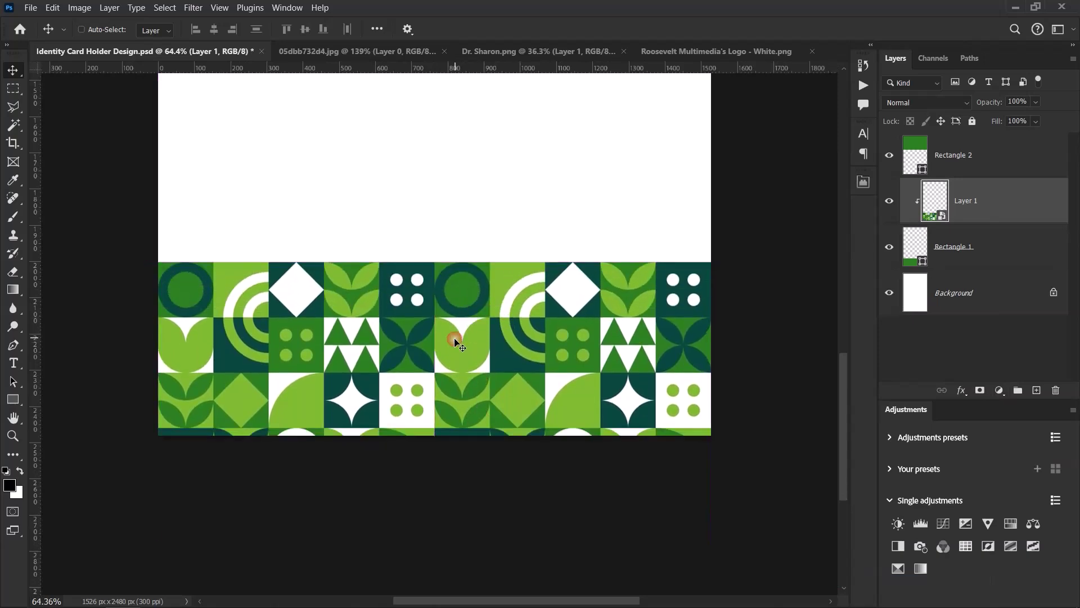
pyautogui.scroll(3, 417, 495)
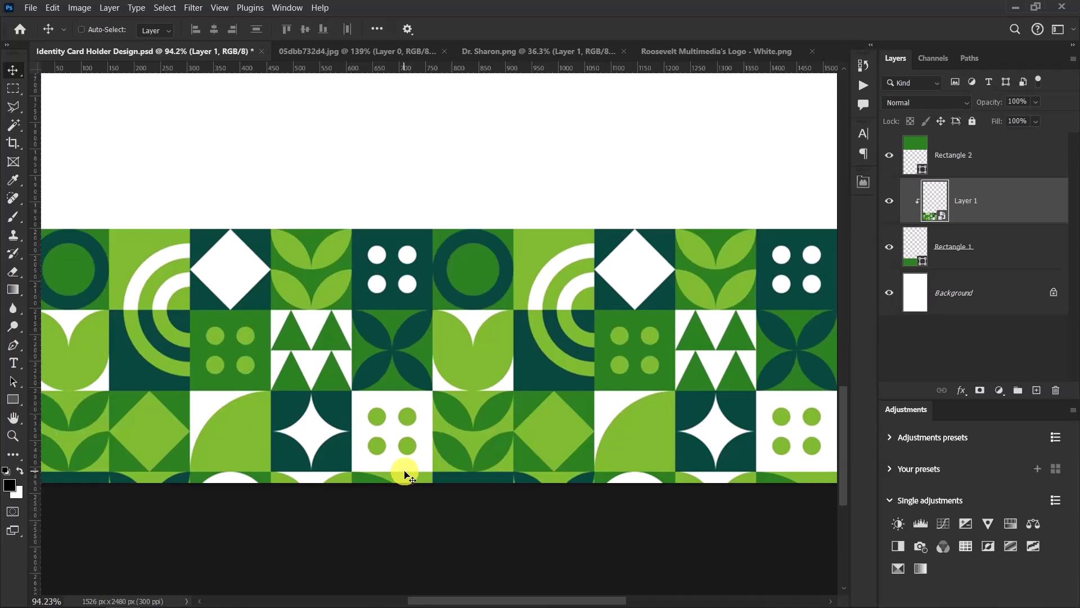
pyautogui.scroll(-4, 405, 473)
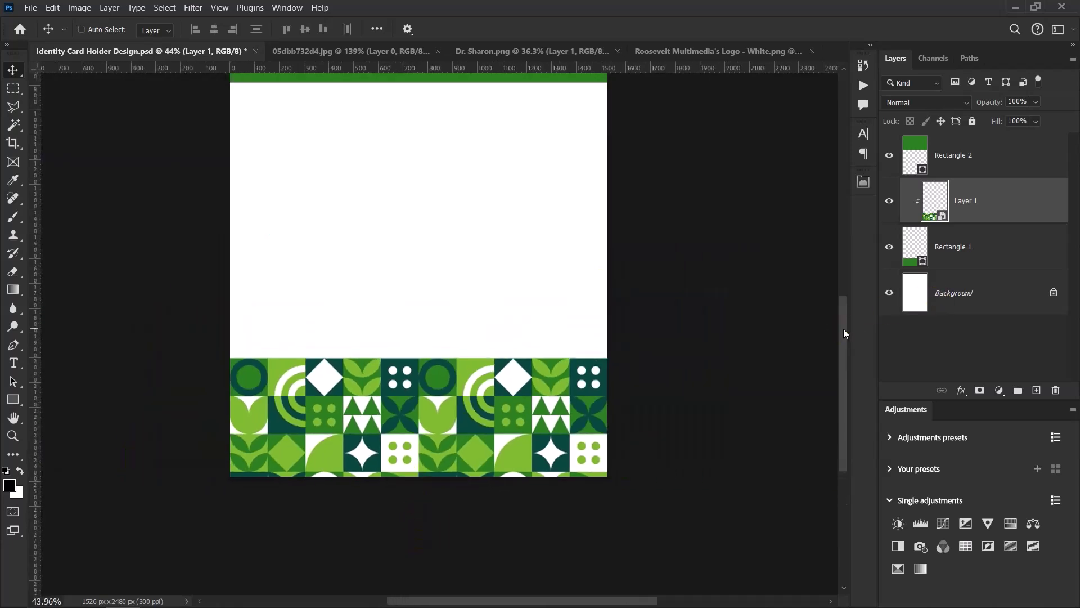
pyautogui.scroll(-3, 518, 393)
pyautogui.scroll(1, 422, 333)
pyautogui.hotkey('ctrl', 't')
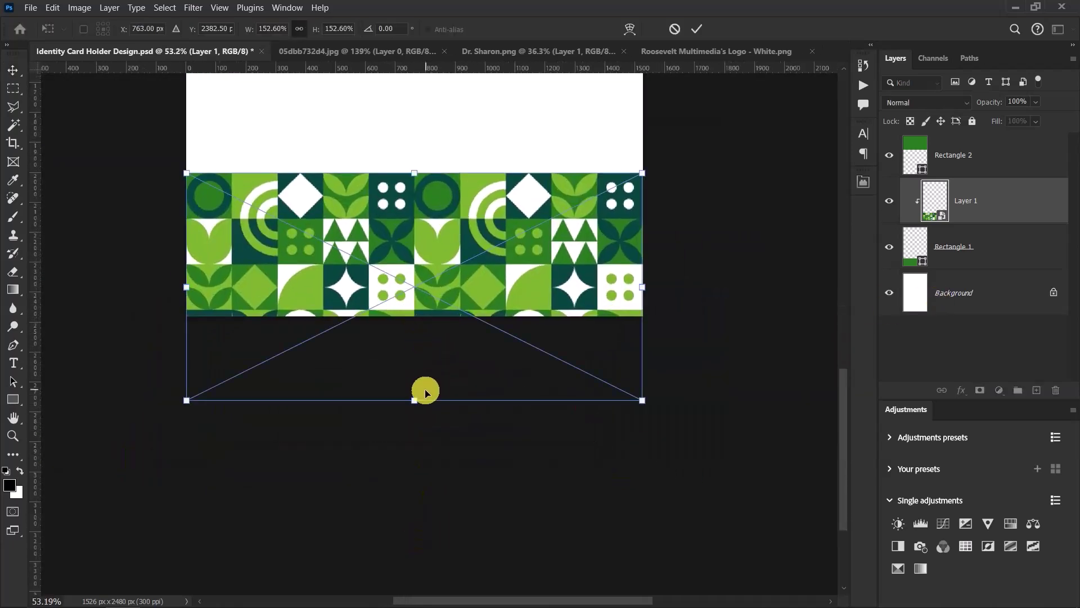
pyautogui.moveTo(415, 401); pyautogui.dragTo(425, 414)
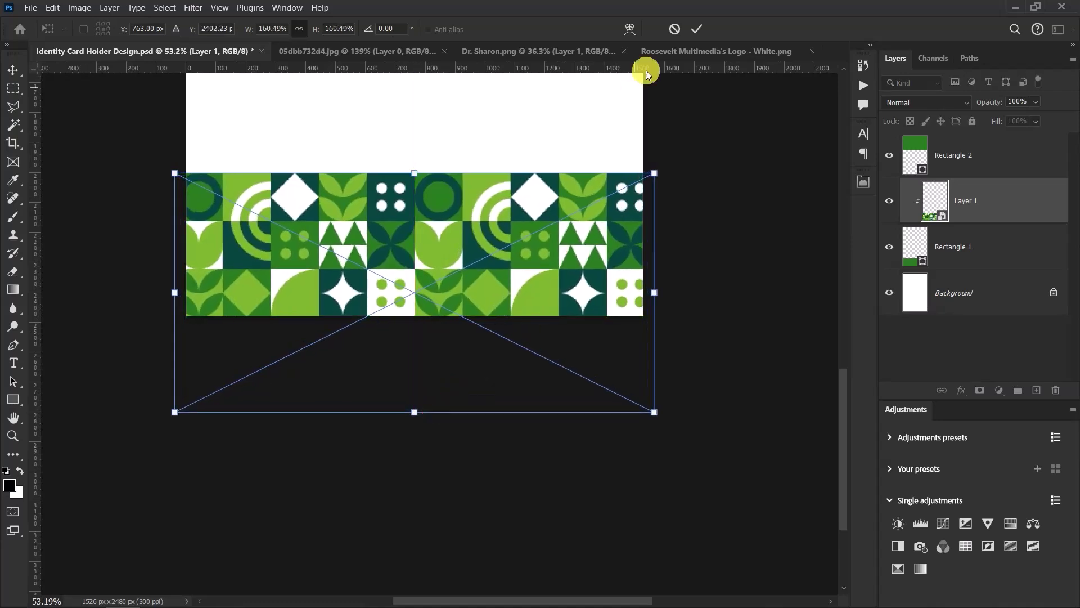
pyautogui.click(696, 29)
# Group Rectangle 2, the pattern and Rectangle 1 into a group named Shapes.
pyautogui.hotkey('ctrl', '0')
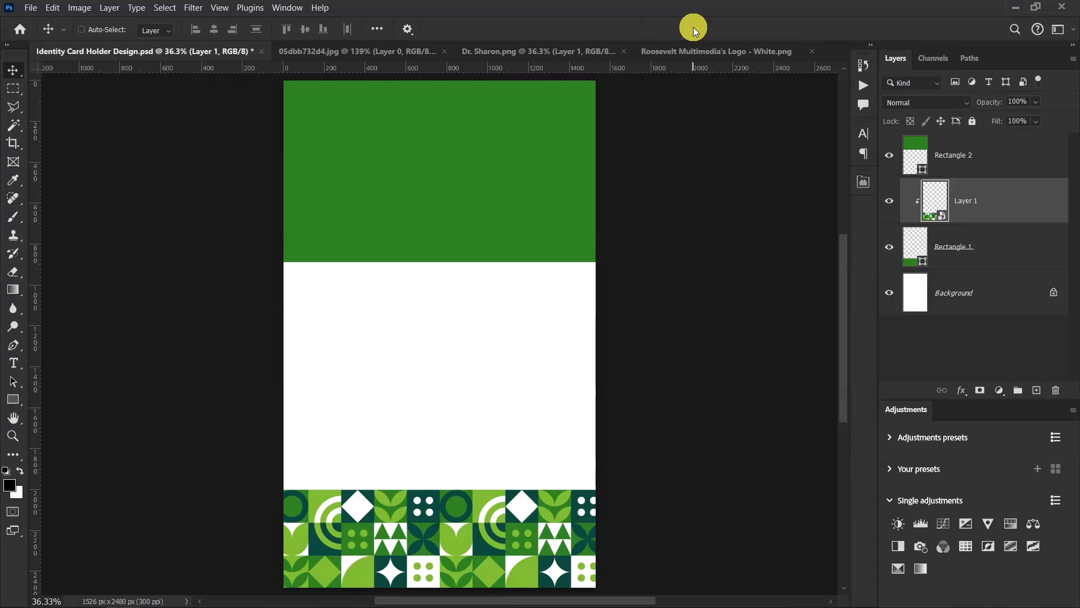
pyautogui.click(1033, 151)
pyautogui.keyDown('shift'); pyautogui.click(993, 256); pyautogui.keyUp('shift')
pyautogui.hotkey('ctrl', 'g')
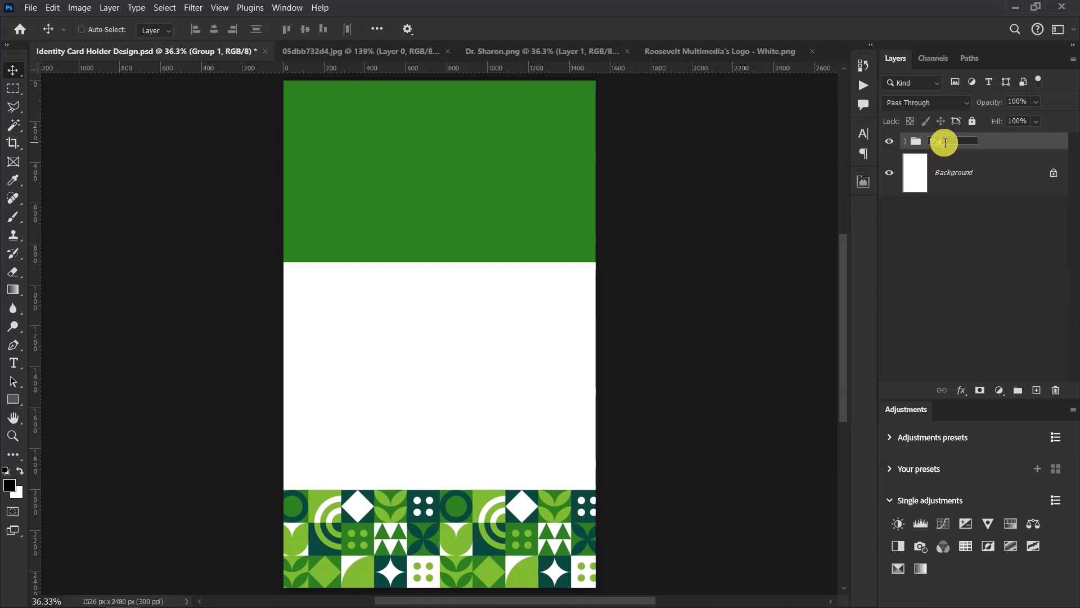
pyautogui.press('Return')
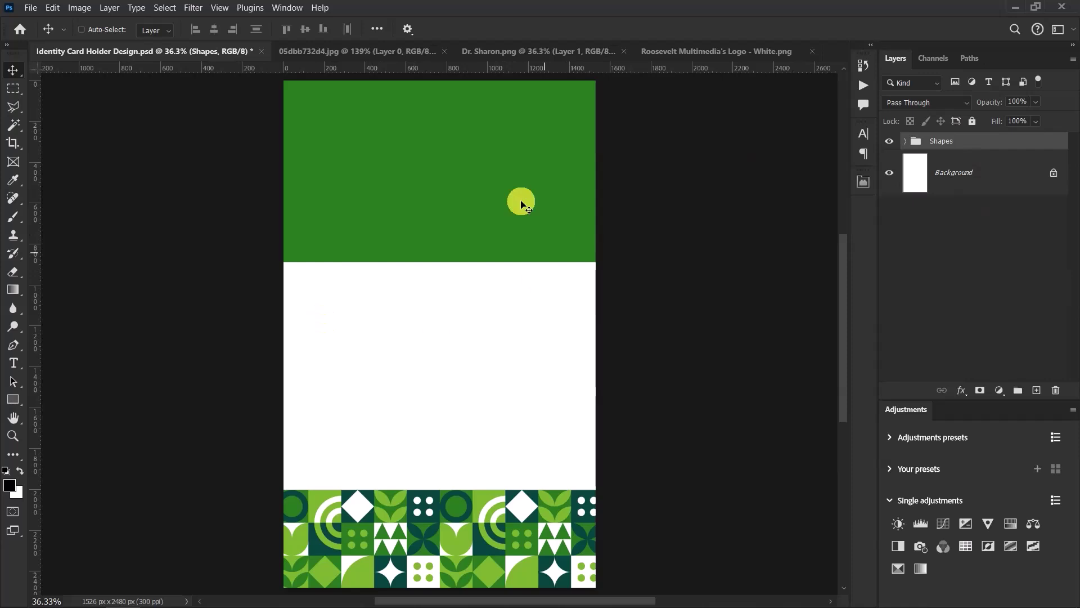
# Draw circle Ellipse 1 across the green band's lower edge, filled lime green #7ebb2f.
pyautogui.click(11, 399)
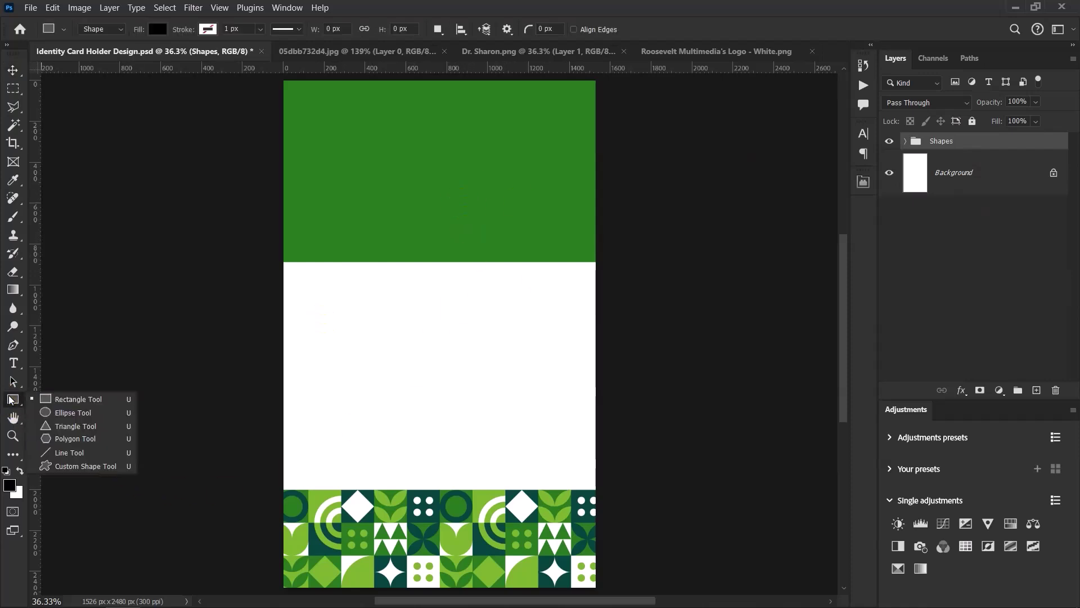
pyautogui.click(73, 412)
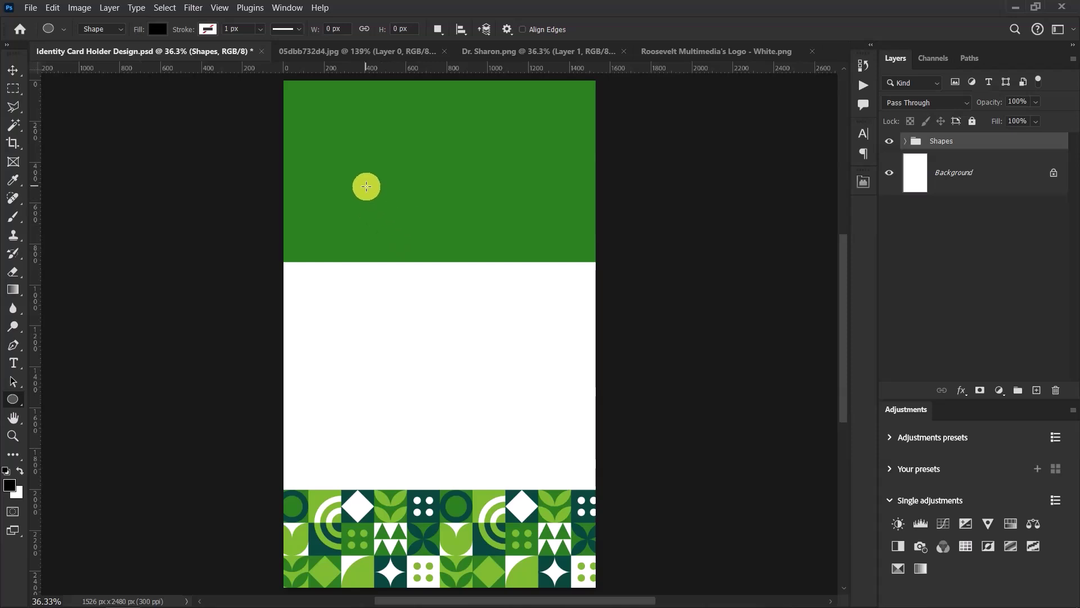
pyautogui.moveTo(373, 198); pyautogui.dragTo(523, 365)
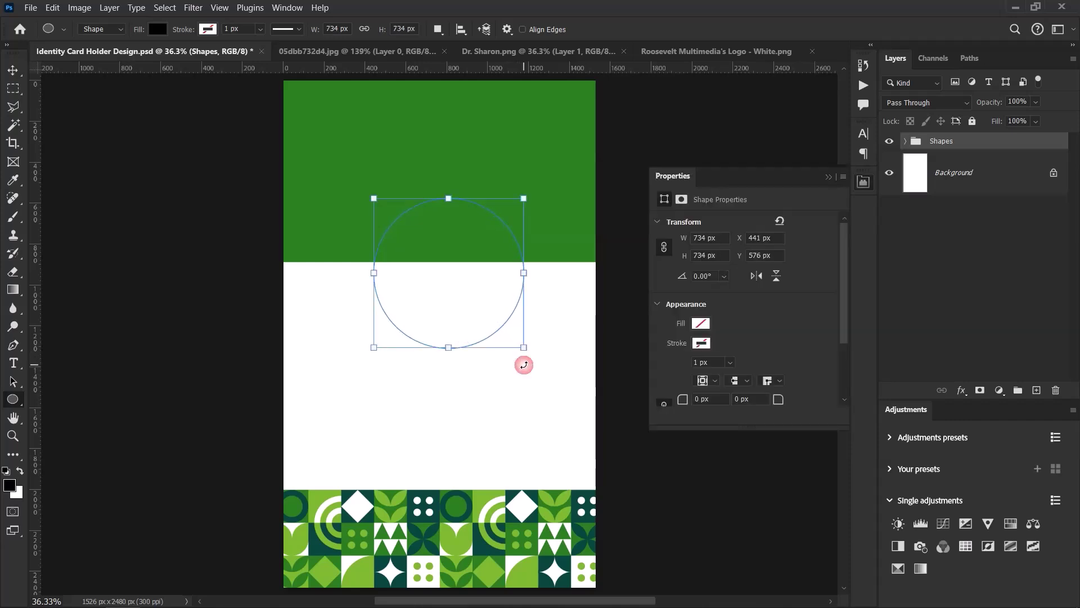
pyautogui.click(828, 177)
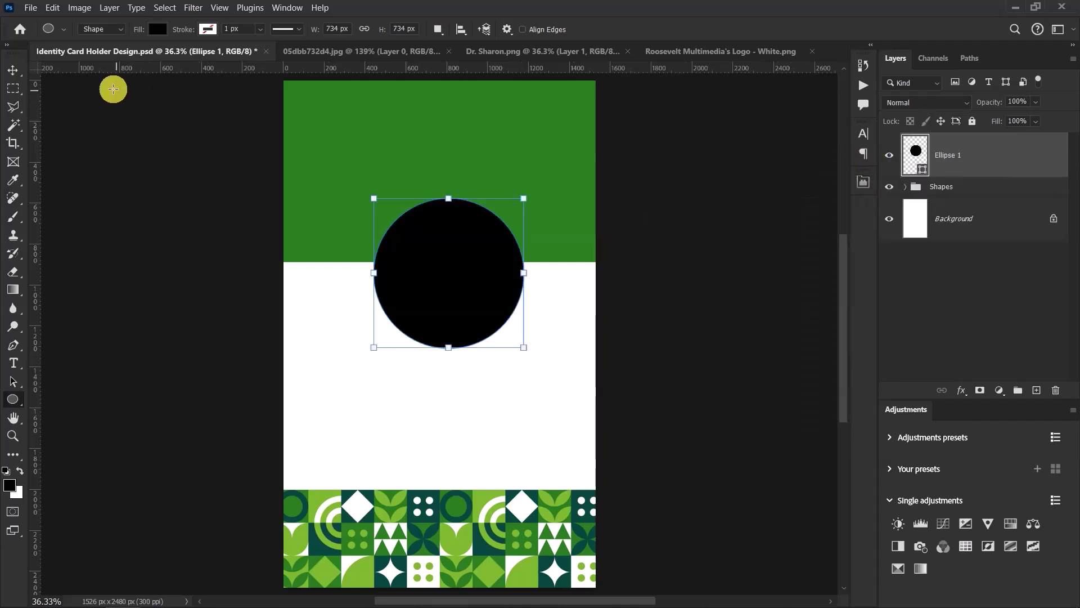
pyautogui.click(18, 71)
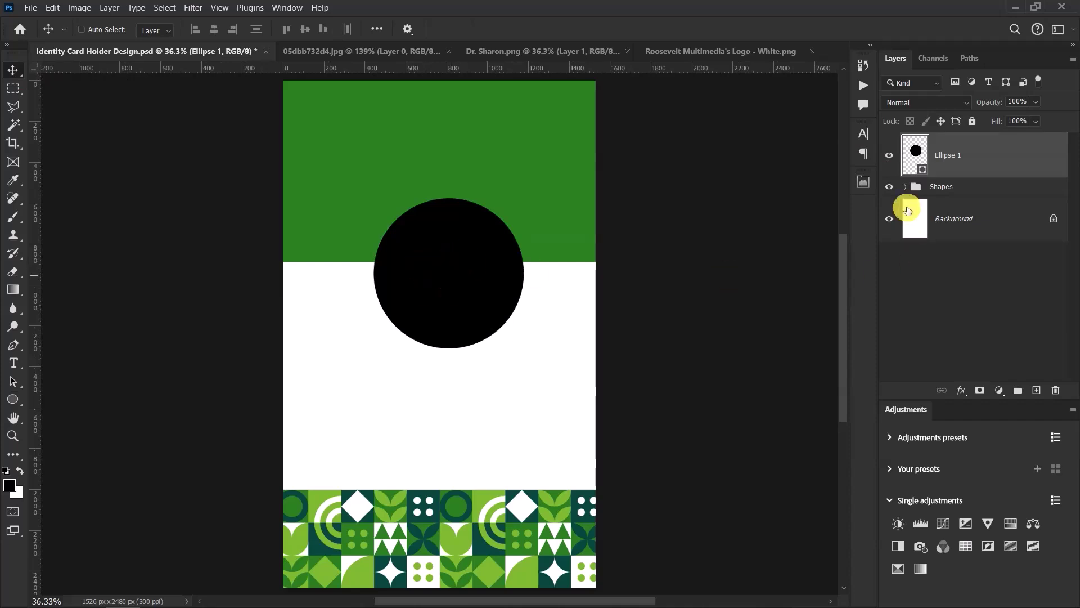
pyautogui.doubleClick(922, 168)
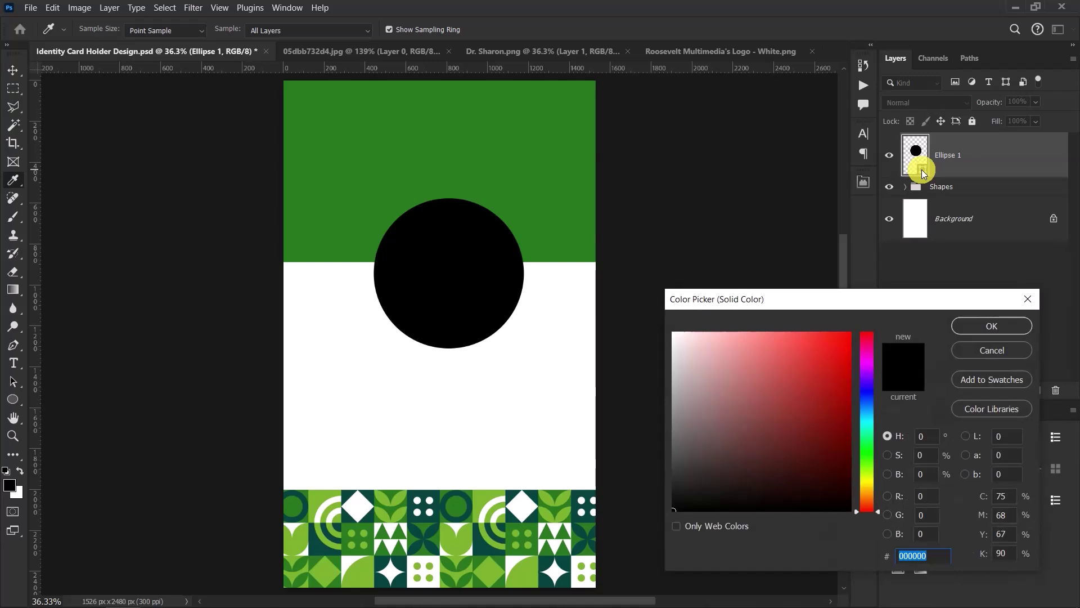
pyautogui.write('7')
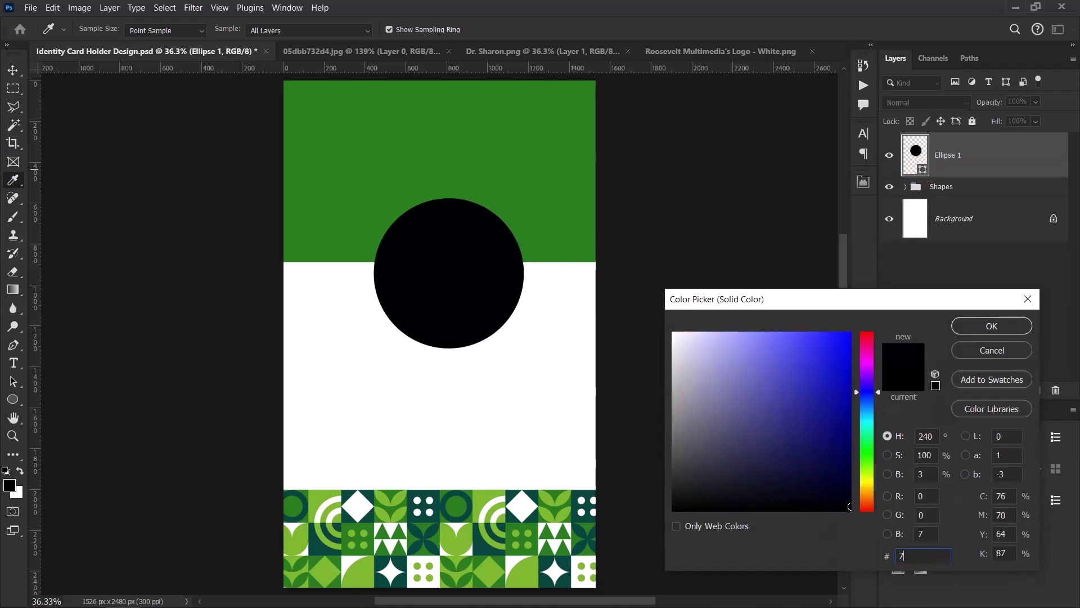
pyautogui.write('ebb2f')
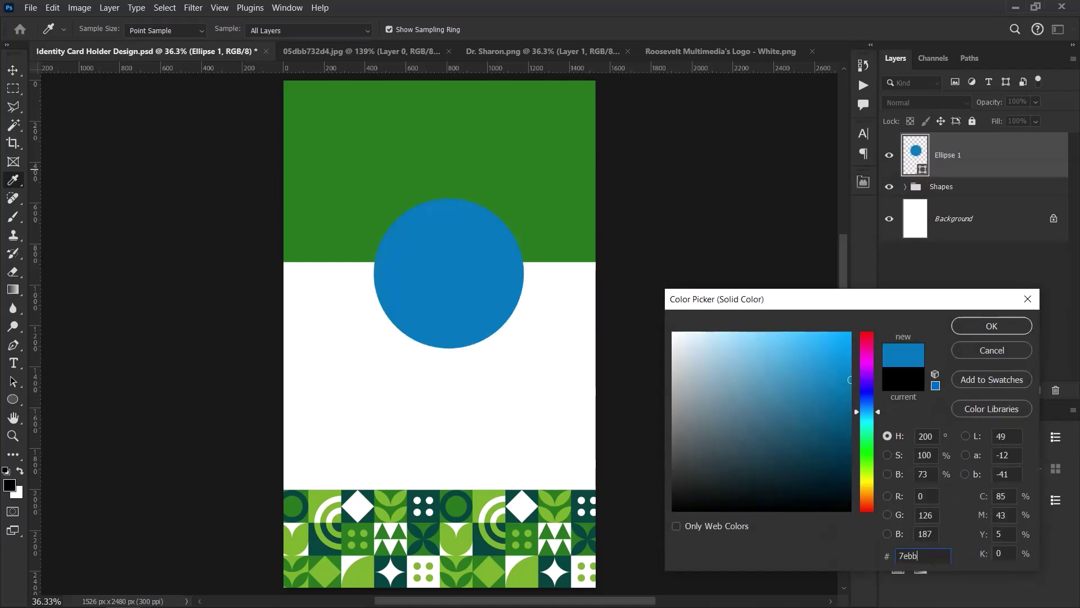
pyautogui.click(995, 328)
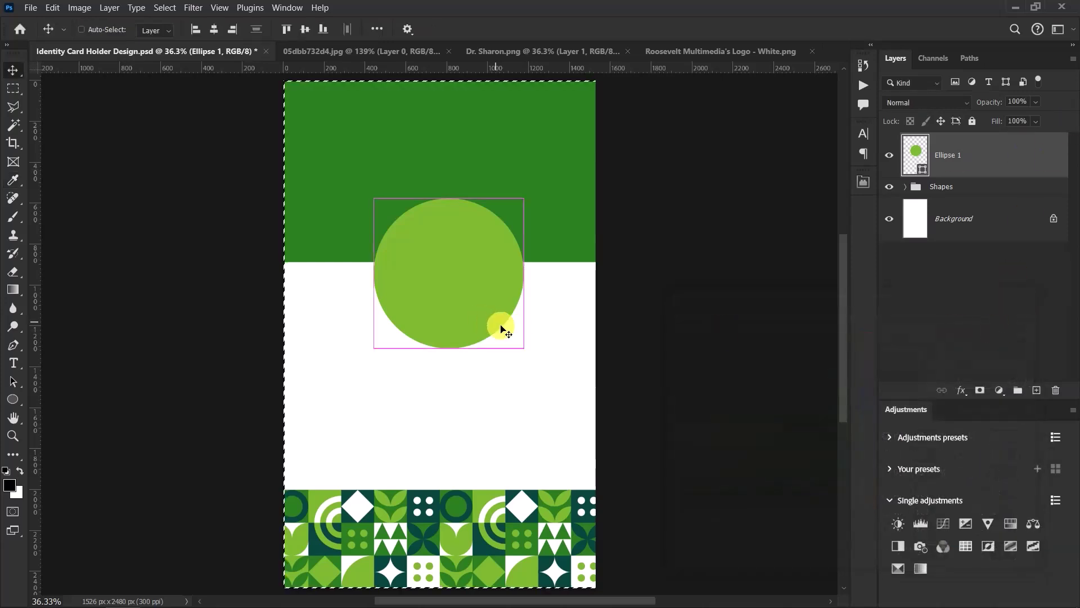
# Centre Ellipse 1 horizontally on the card and move it up about 55 px.
pyautogui.hotkey('ctrl', 'a')
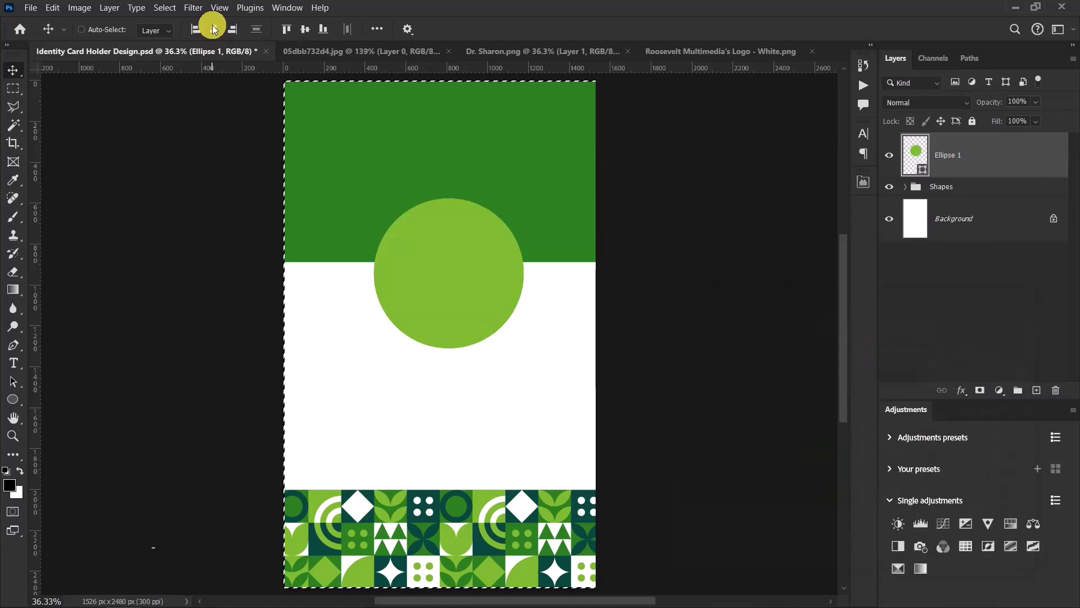
pyautogui.click(213, 29)
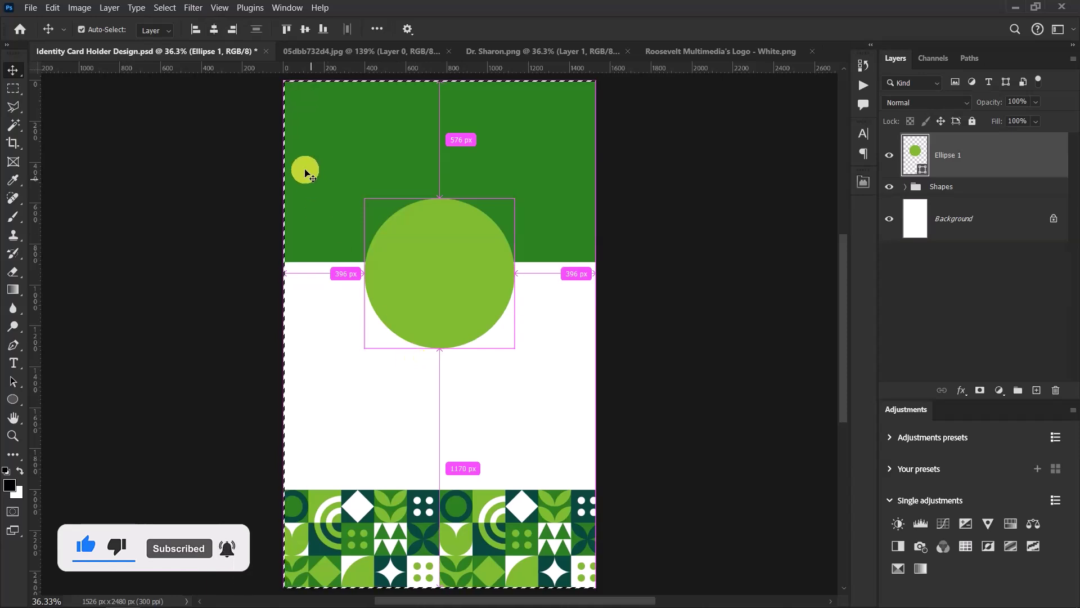
pyautogui.scroll(3, 463, 277)
pyautogui.scroll(1, 457, 276)
pyautogui.hotkey('ctrl', 't')
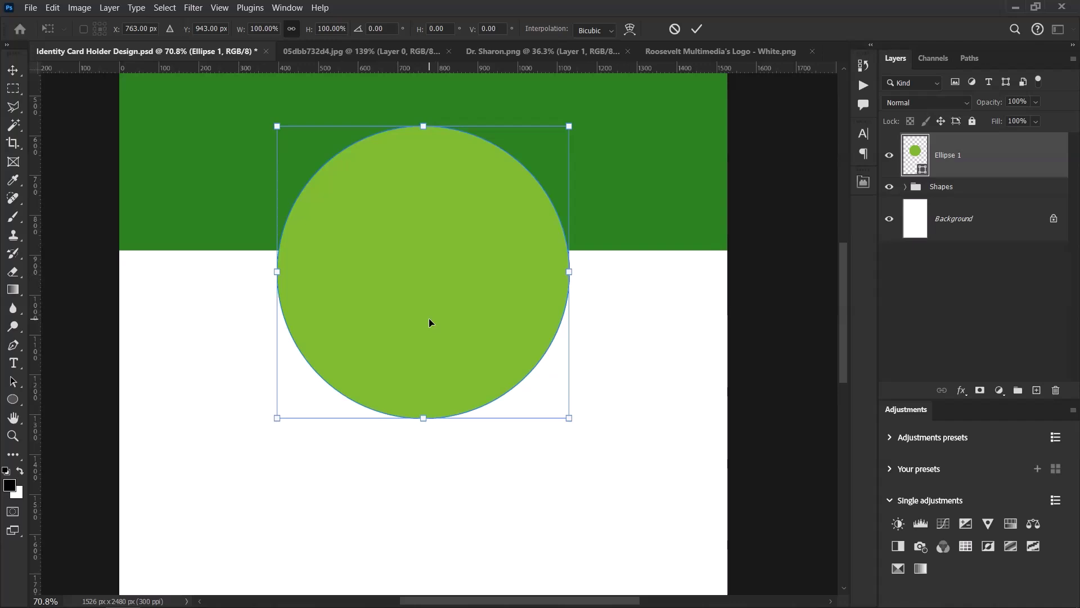
pyautogui.moveTo(430, 317); pyautogui.dragTo(430, 300)
pyautogui.click(697, 28)
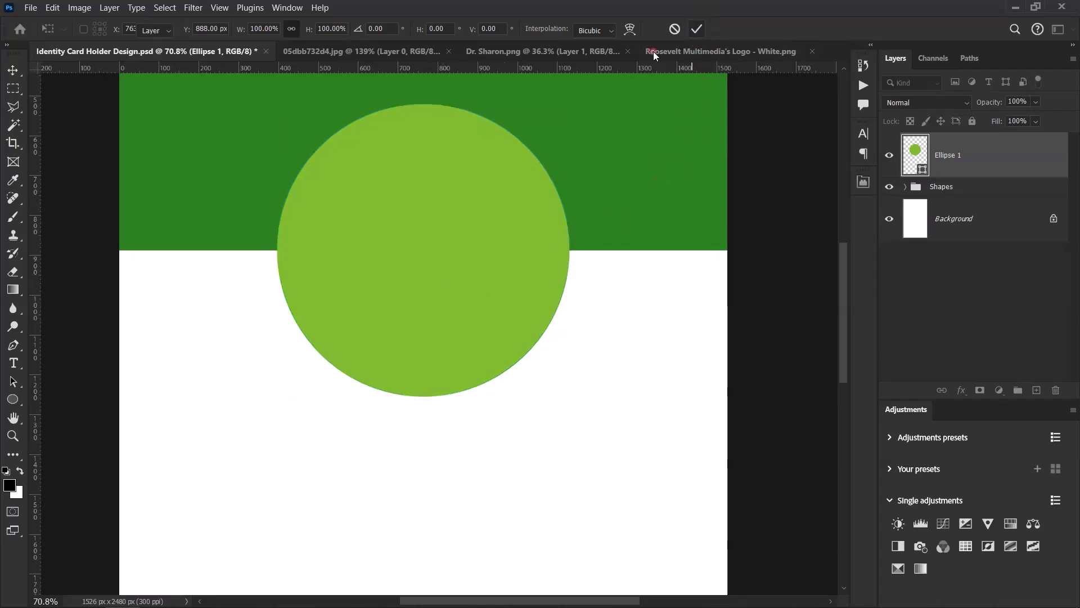
pyautogui.scroll(-4, 485, 322)
pyautogui.scroll(3, 485, 322)
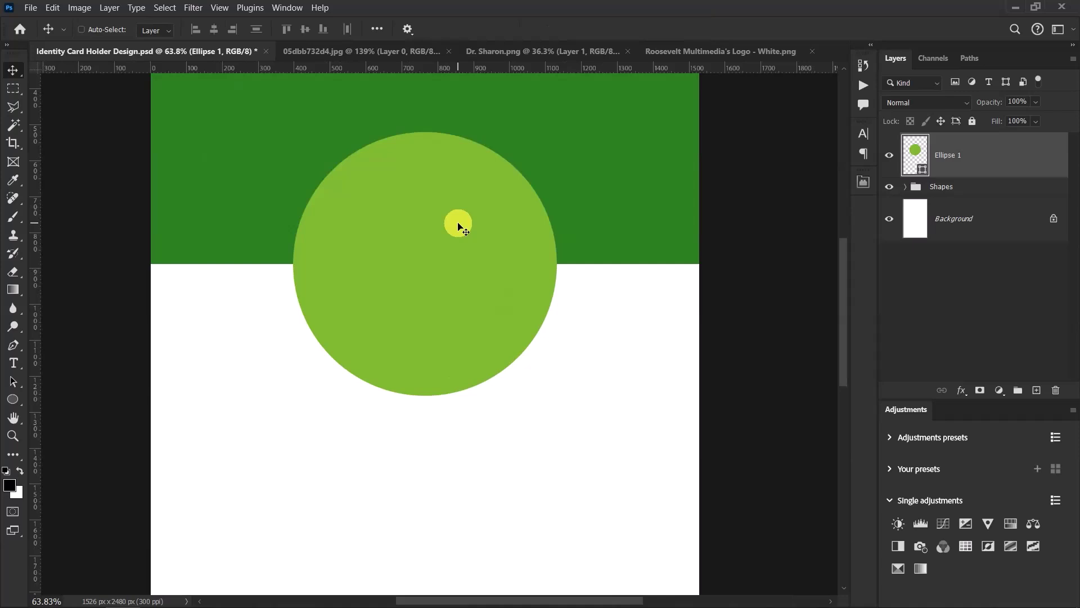
# Give Ellipse 1 a 30 px white stroke effect positioned Outside.
pyautogui.click(961, 390)
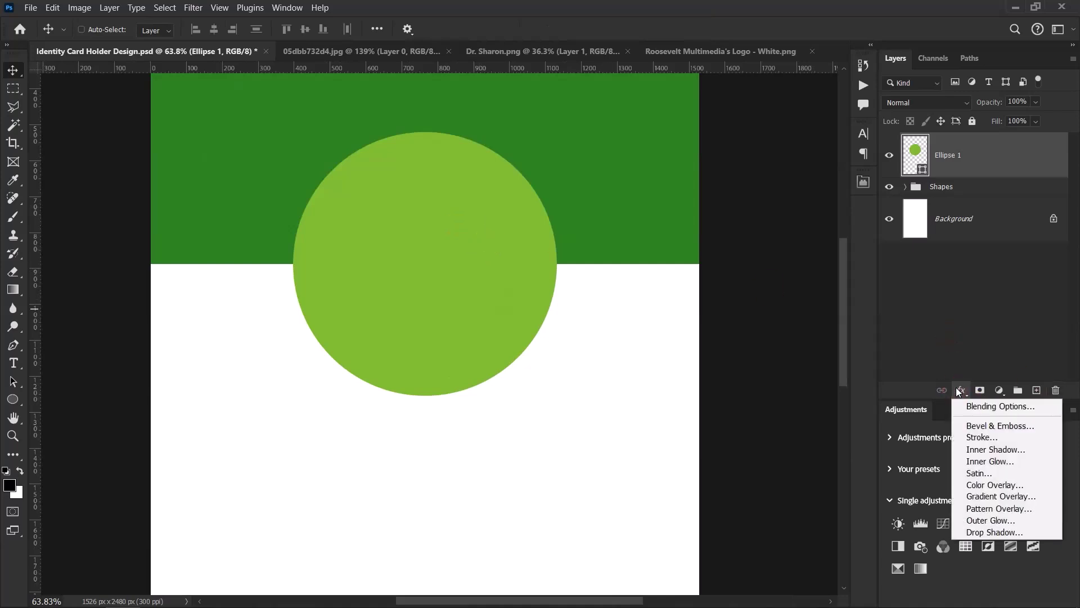
pyautogui.click(980, 437)
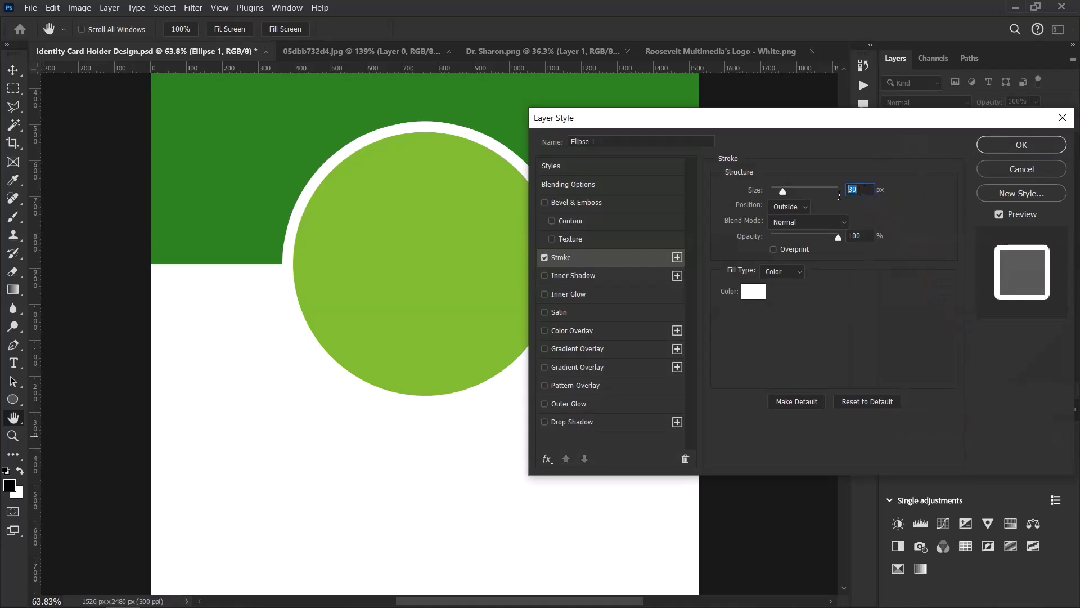
pyautogui.click(795, 207)
pyautogui.click(793, 221)
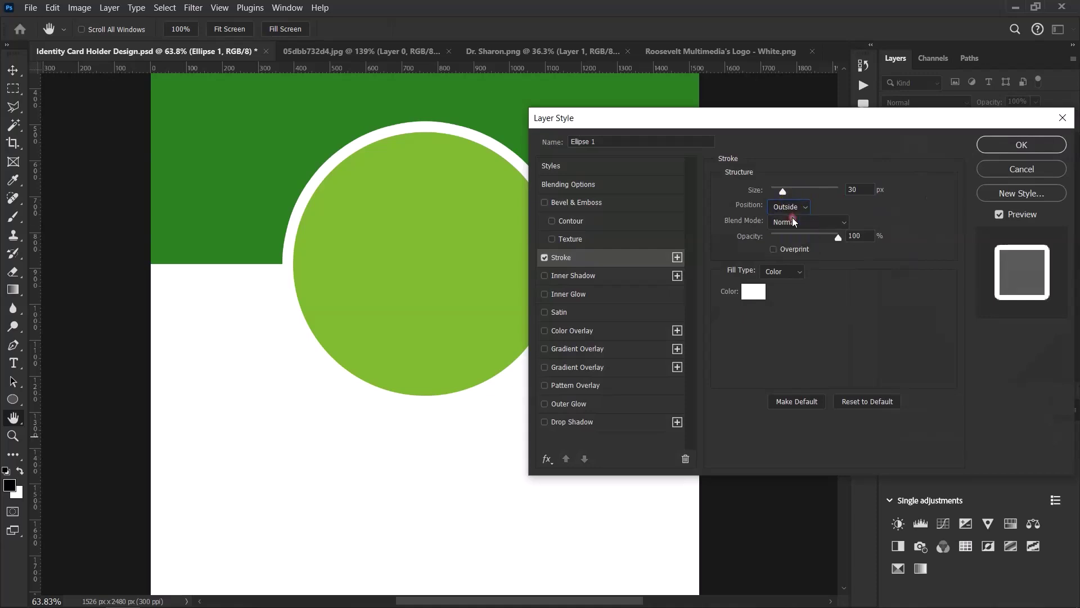
pyautogui.click(753, 294)
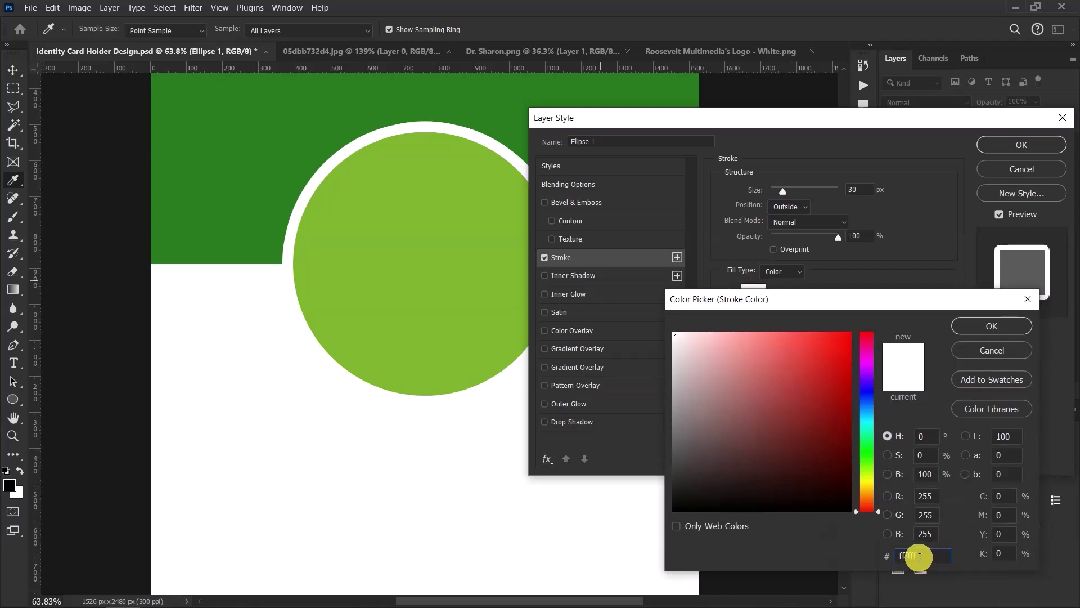
pyautogui.click(994, 328)
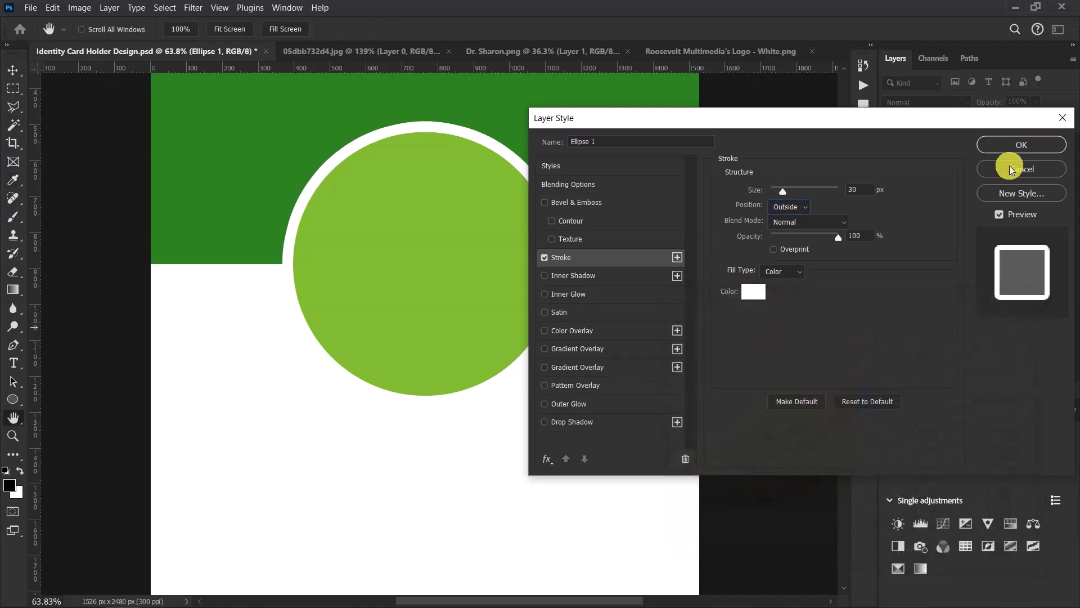
pyautogui.click(1017, 145)
pyautogui.click(1065, 163)
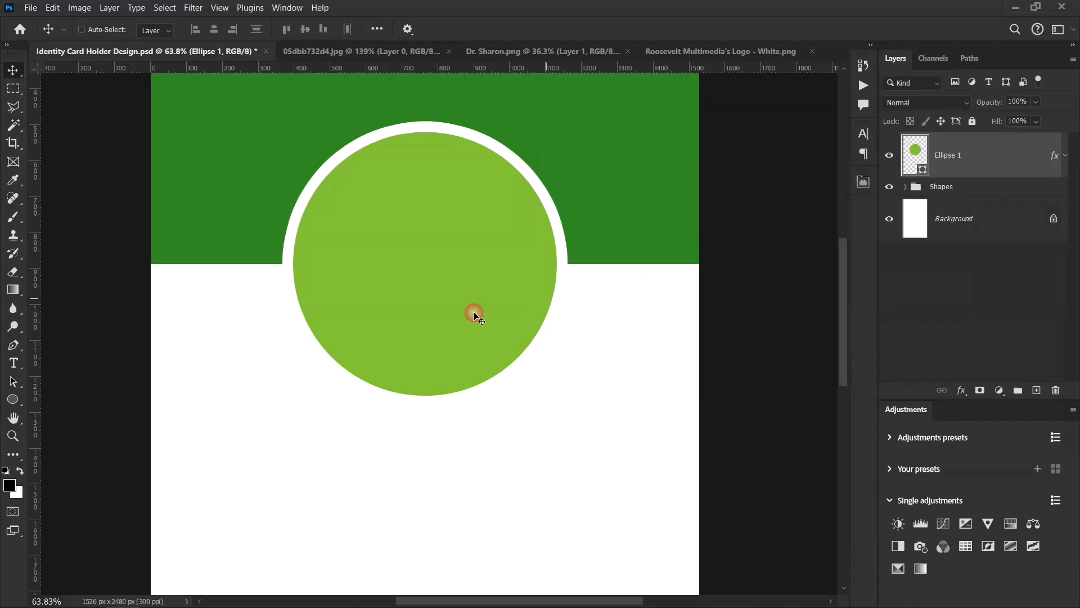
# Bring the portrait photo into the card, clip it to the circle, and centre the face.
pyautogui.scroll(-5, 419, 337)
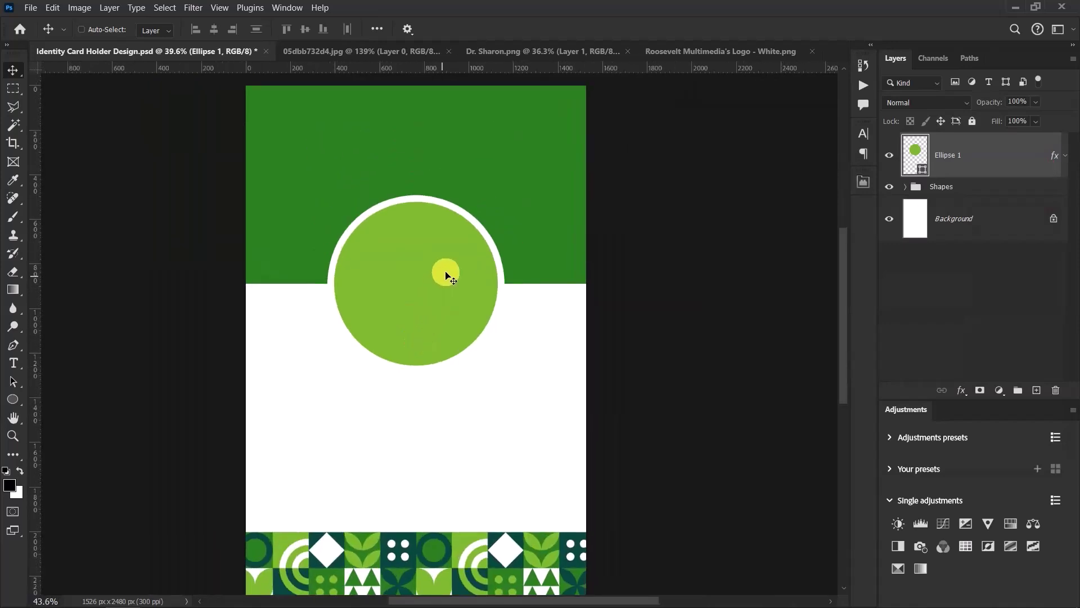
pyautogui.scroll(1, 447, 259)
pyautogui.click(539, 50)
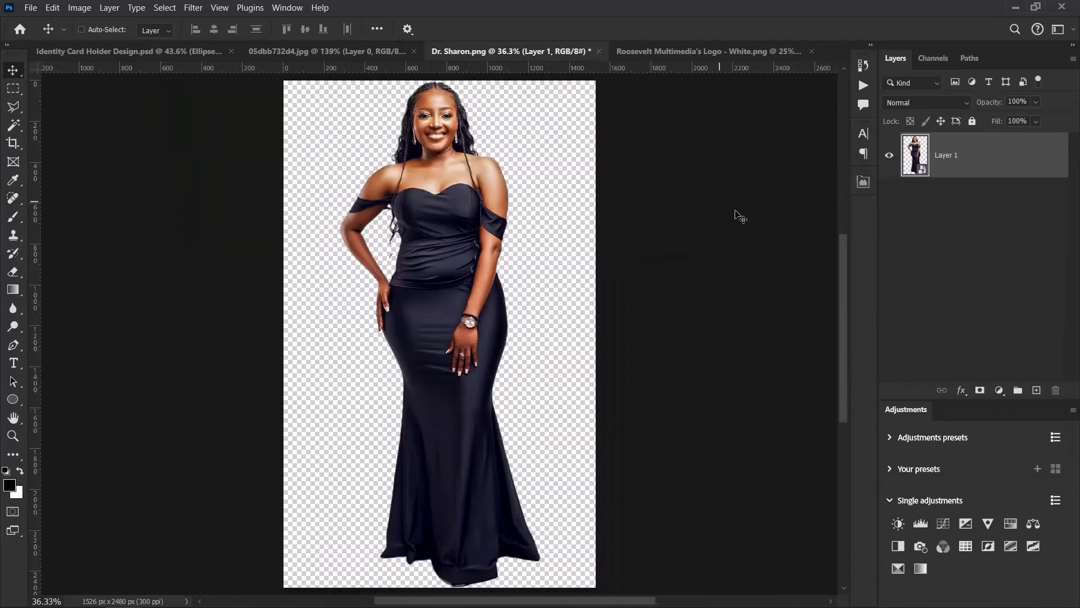
pyautogui.moveTo(846, 221); pyautogui.dragTo(414, 336)
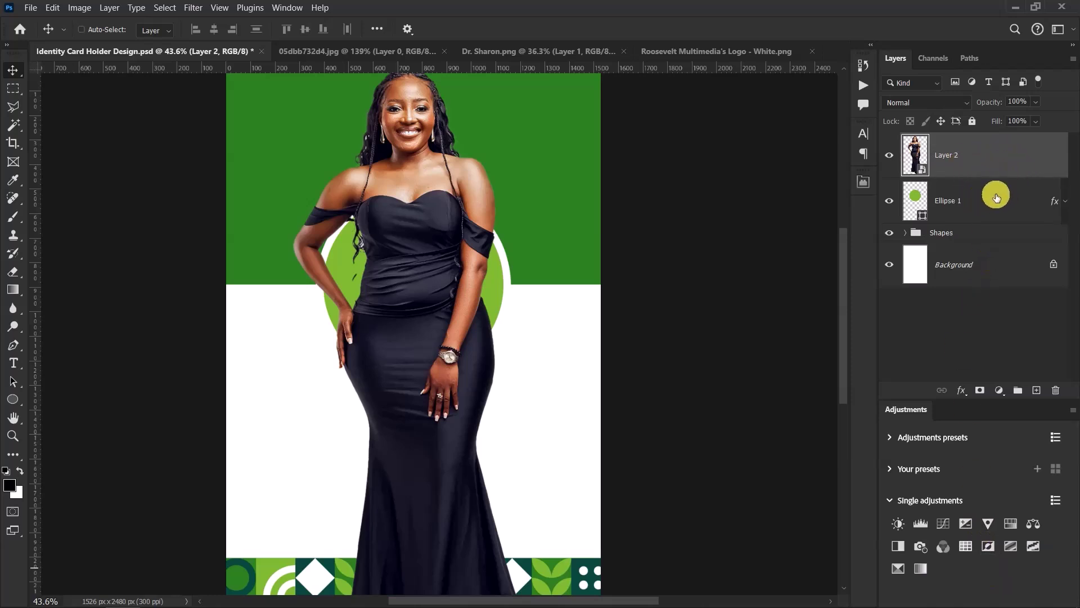
pyautogui.rightClick(994, 152)
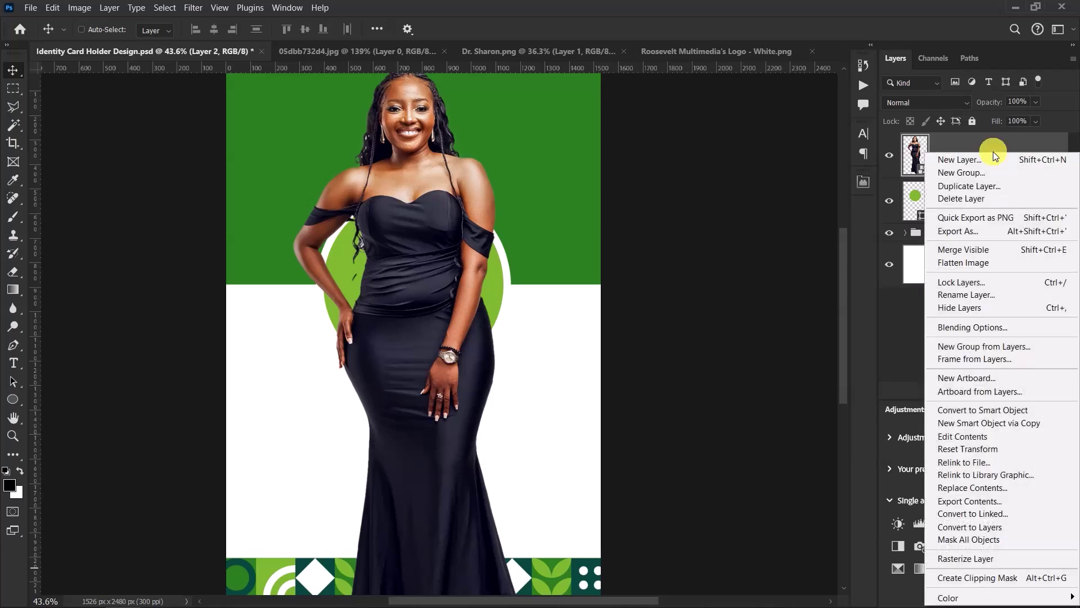
pyautogui.click(991, 578)
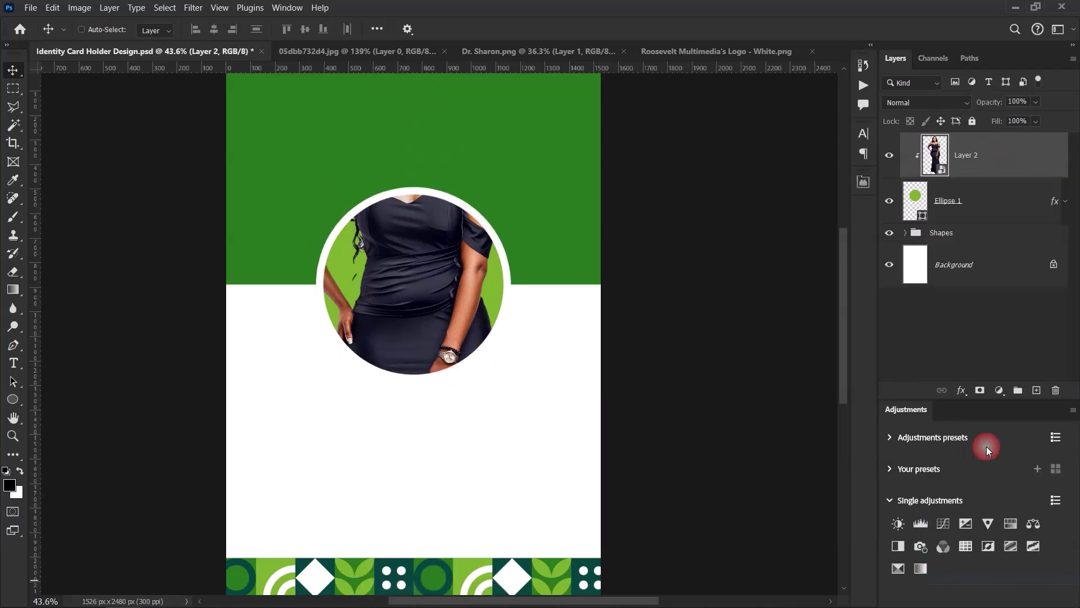
pyautogui.moveTo(460, 134); pyautogui.dragTo(468, 271)
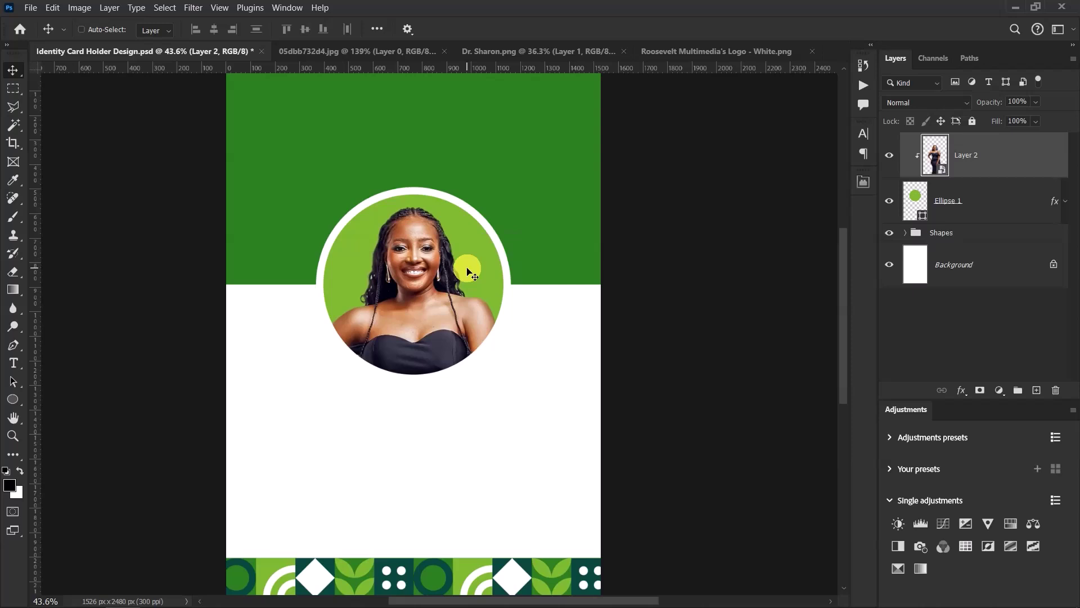
# Group the photo and Ellipse 1 layers into a group named Image.
pyautogui.scroll(-3, 467, 272)
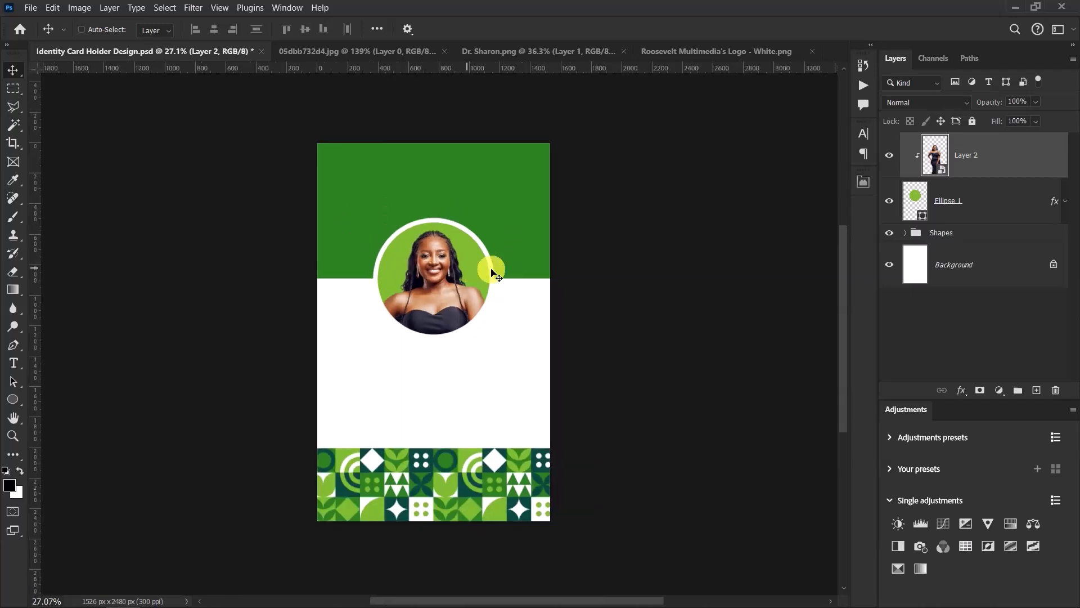
pyautogui.keyDown('shift'); pyautogui.click(1012, 204); pyautogui.keyUp('shift')
pyautogui.hotkey('ctrl', 'g')
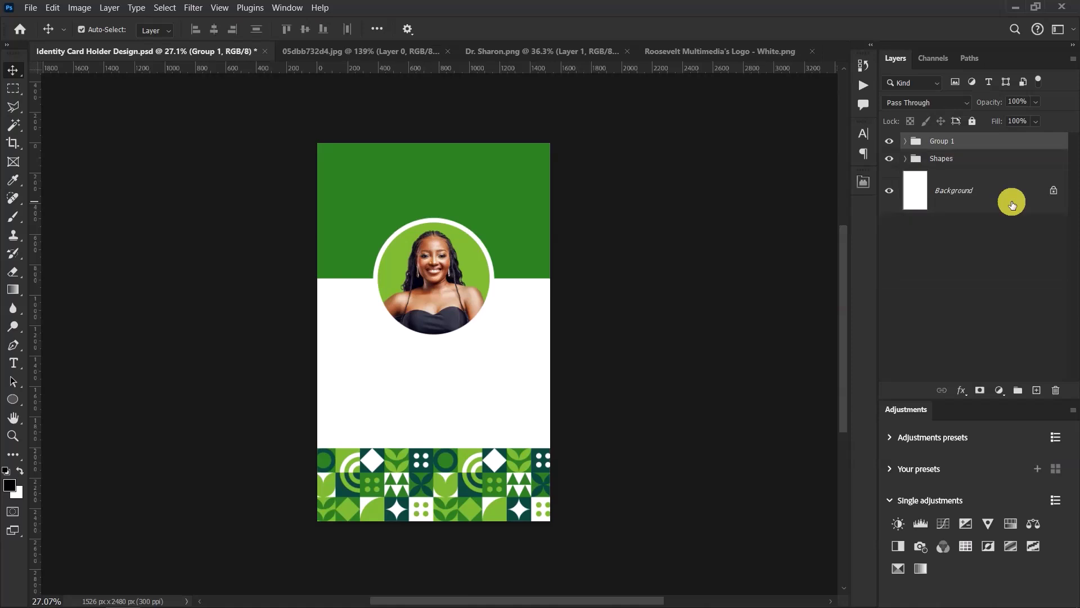
pyautogui.doubleClick(942, 141)
pyautogui.write('Image')
pyautogui.press('Return')
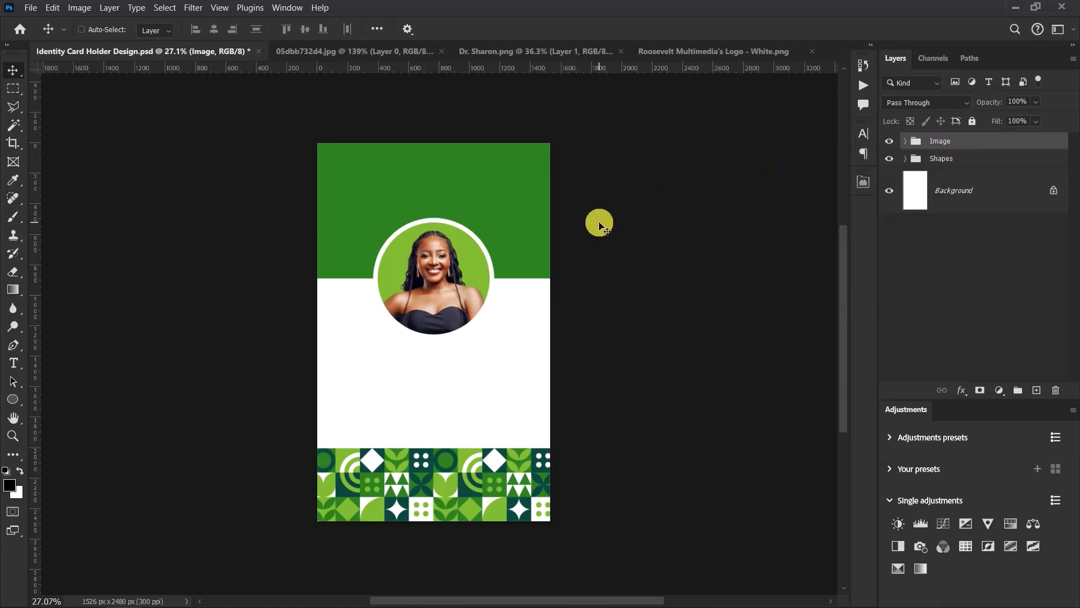
pyautogui.scroll(1, 599, 224)
# Convert the logo layer to a Smart Object and paste it into the ID card.
pyautogui.click(668, 55)
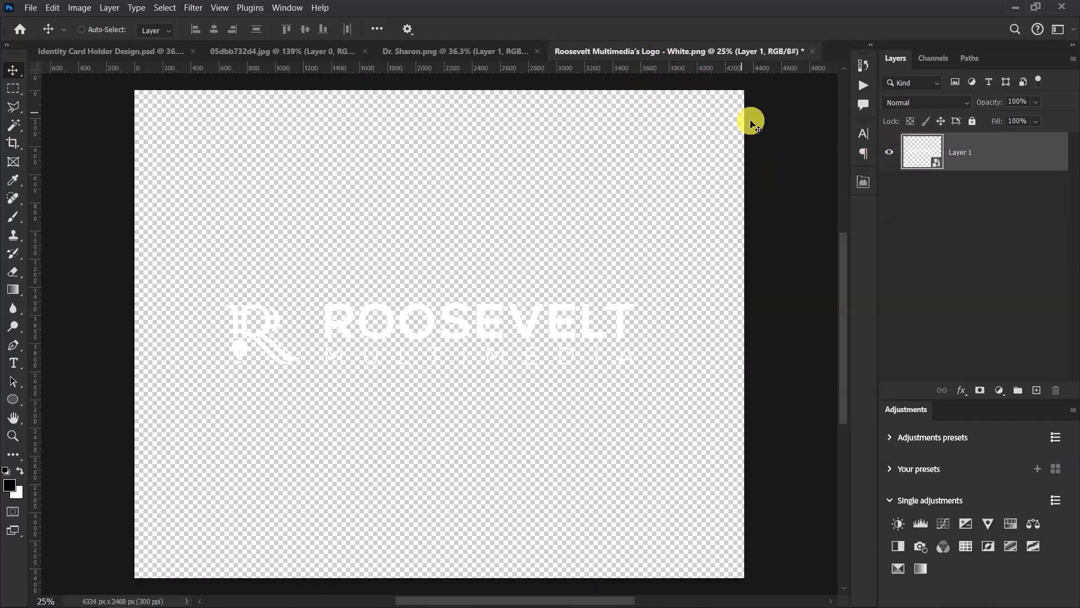
pyautogui.rightClick(976, 151)
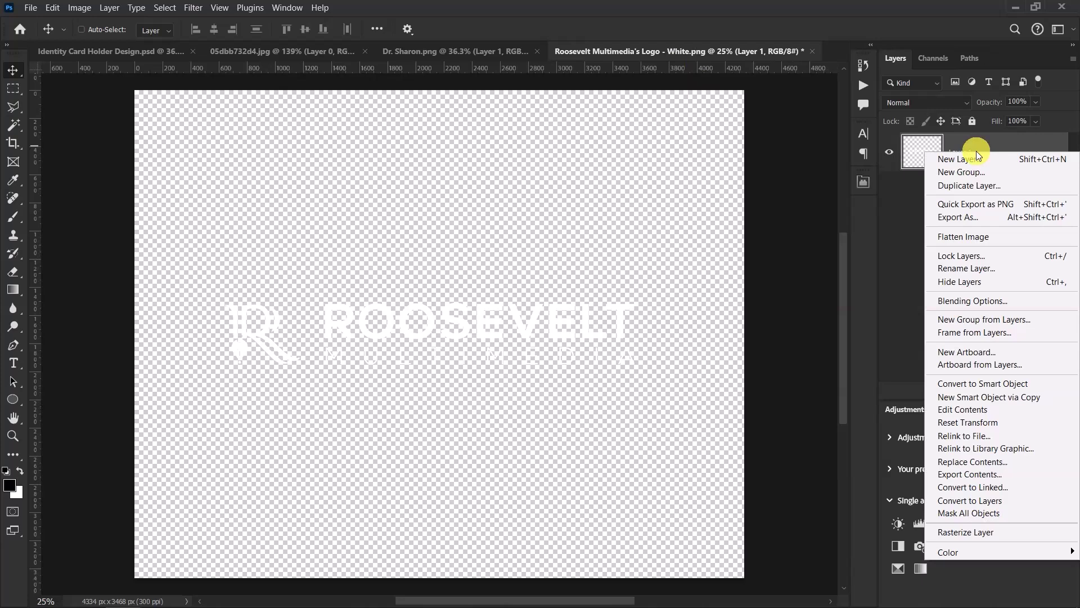
pyautogui.click(1019, 383)
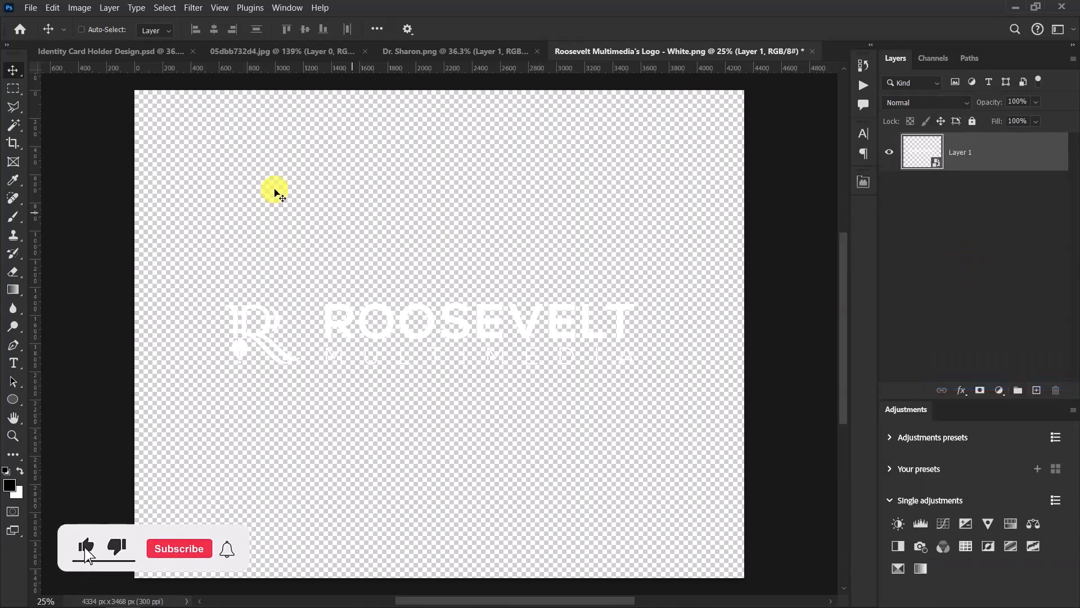
pyautogui.click(98, 51)
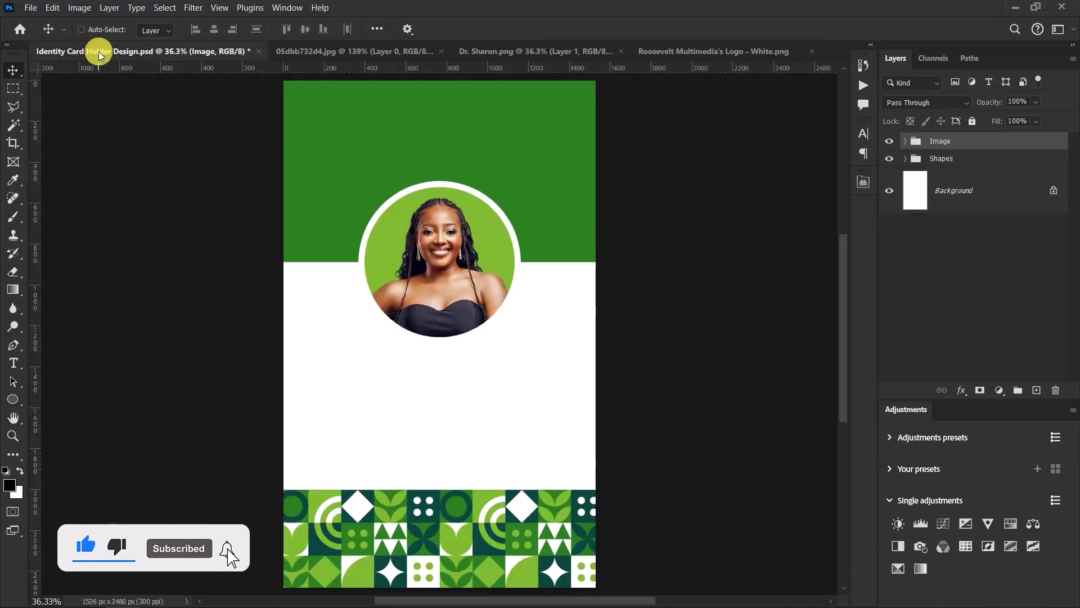
pyautogui.press('ctrl')
pyautogui.hotkey('ctrl', 'v')
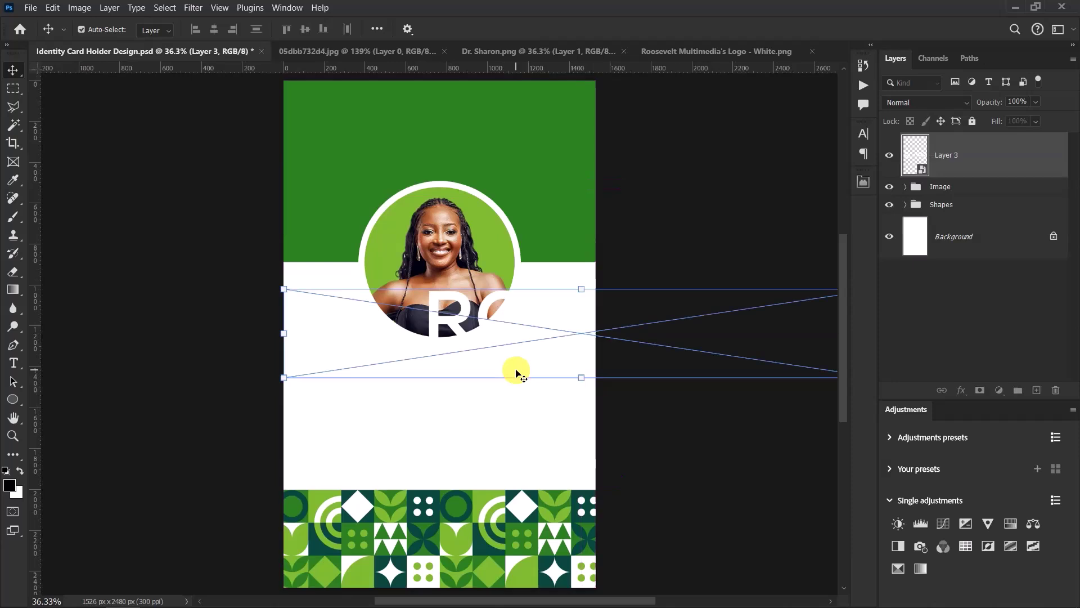
# Scale the logo to about a quarter size and centre it in the top green band.
pyautogui.hotkey('ctrl', 't')
pyautogui.moveTo(579, 289); pyautogui.dragTo(445, 135)
pyautogui.moveTo(508, 127); pyautogui.dragTo(513, 129)
pyautogui.click(657, 45)
pyautogui.click(695, 30)
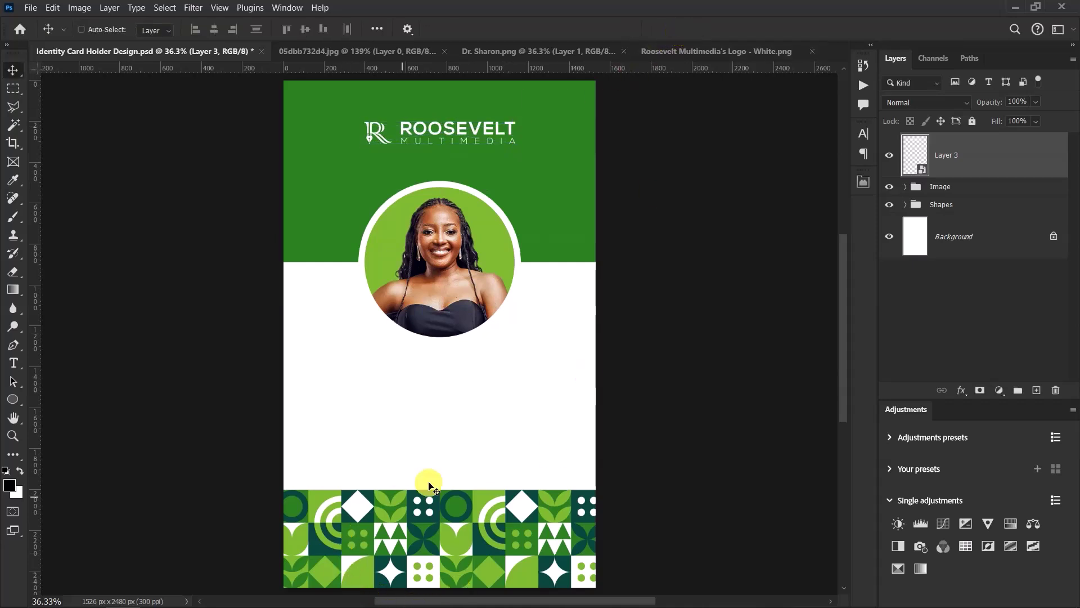
pyautogui.hotkey('ctrl', 'a')
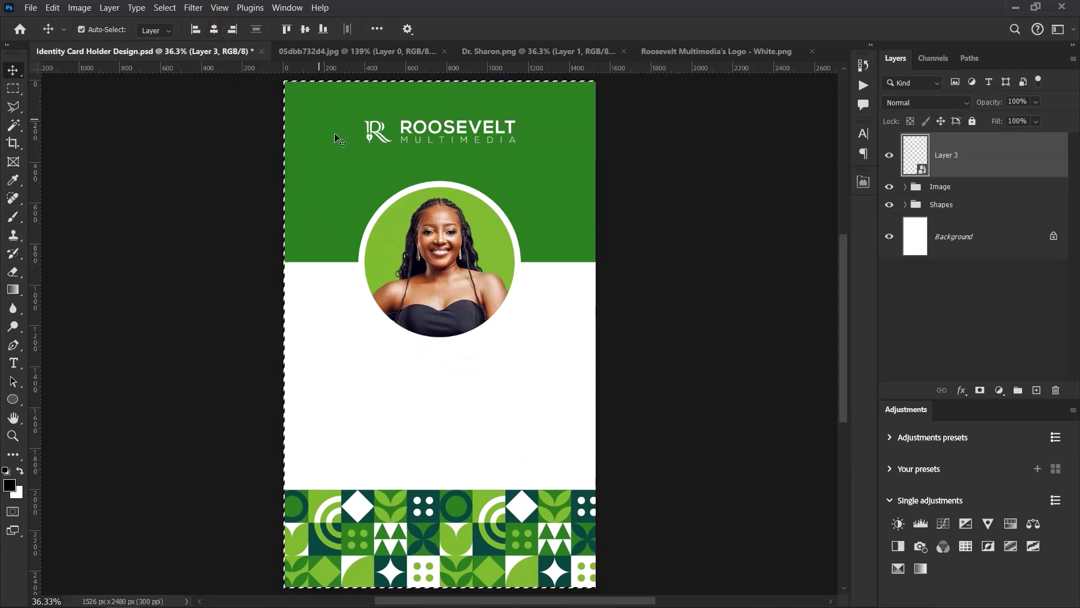
pyautogui.hotkey('ctrl', 'd')
pyautogui.scroll(-3, 479, 296)
pyautogui.scroll(3, 482, 300)
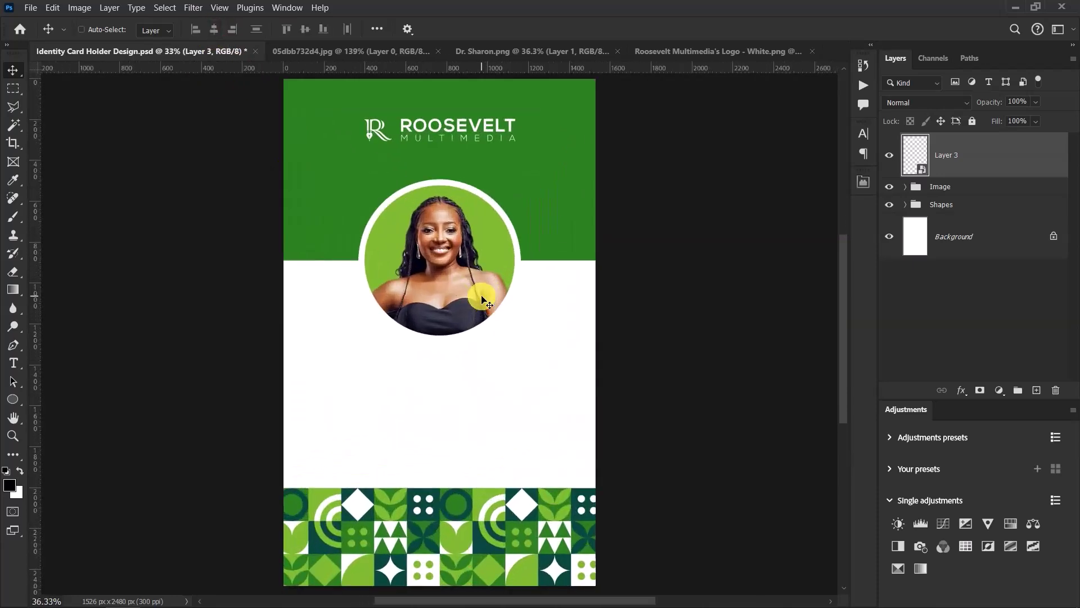
# Group the logo layer into a group named logo.
pyautogui.hotkey('ctrl', 'g')
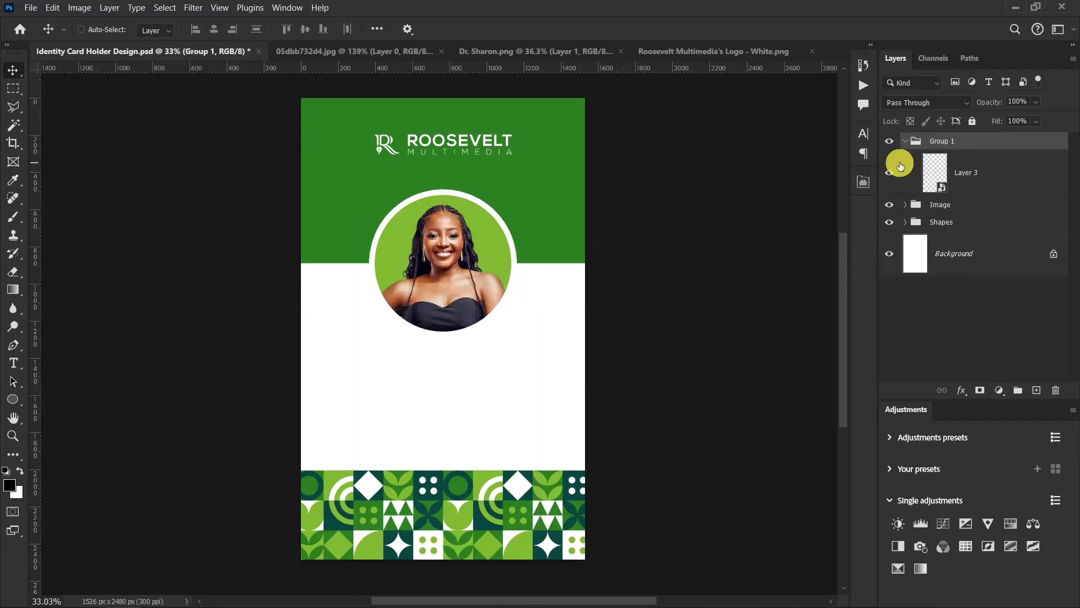
pyautogui.doubleClick(940, 140)
pyautogui.click(942, 141)
pyautogui.write('logo')
pyautogui.press('Return')
# Toggle the logo, Image and Shapes groups off and on to check each one.
pyautogui.click(905, 142)
pyautogui.click(895, 143)
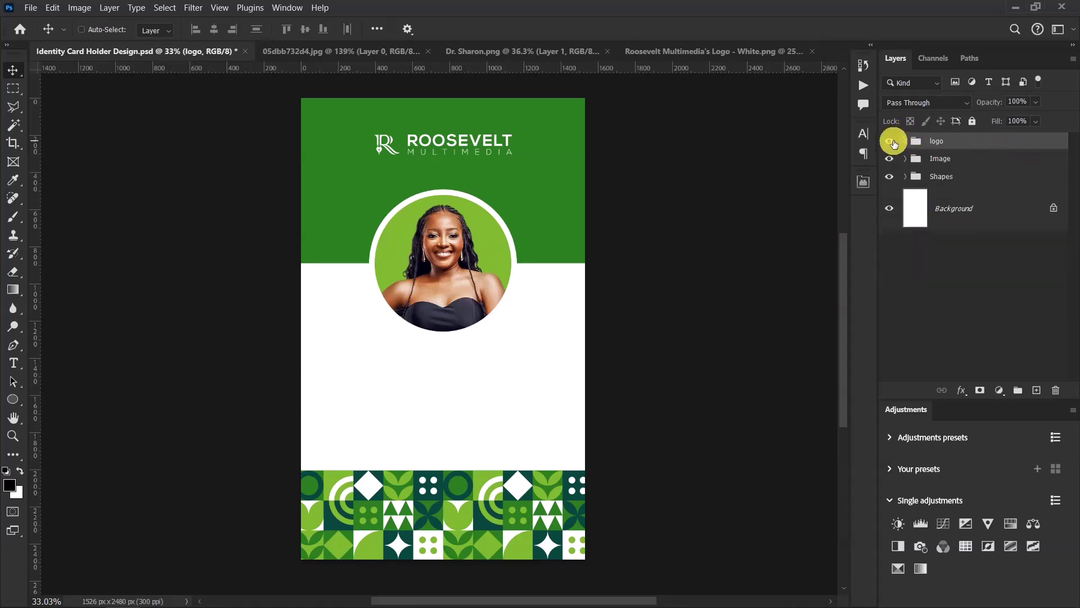
pyautogui.click(895, 144)
pyautogui.click(894, 143)
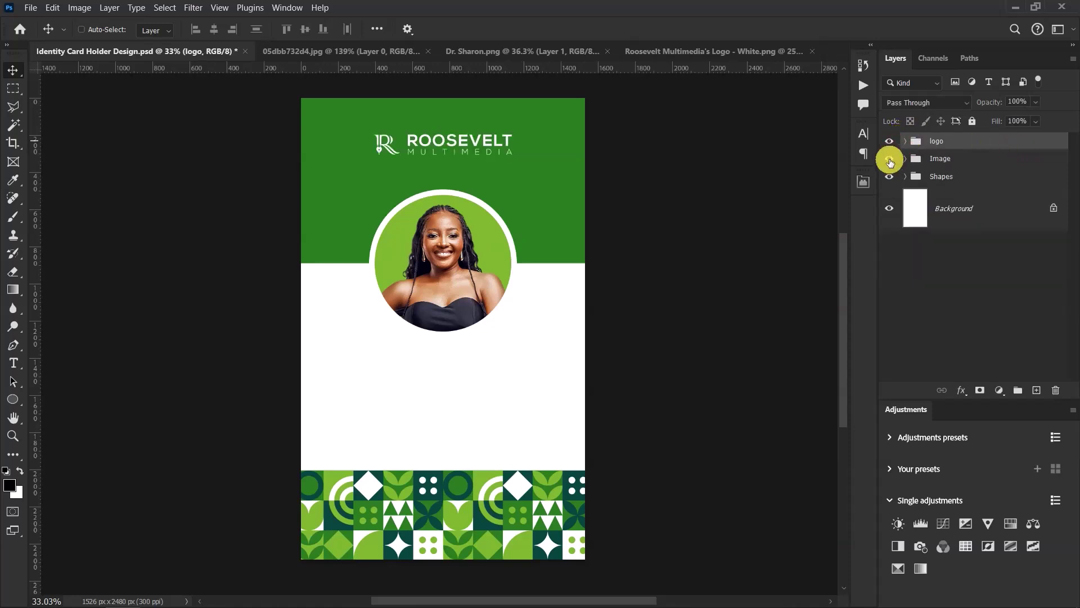
pyautogui.click(889, 160)
pyautogui.click(890, 161)
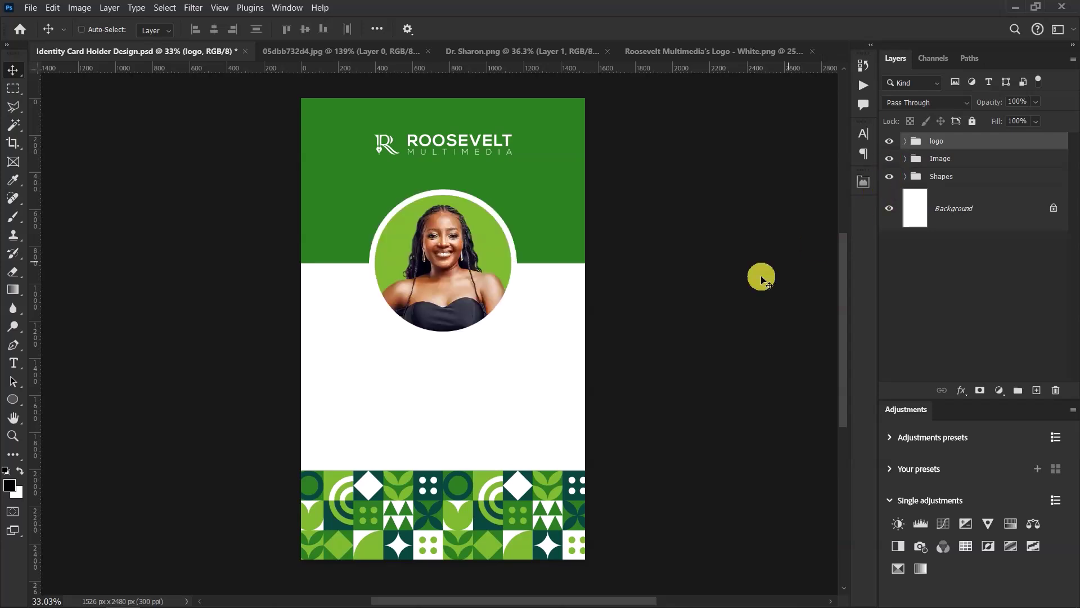
pyautogui.click(893, 181)
pyautogui.click(893, 181)
# Rename the logo group to Logo, then select the Image group.
pyautogui.doubleClick(935, 141)
pyautogui.click(931, 141)
pyautogui.click(921, 145)
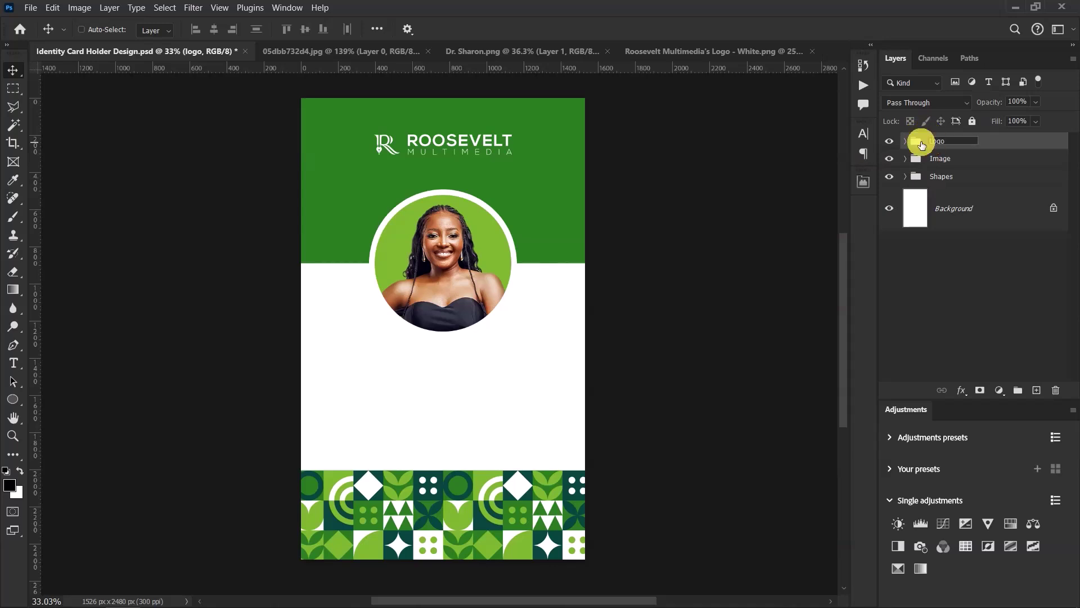
pyautogui.click(1008, 138)
pyautogui.scroll(-2, 546, 259)
pyautogui.scroll(2, 545, 259)
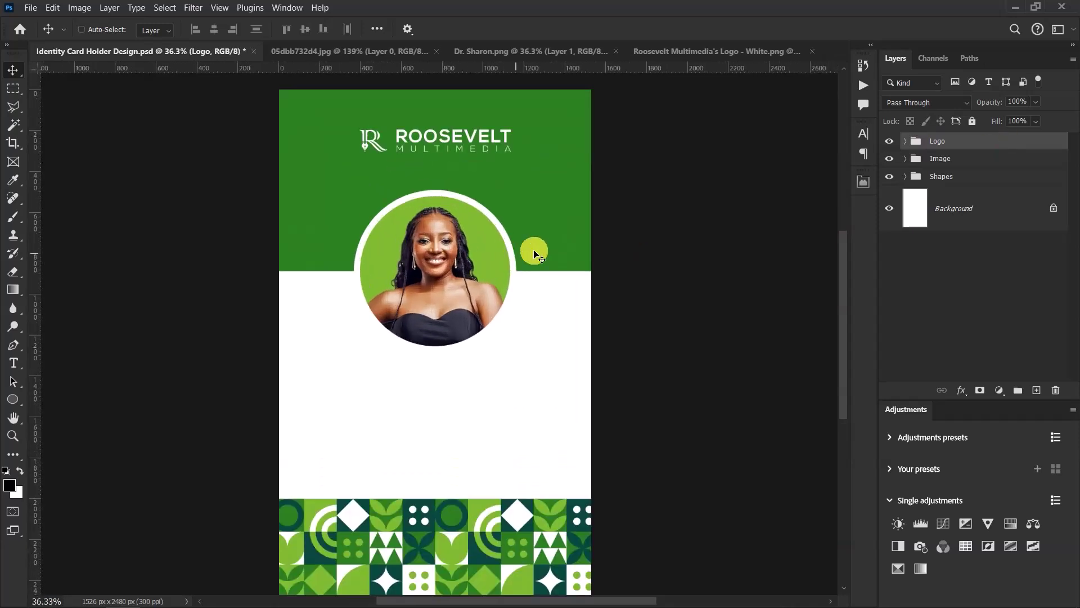
pyautogui.click(966, 160)
pyautogui.scroll(-2, 450, 306)
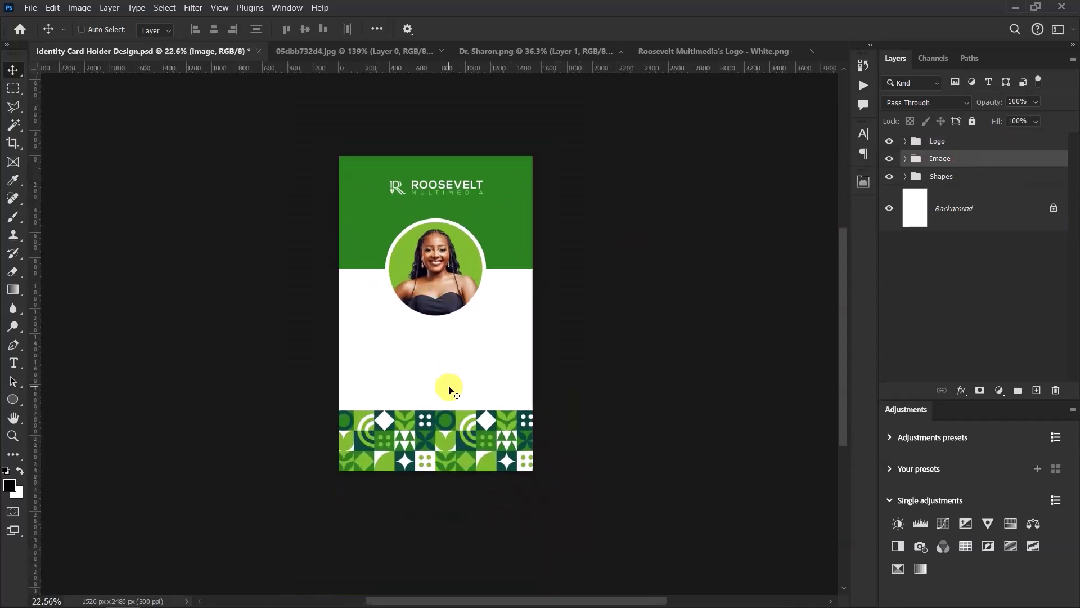
pyautogui.scroll(3, 458, 367)
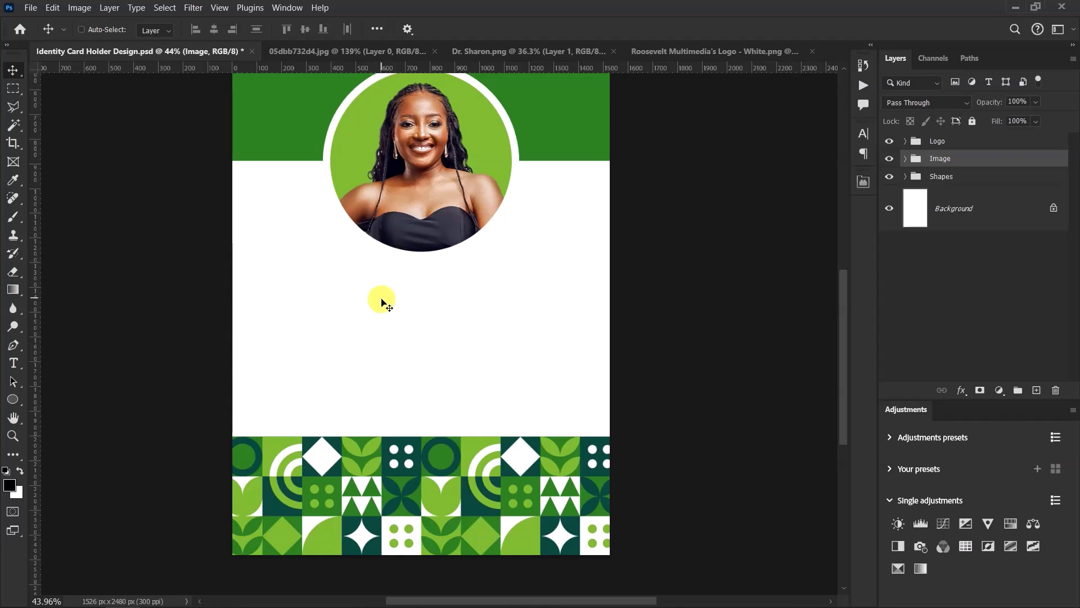
# Type the doctor's name and credentials as a new bold Montserrat text line below the portrait.
pyautogui.click(15, 362)
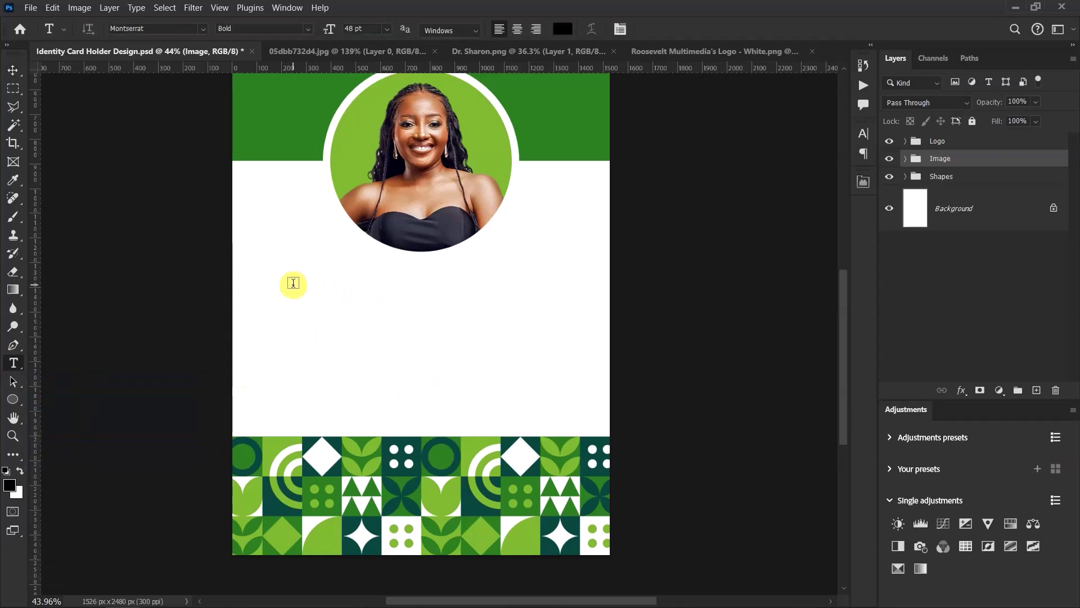
pyautogui.click(292, 282)
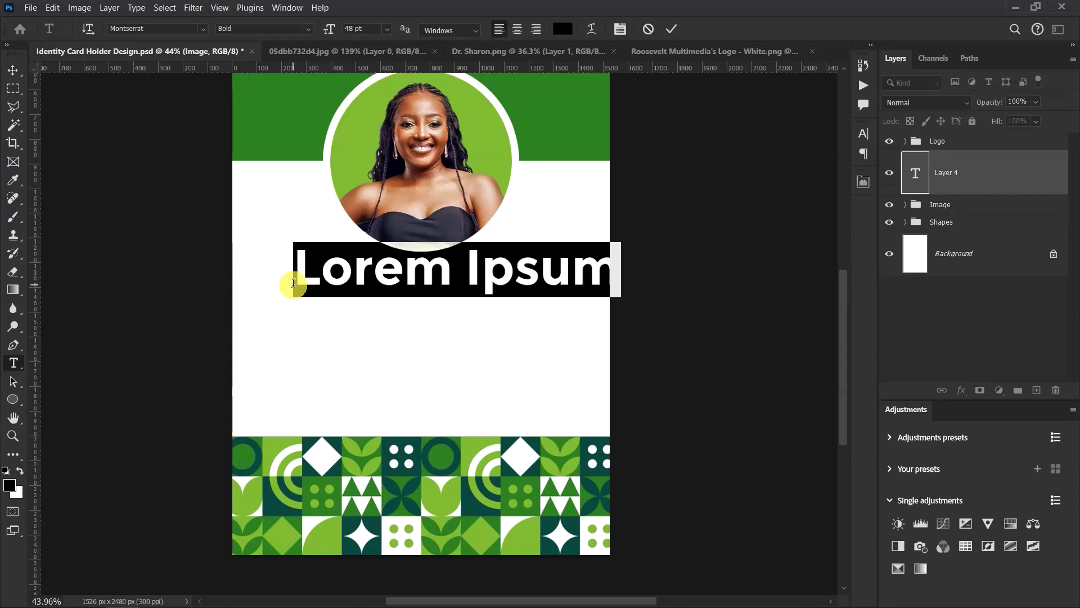
pyautogui.write('Dr')
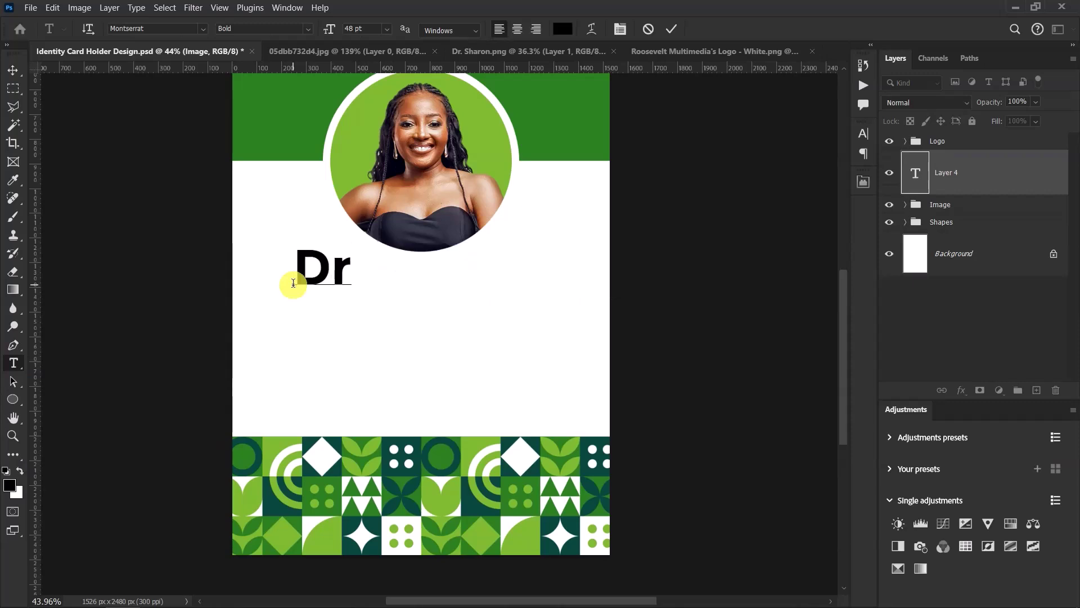
pyautogui.write('. Sh')
pyautogui.press('BackSpace')
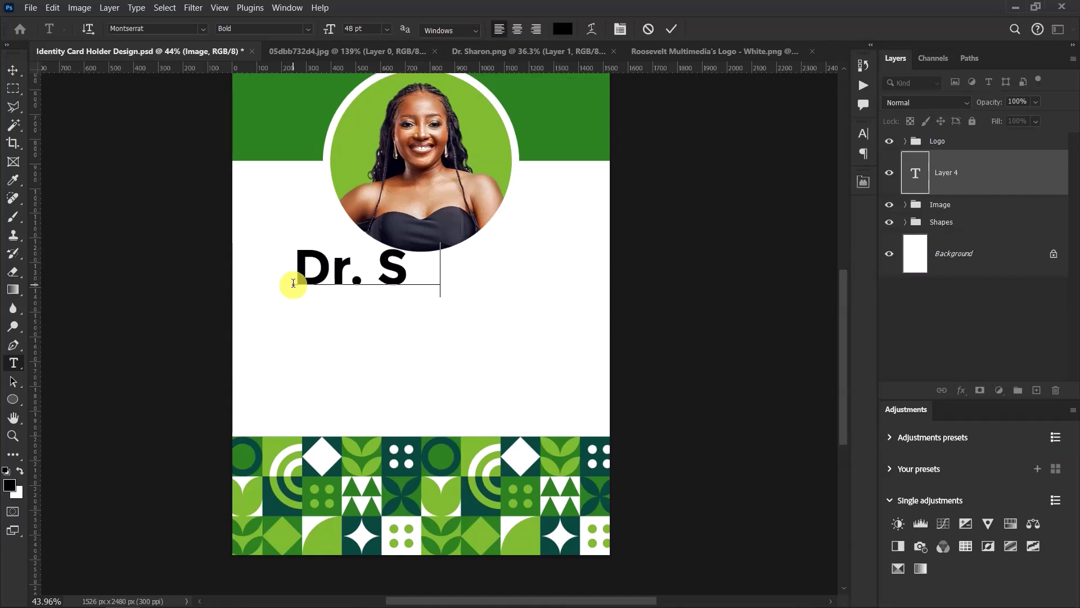
pyautogui.write('haron')
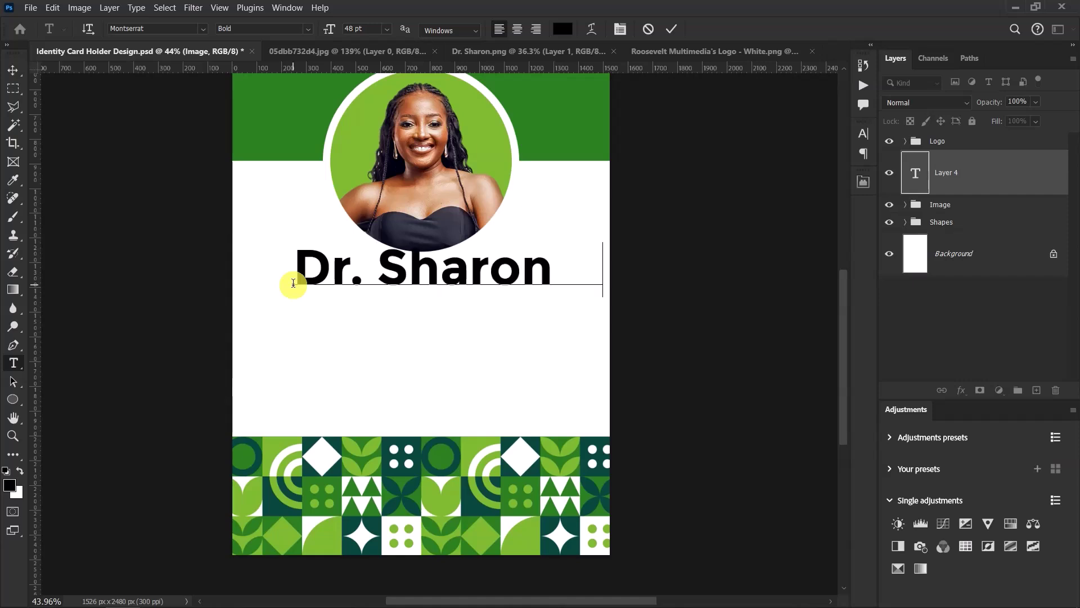
pyautogui.write(' A.')
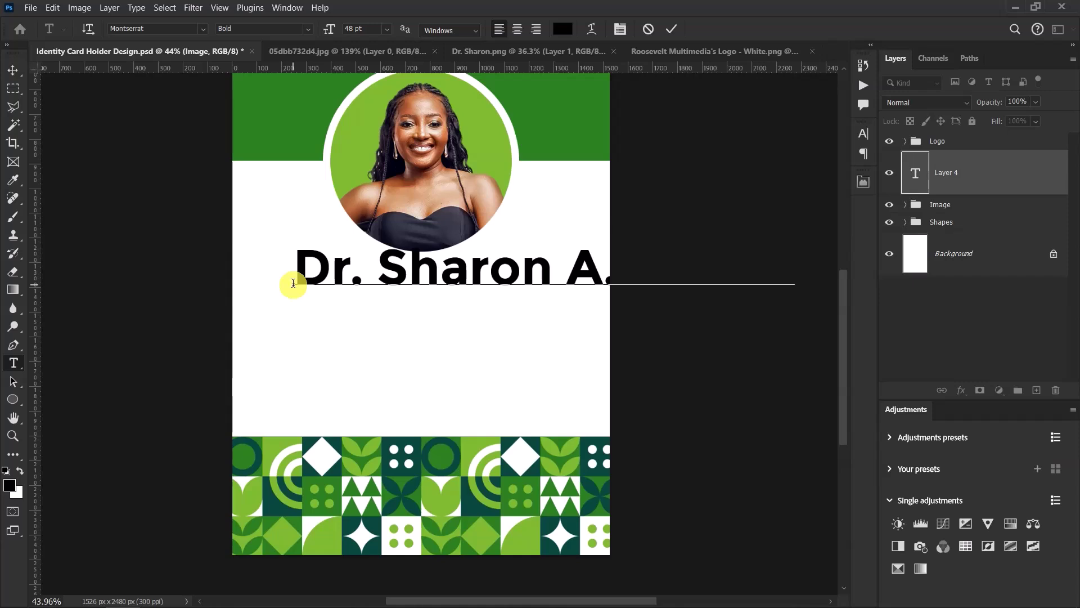
pyautogui.click(671, 29)
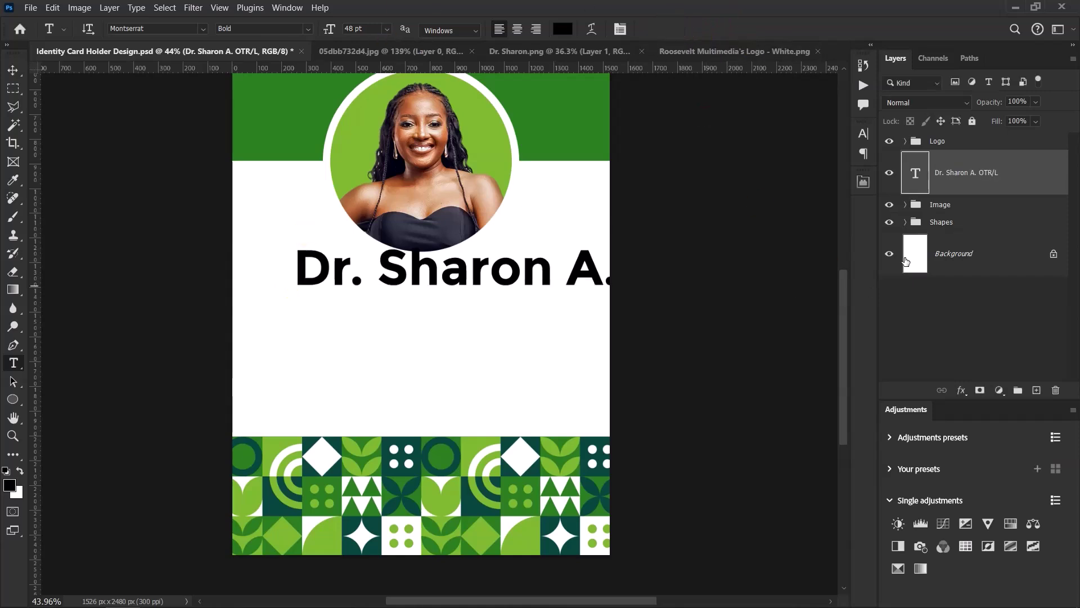
pyautogui.click(864, 136)
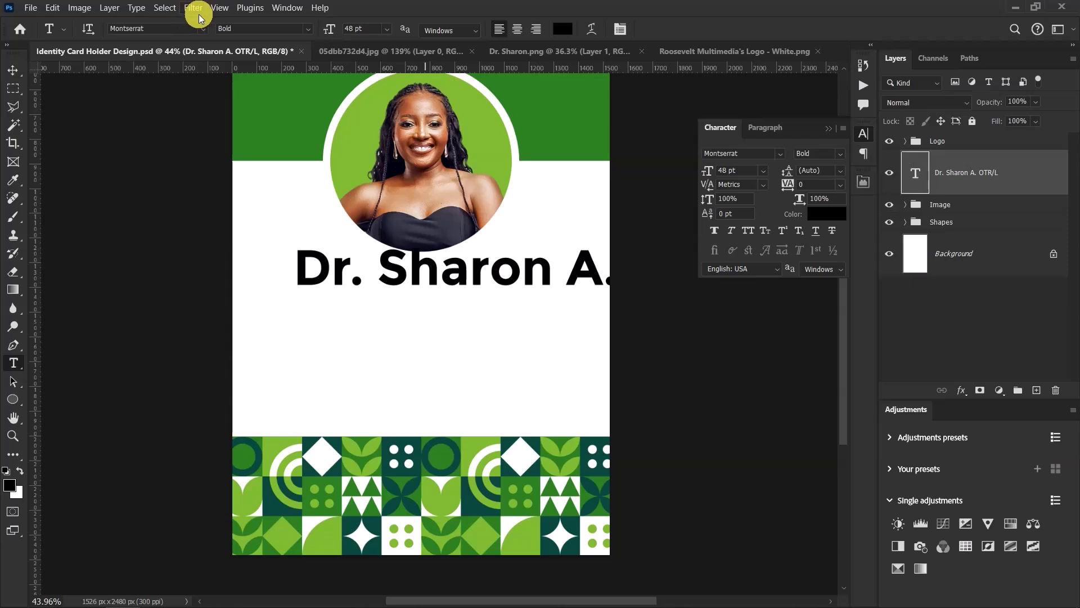
# Give the name line -50 tracking and a 27 pt font size in the Character panel.
pyautogui.click(220, 8)
pyautogui.moveTo(279, 12)
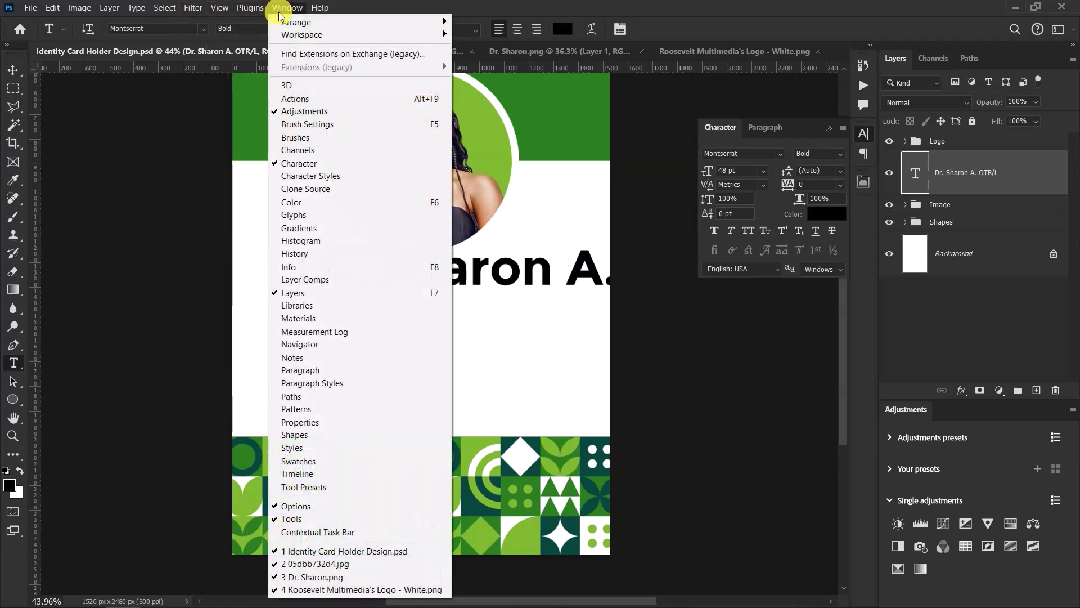
pyautogui.click(799, 125)
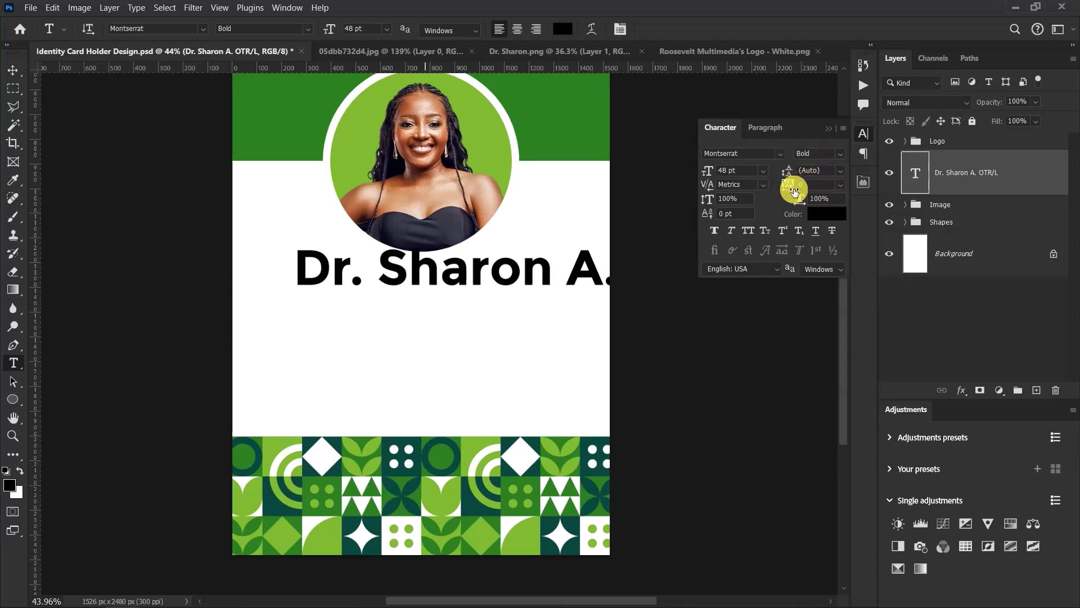
pyautogui.click(839, 184)
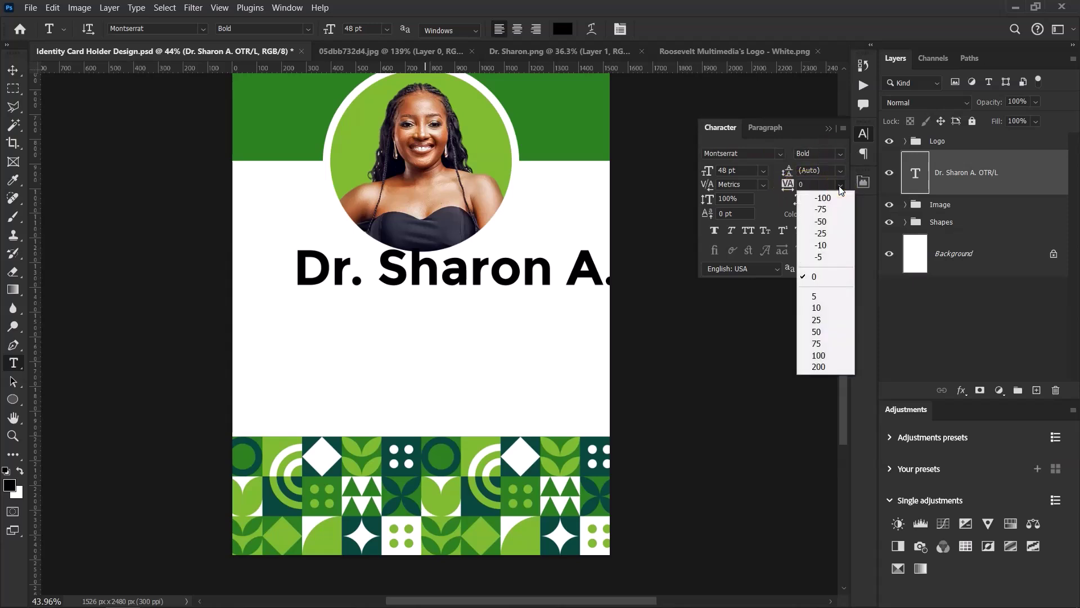
pyautogui.click(828, 222)
pyautogui.click(720, 169)
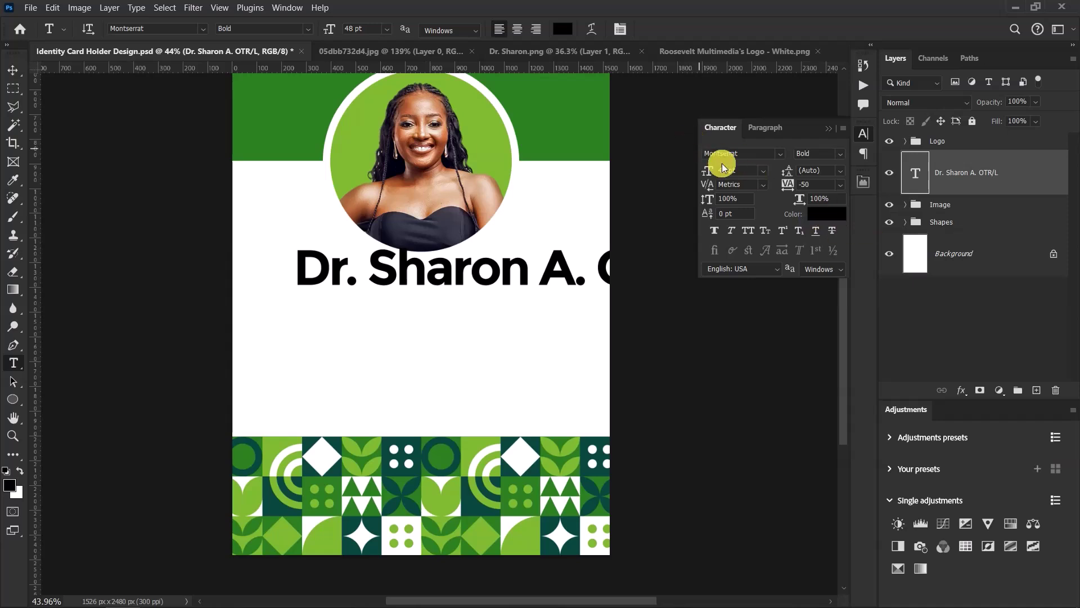
pyautogui.write('27')
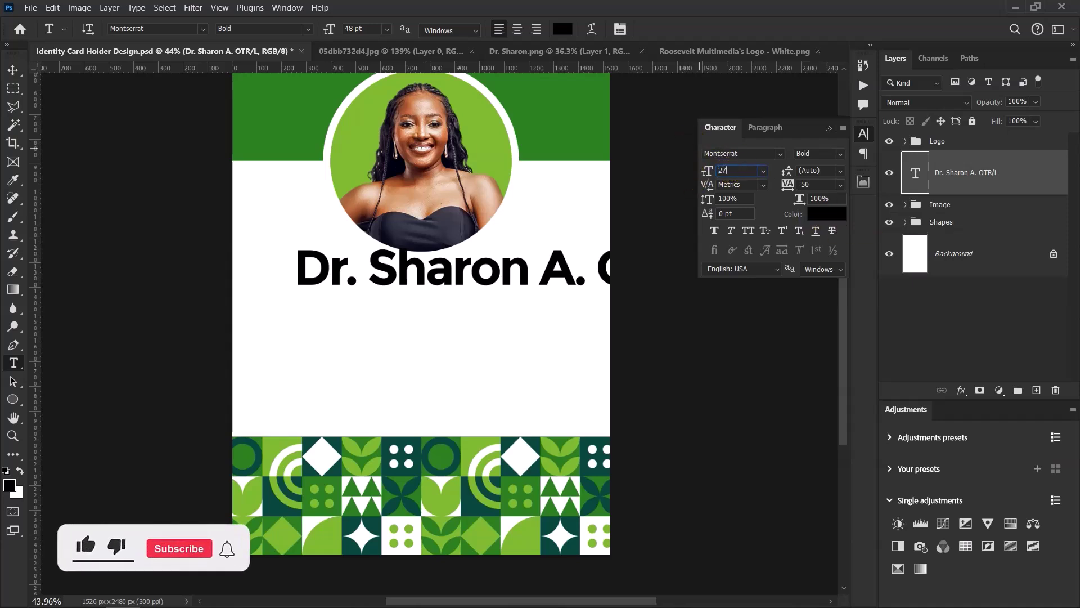
pyautogui.press('Return')
pyautogui.click(13, 70)
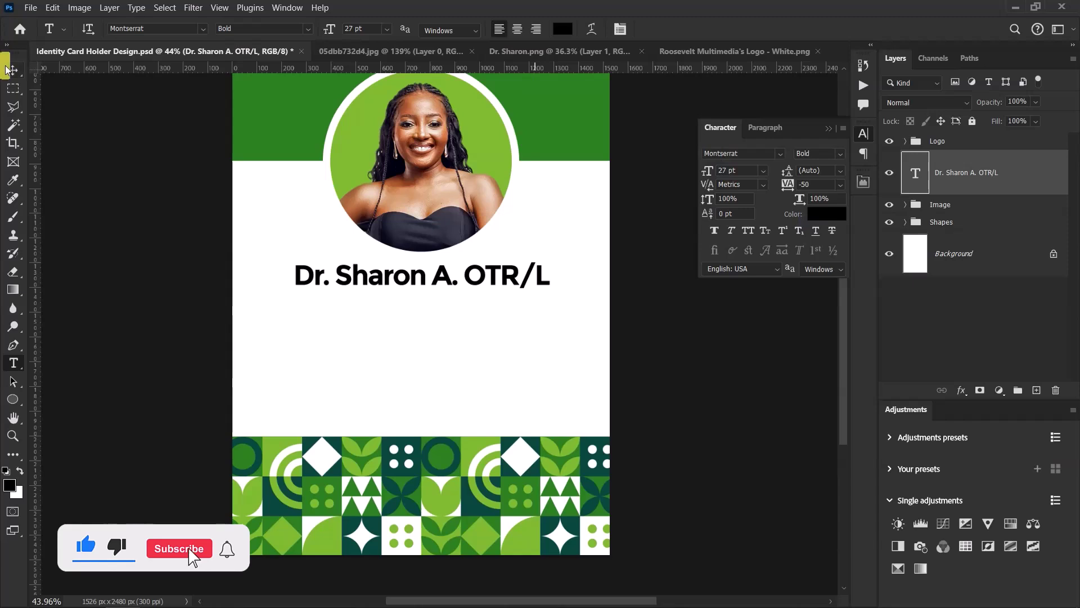
pyautogui.click(120, 131)
pyautogui.scroll(3, 398, 309)
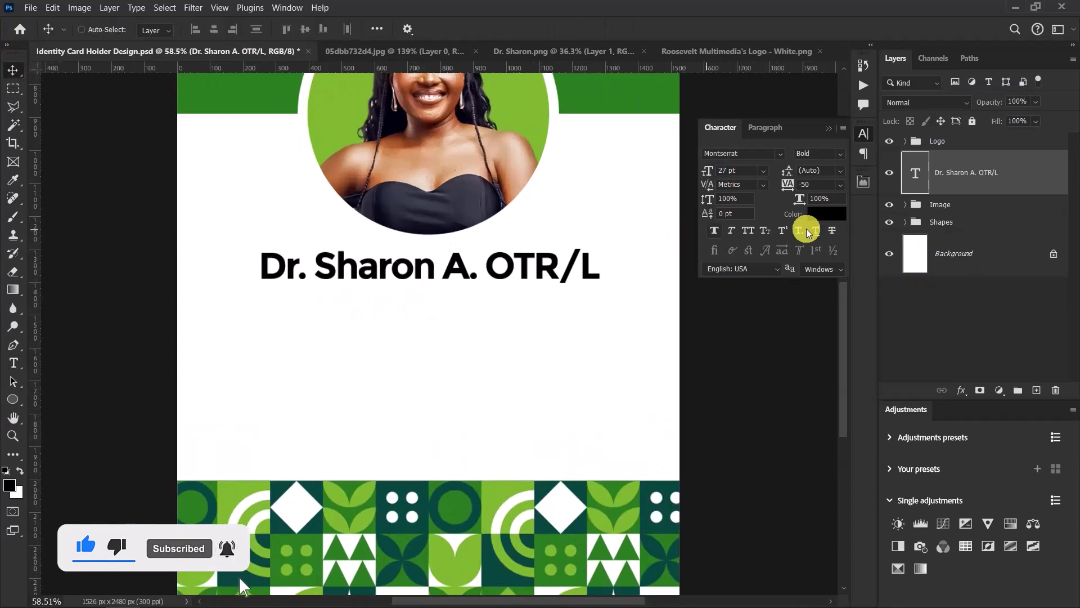
# Recolour the name text dark green using hex 09483f.
pyautogui.click(831, 215)
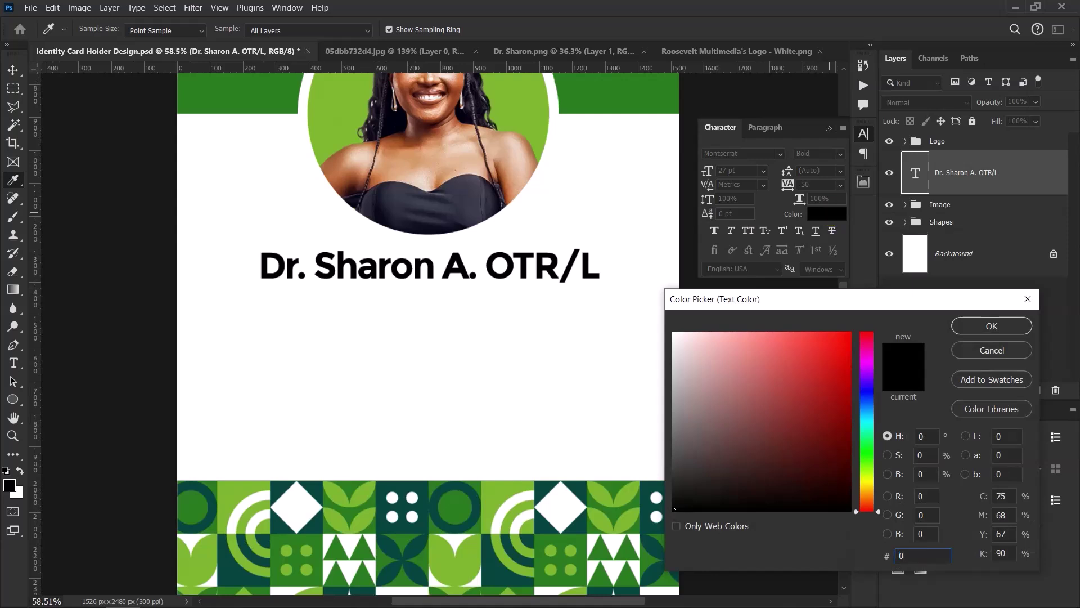
pyautogui.write('09')
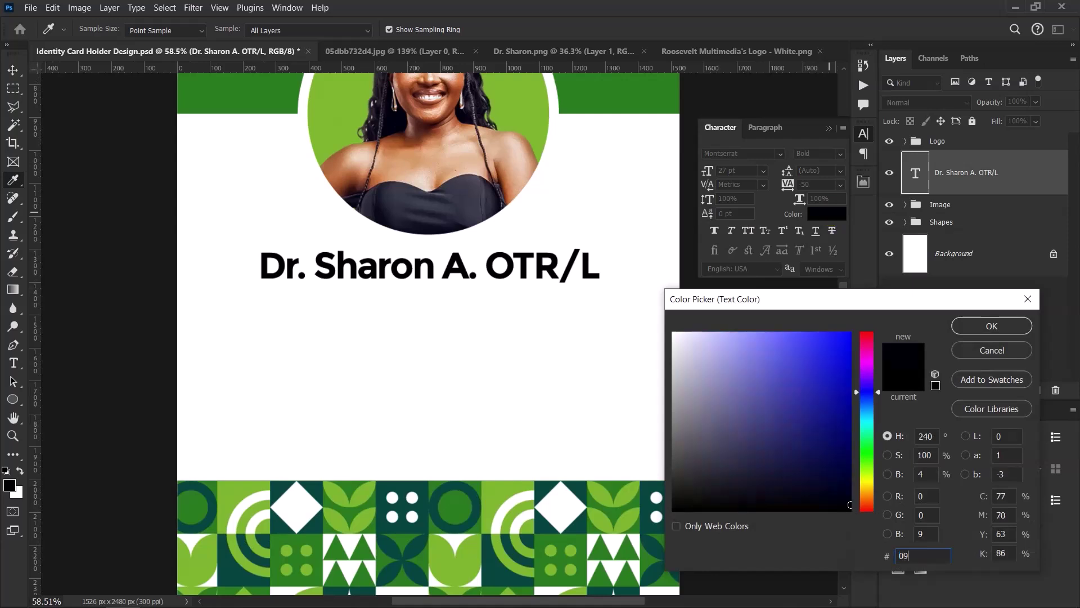
pyautogui.write('4')
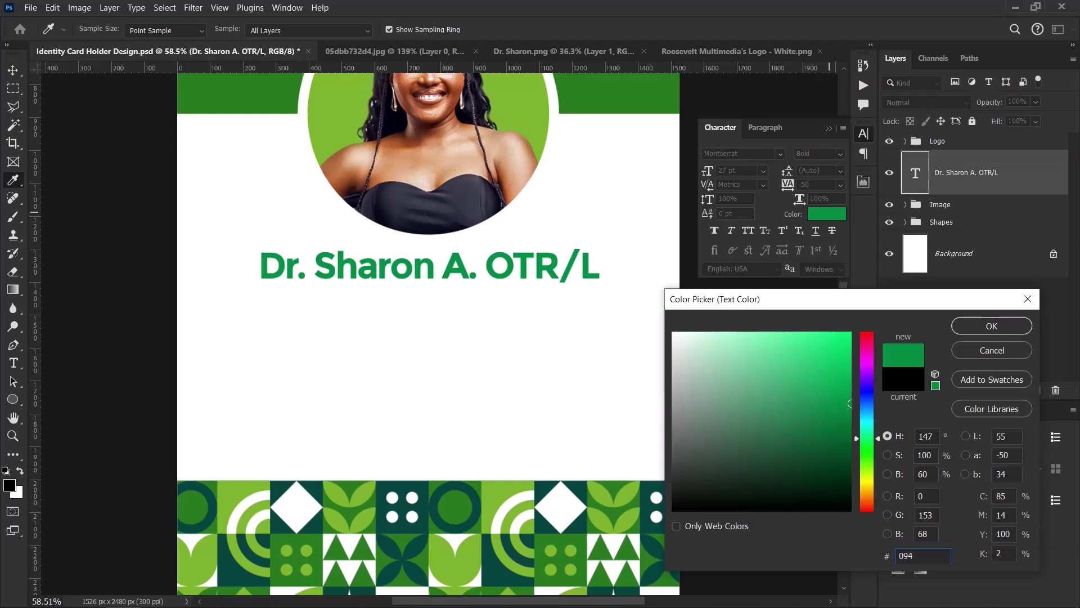
pyautogui.write('8')
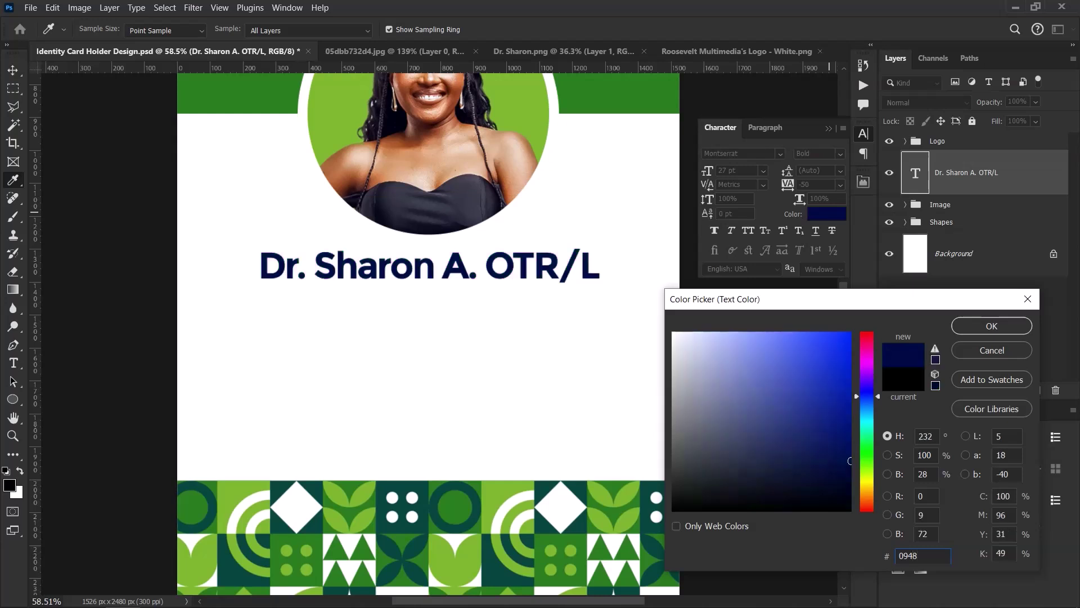
pyautogui.write('3f')
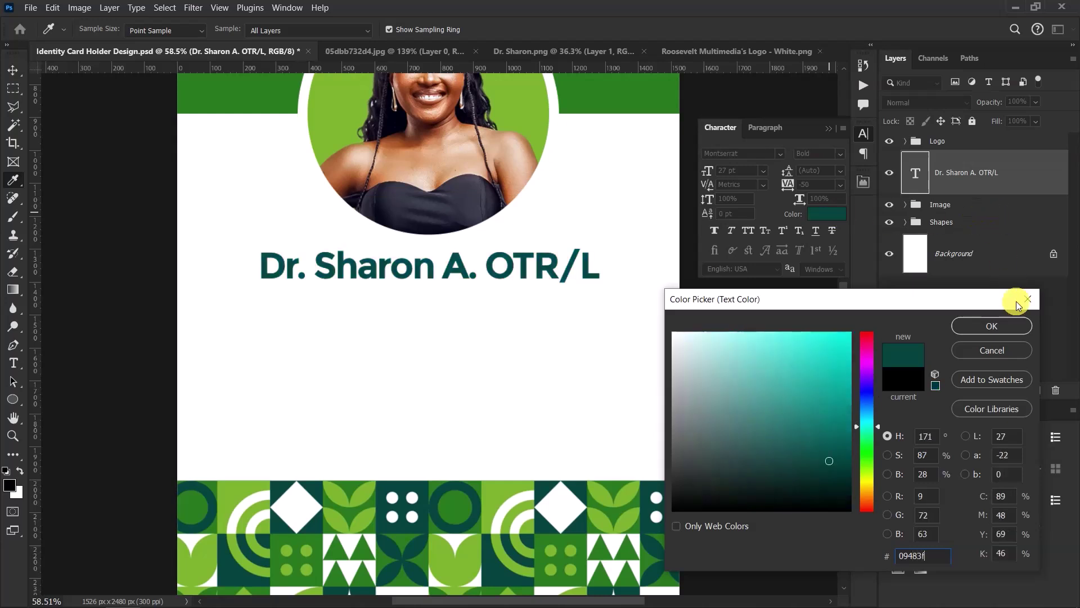
pyautogui.click(991, 326)
pyautogui.press('v')
pyautogui.hotkey('ctrl', 'a')
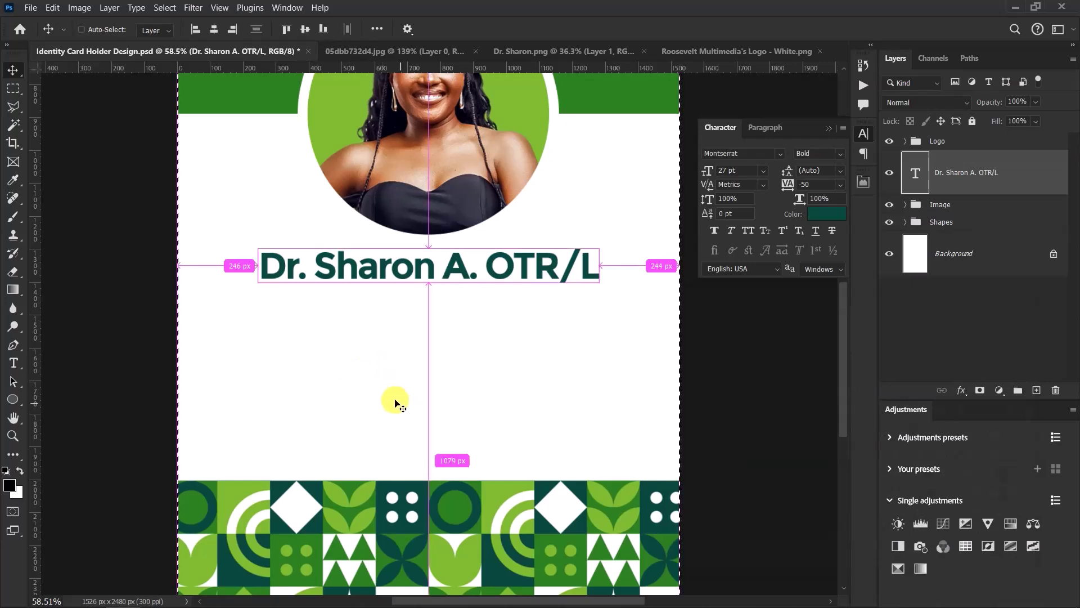
# Centre the name horizontally on the card and nudge it slightly lower.
pyautogui.click(213, 29)
pyautogui.hotkey('ctrl', 'd')
pyautogui.moveTo(444, 259); pyautogui.dragTo(458, 274)
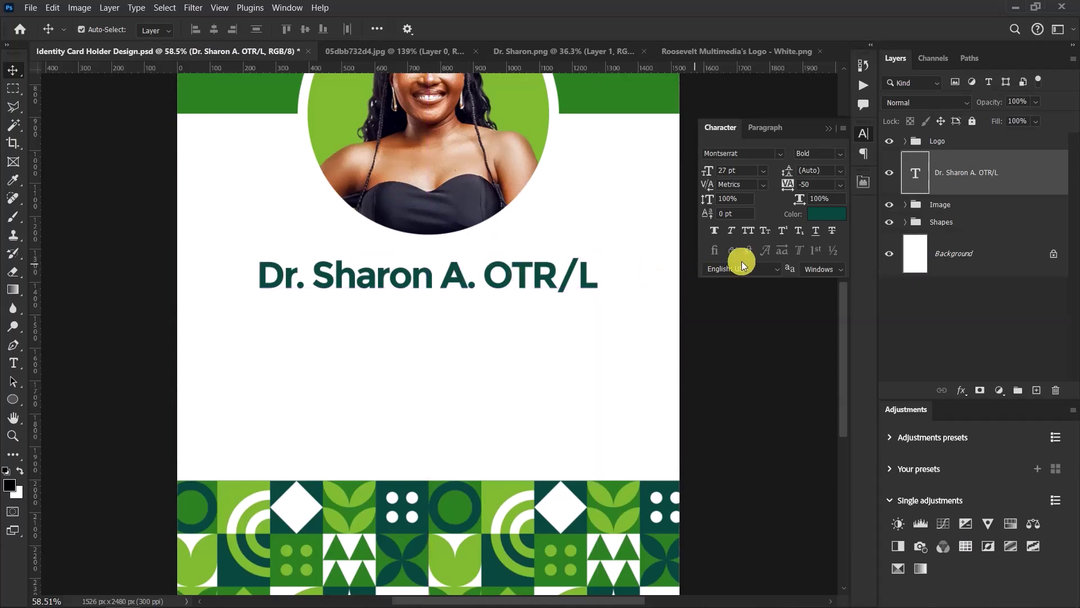
# Duplicate the name line, place the copy just beneath it, and select its text for editing.
pyautogui.hotkey('ctrl', 'j')
pyautogui.click(1021, 222)
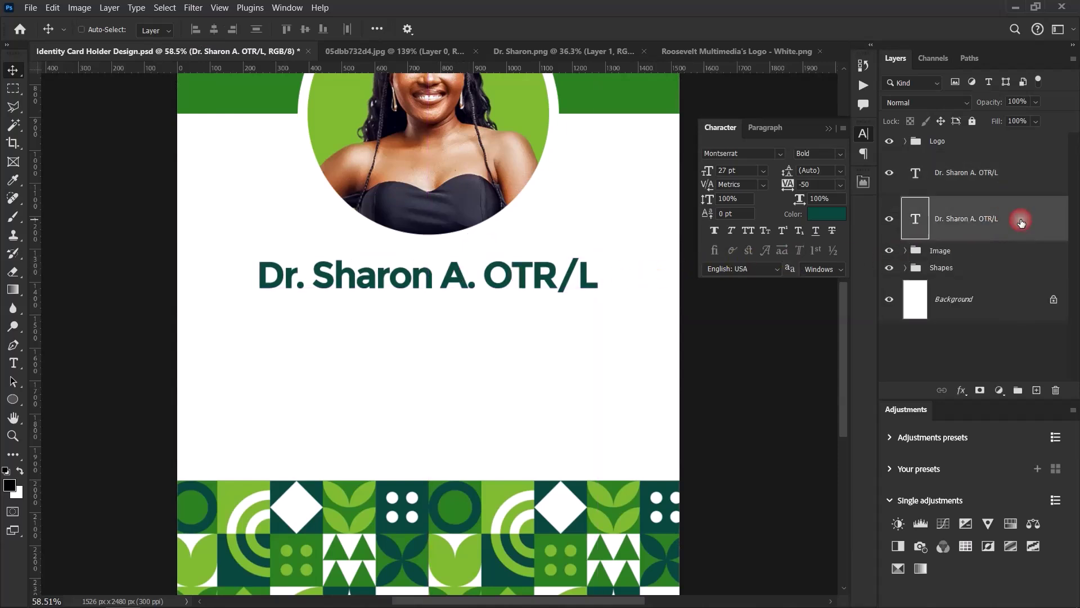
pyautogui.moveTo(463, 277); pyautogui.dragTo(454, 321)
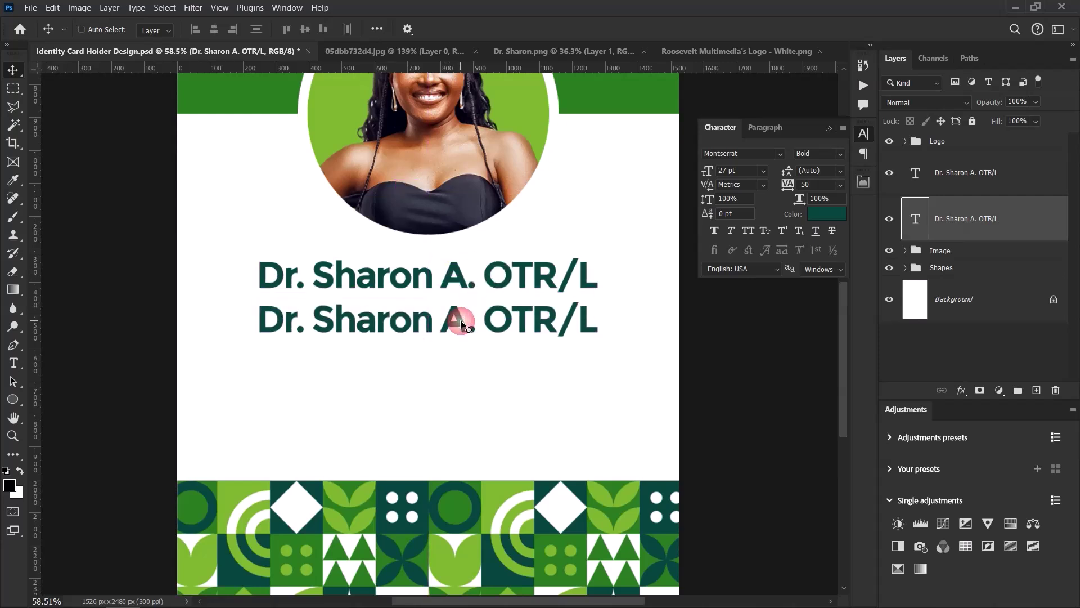
pyautogui.doubleClick(361, 318)
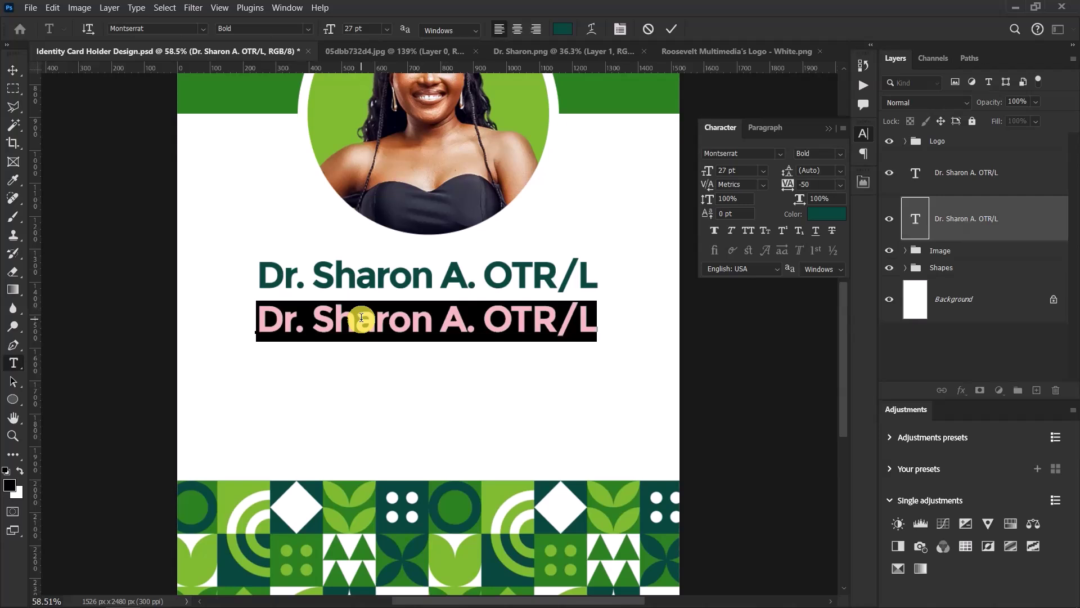
# Replace the copied line's text with the job title 'Director of OccupationalTherapy'.
pyautogui.write('Director')
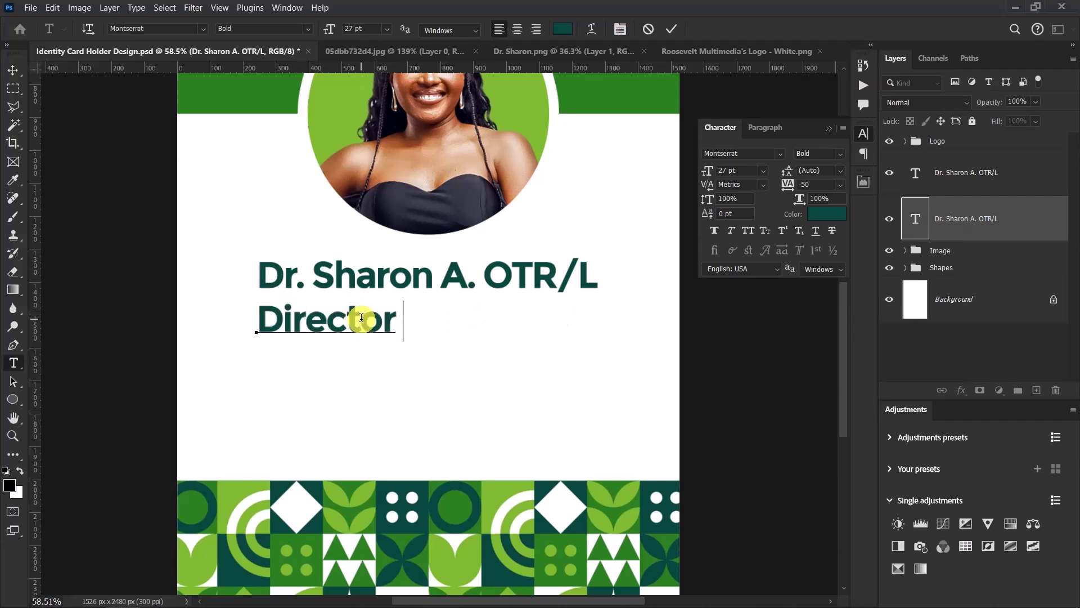
pyautogui.write(' of Occupational')
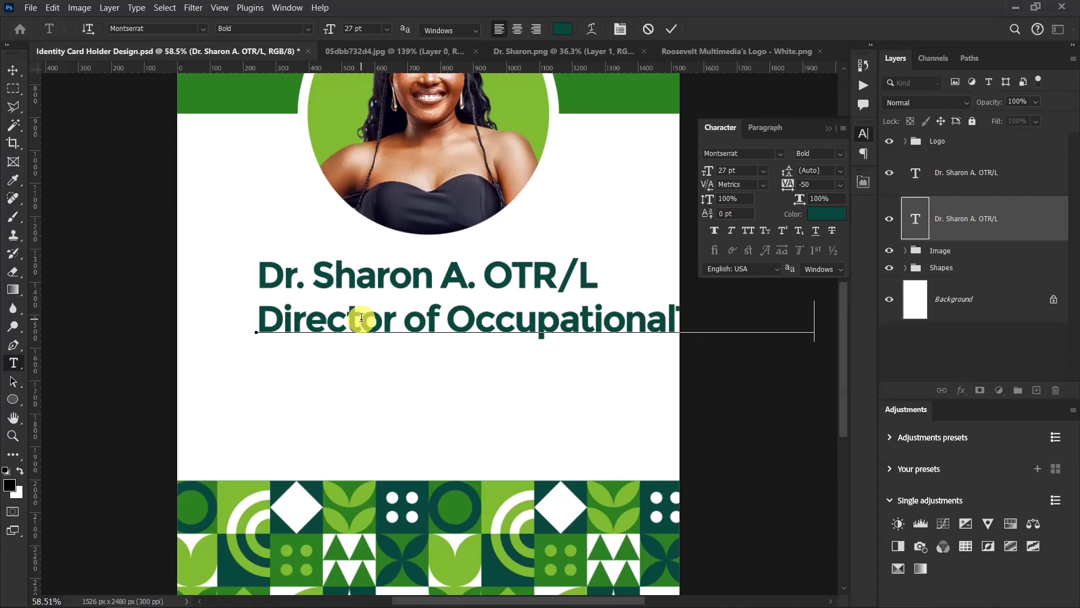
pyautogui.click(671, 29)
# Shrink the subtitle to 10 pt and change its Montserrat weight from Bold to Regular.
pyautogui.press('v')
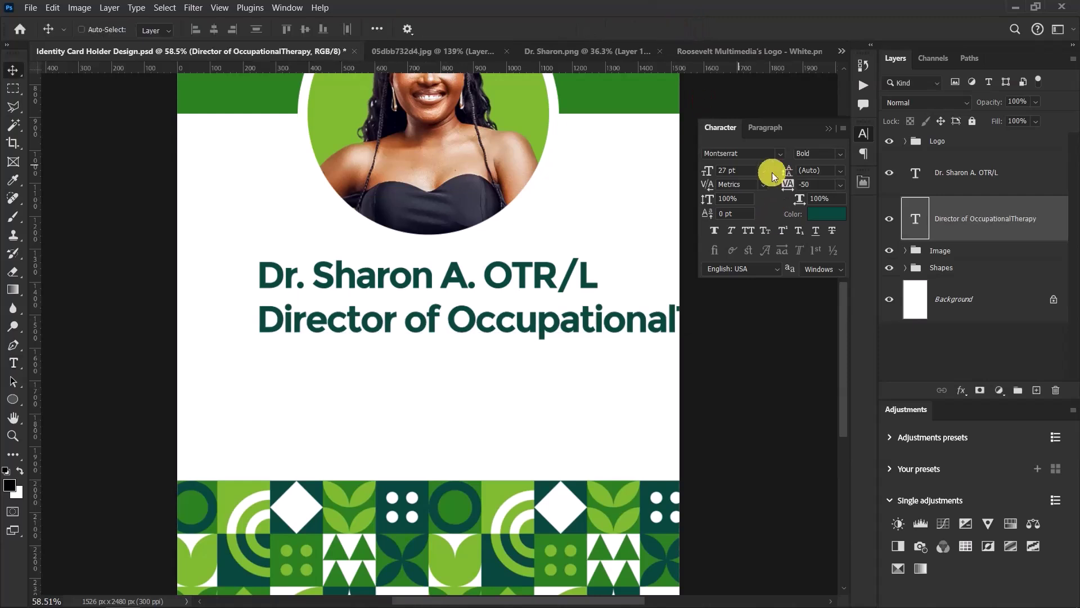
pyautogui.click(709, 176)
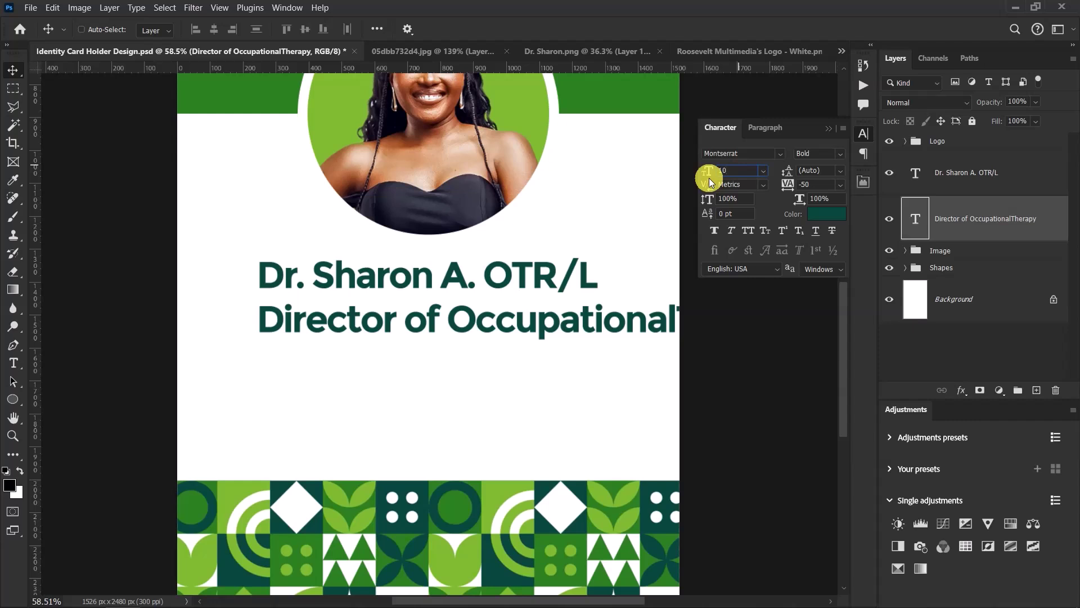
pyautogui.press('Return')
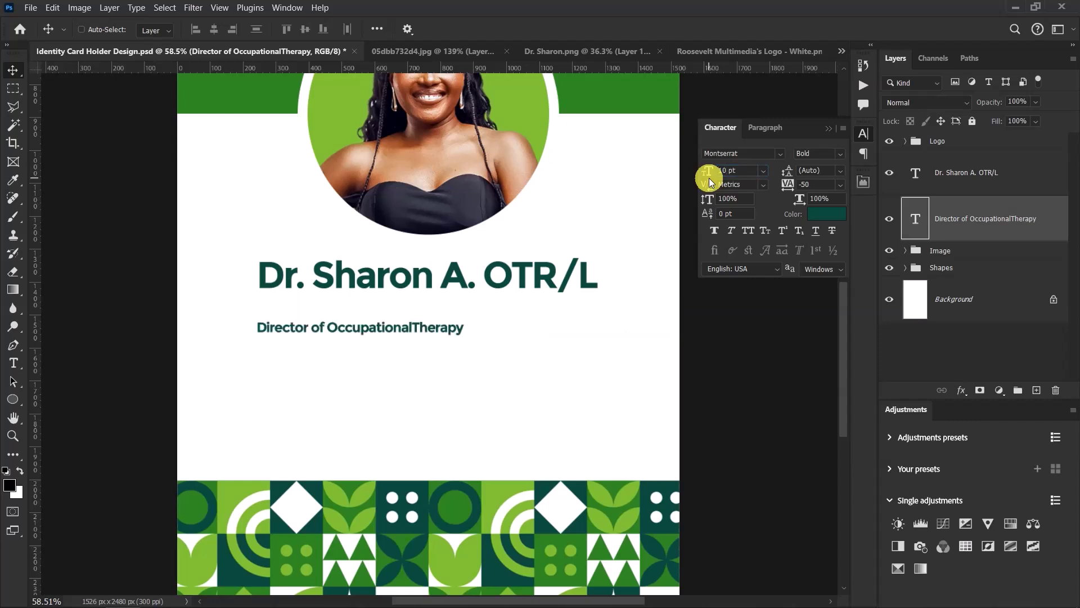
pyautogui.click(842, 153)
pyautogui.click(829, 169)
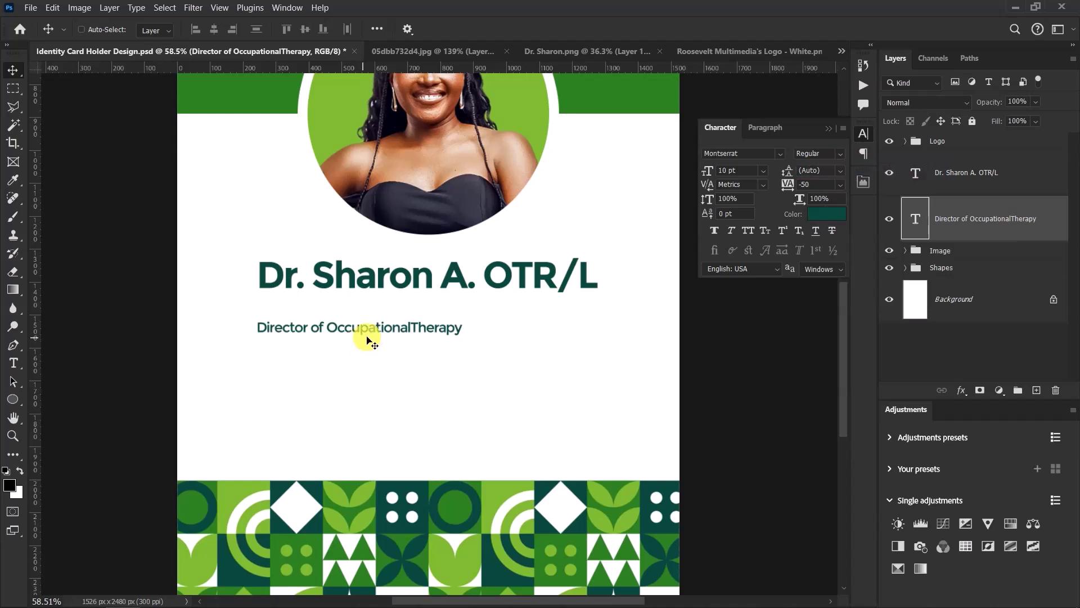
# Recolour the subtitle lime green using hex 7ebb2f.
pyautogui.click(821, 217)
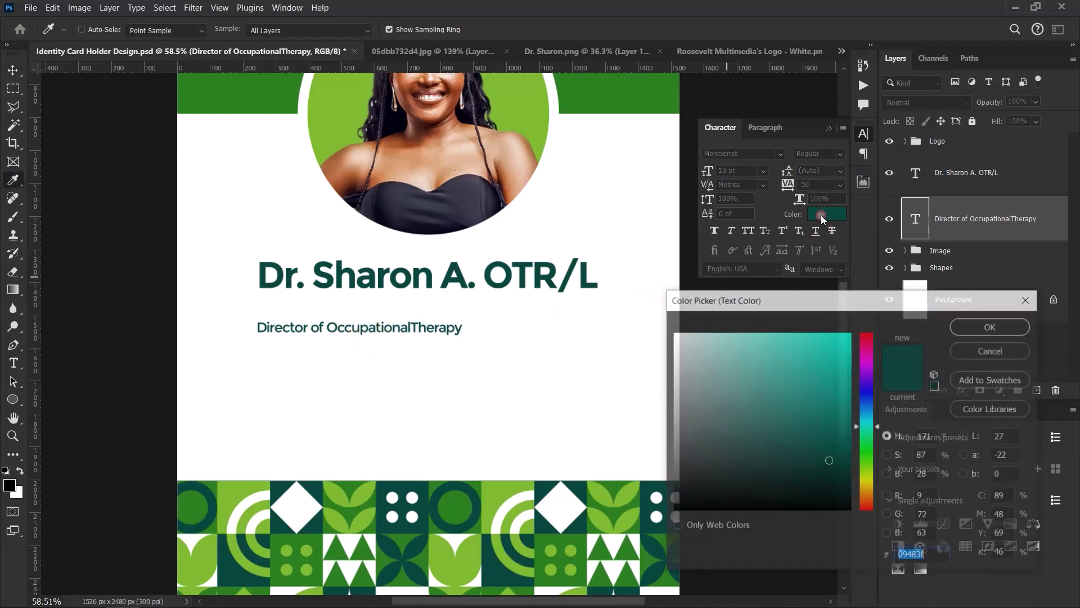
pyautogui.write('7')
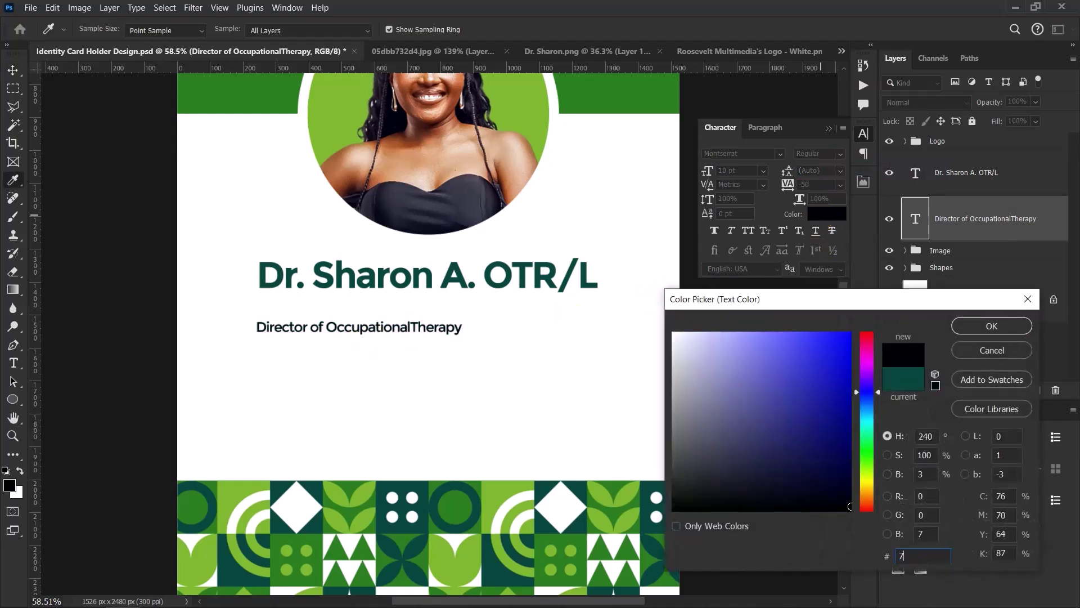
pyautogui.write('ebb2f')
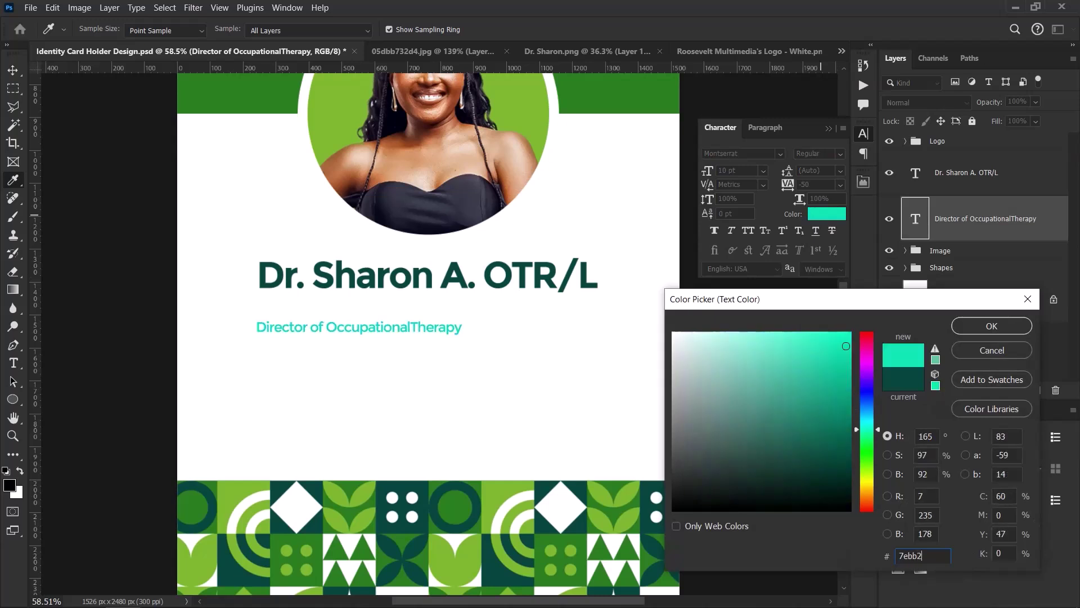
pyautogui.click(991, 326)
pyautogui.hotkey('ctrl', 'a')
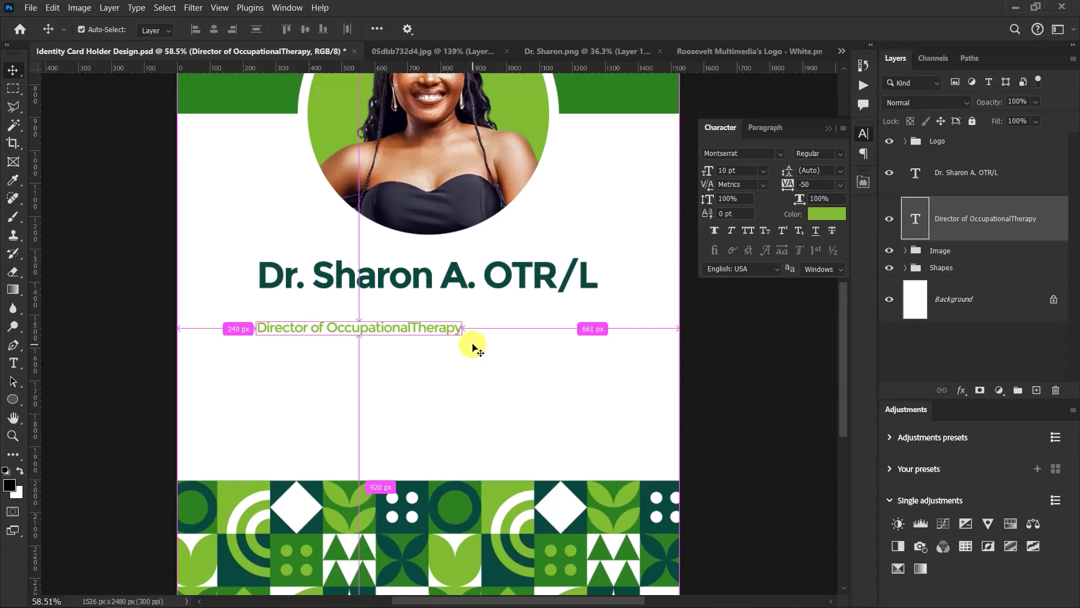
# Centre the subtitle horizontally and move it up just under the name.
pyautogui.click(215, 28)
pyautogui.press('ctrl')
pyautogui.scroll(3, 498, 308)
pyautogui.moveTo(395, 349); pyautogui.dragTo(390, 312)
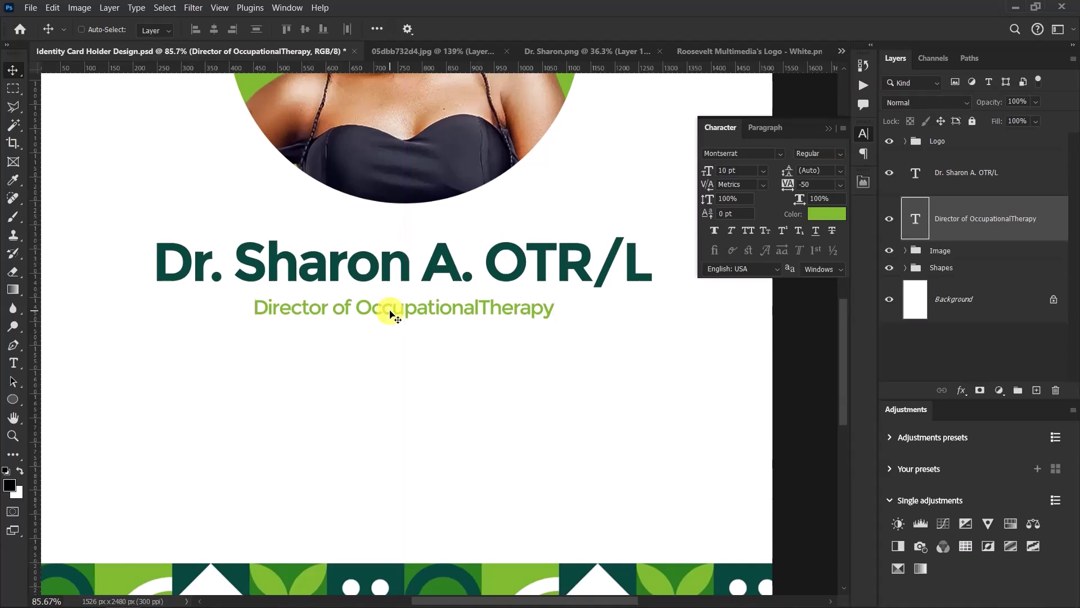
pyautogui.scroll(-5, 392, 315)
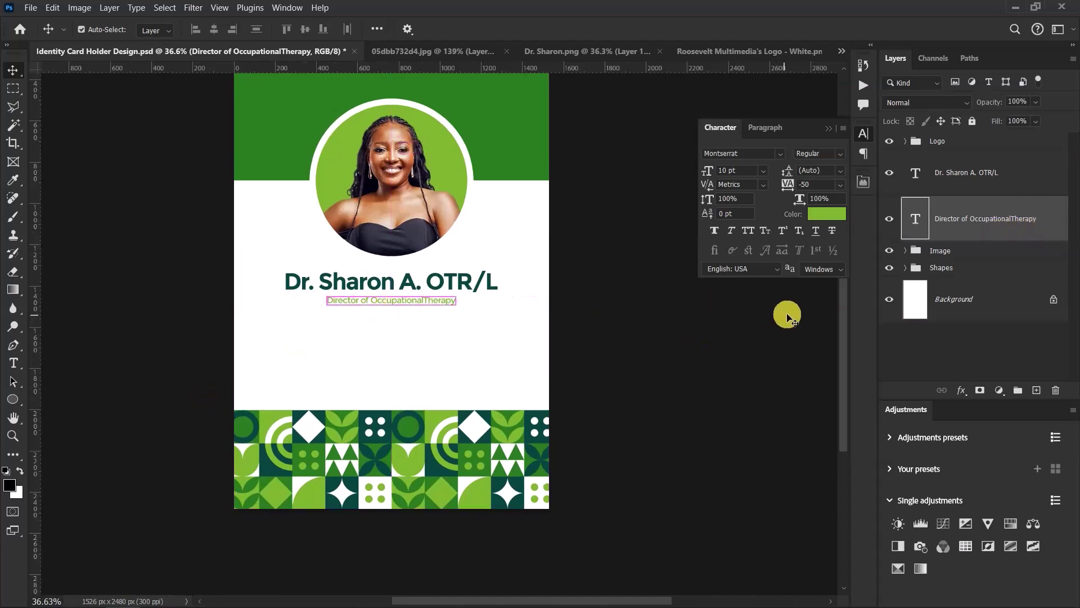
# Duplicate the subtitle as a spare, then group the name and subtitle layers.
pyautogui.hotkey('ctrl', 'j')
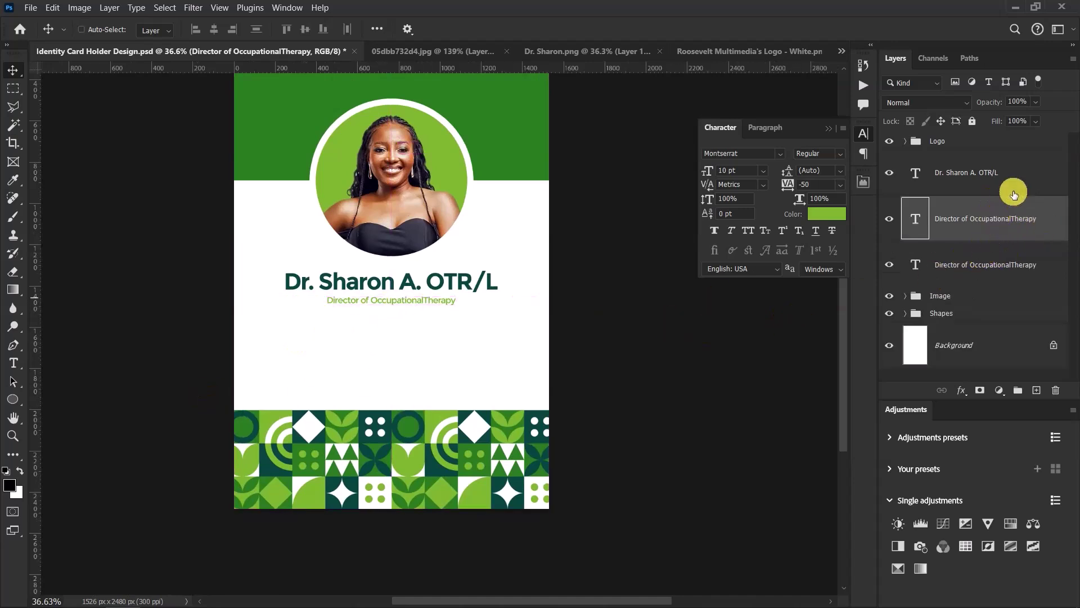
pyautogui.click(1031, 175)
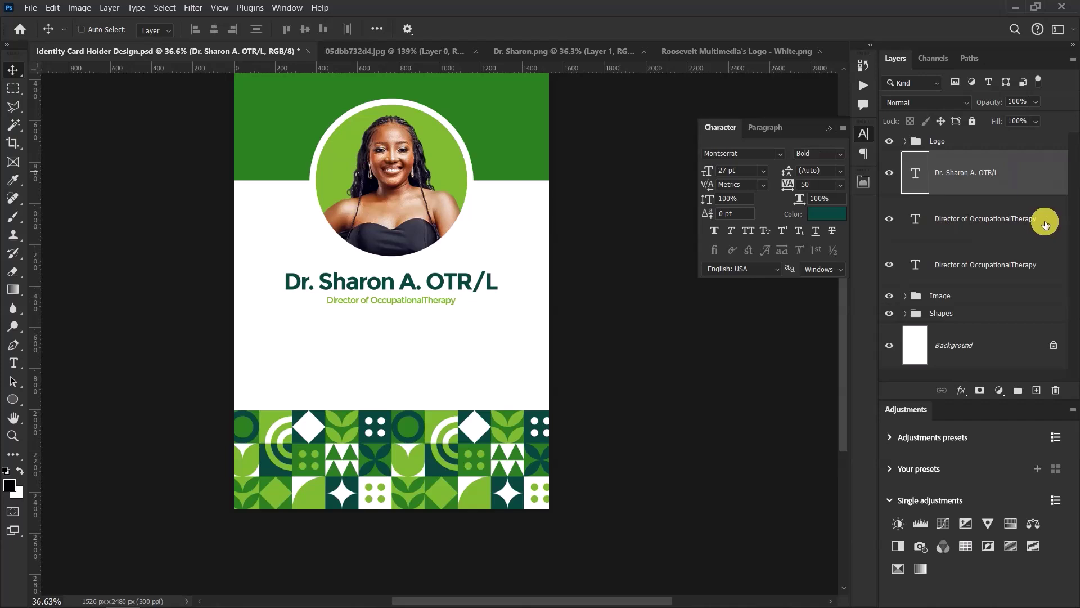
pyautogui.keyDown('shift'); pyautogui.click(1043, 222); pyautogui.keyUp('shift')
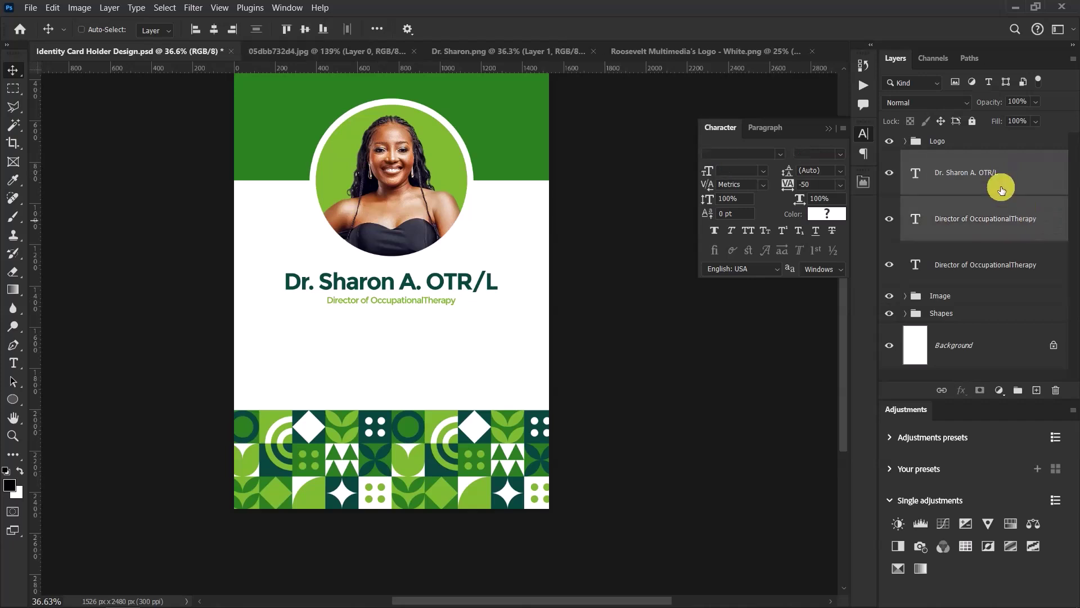
pyautogui.hotkey('ctrl', 'g')
# Rename Group 1 to MT.
pyautogui.doubleClick(938, 158)
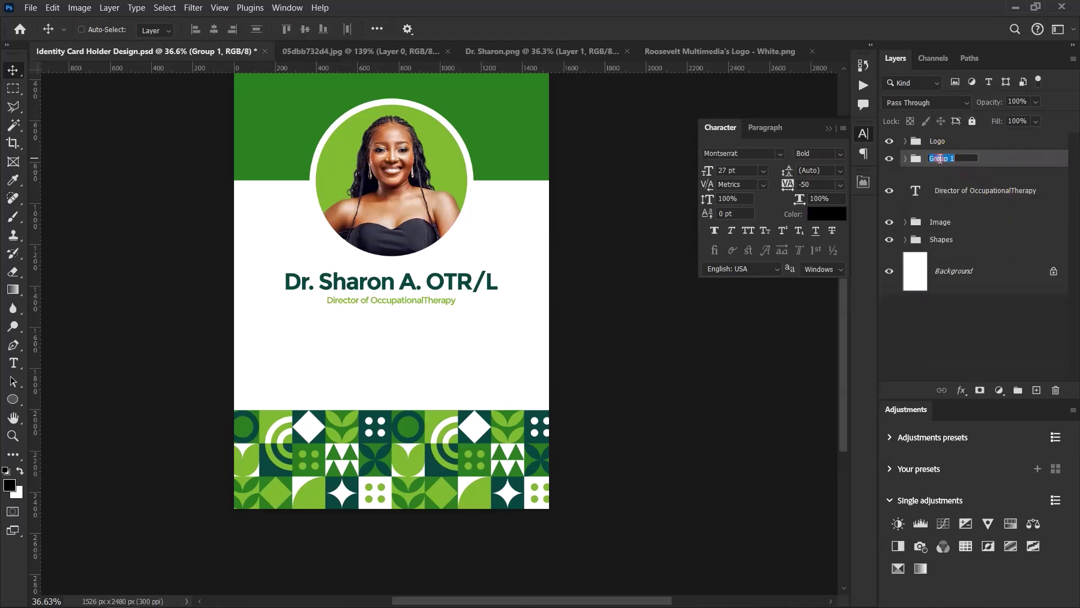
pyautogui.write('MT')
pyautogui.press('Return')
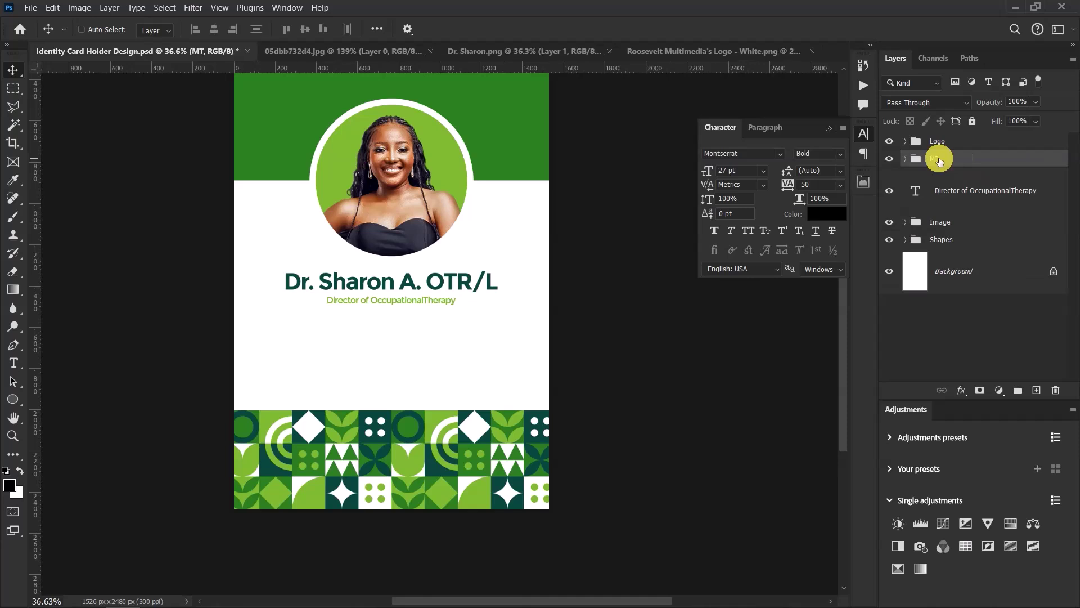
# Insert the missing space so the subtitle reads 'Director of Occupational Therapy'.
pyautogui.scroll(1, 448, 287)
pyautogui.scroll(8, 445, 293)
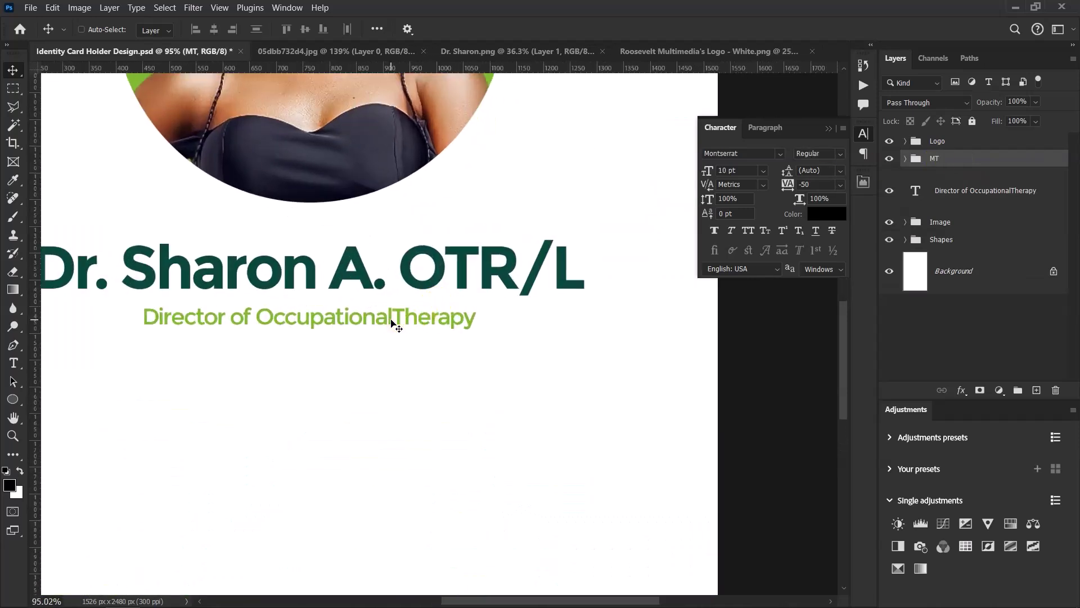
pyautogui.doubleClick(392, 315)
pyautogui.click(392, 315)
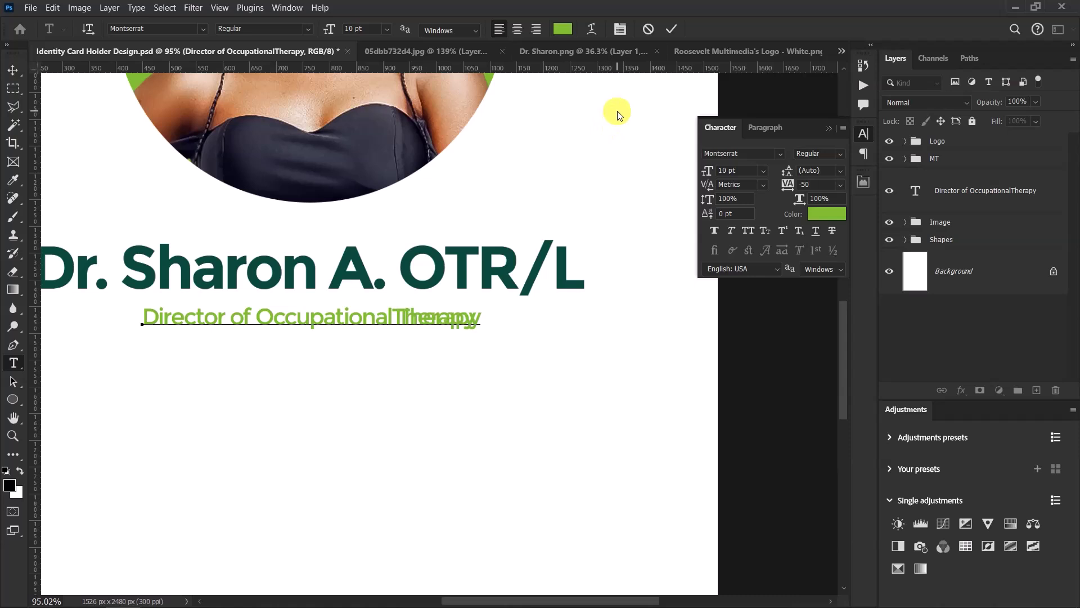
pyautogui.click(678, 22)
pyautogui.press('v')
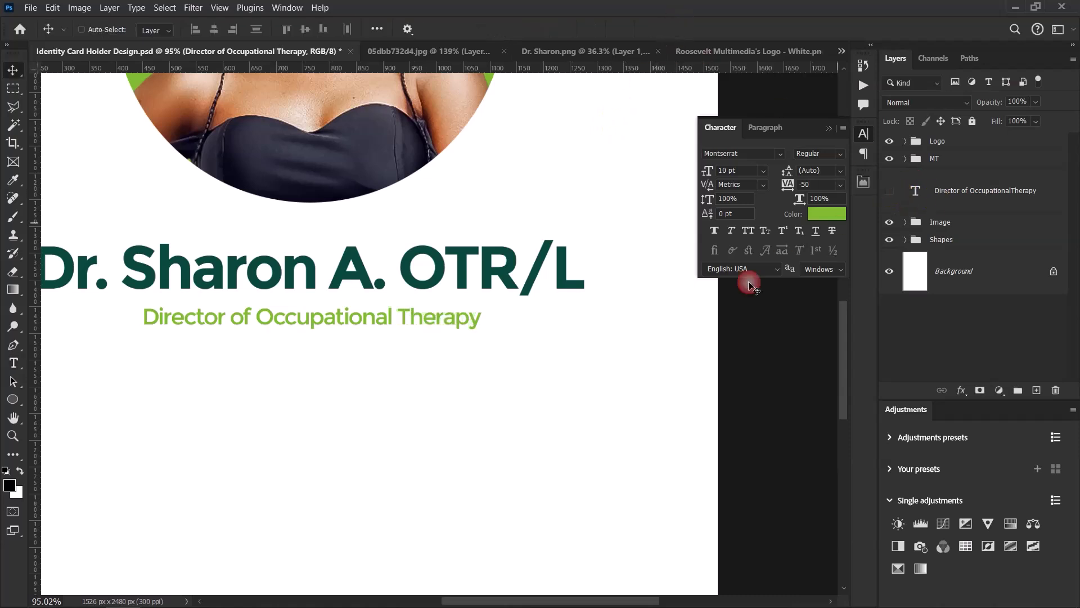
# Expand the MT group to check its layers, then collapse it again.
pyautogui.click(906, 159)
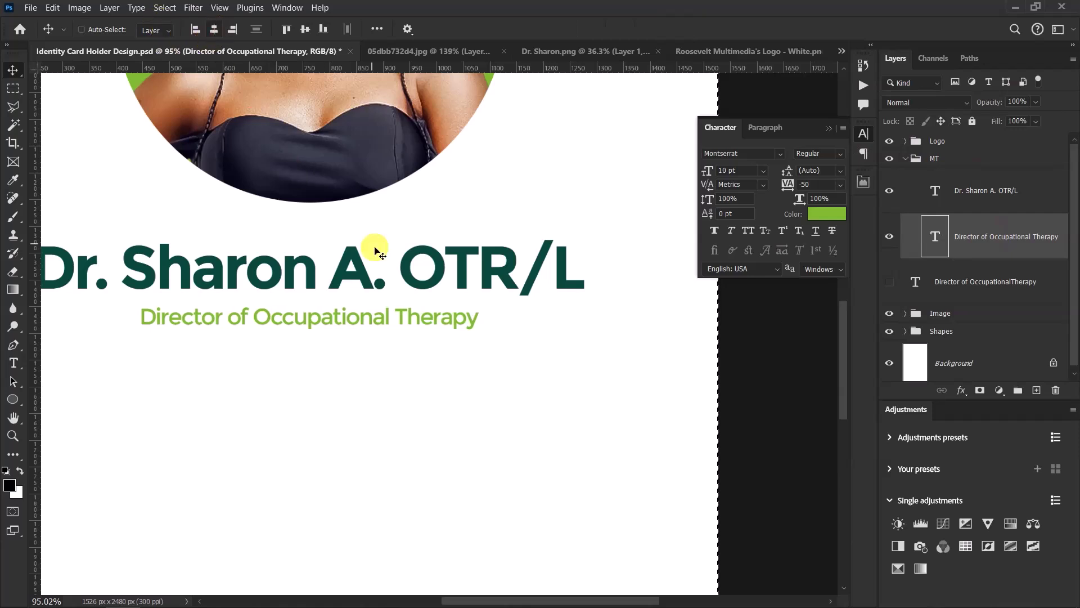
pyautogui.hotkey('ctrl', 'a')
pyautogui.scroll(-5, 387, 274)
pyautogui.scroll(3, 387, 274)
pyautogui.click(905, 159)
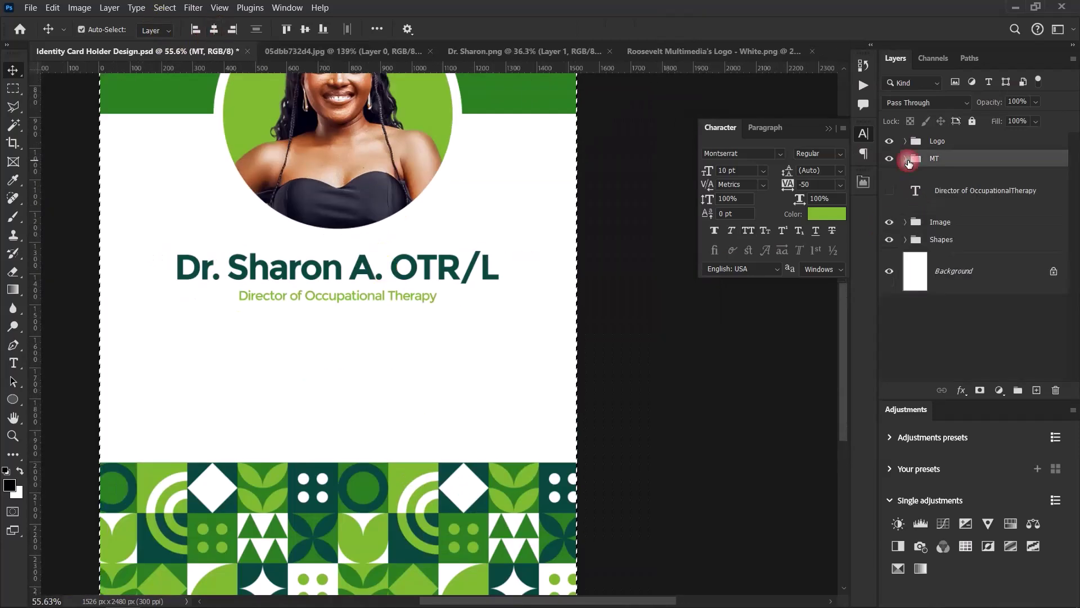
# Move the spare subtitle copy below the subtitle and retype it as 'Add Location Here'.
pyautogui.moveTo(950, 187)
pyautogui.mouseDown()
pyautogui.moveTo(982, 191)
pyautogui.moveTo(968, 190)
pyautogui.mouseUp()
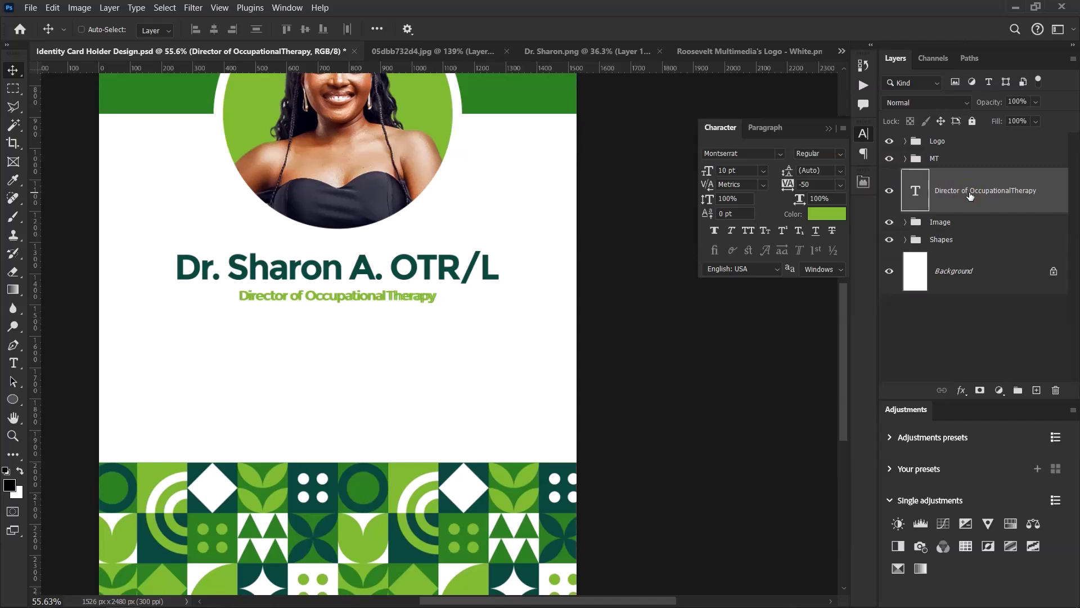
pyautogui.moveTo(330, 319); pyautogui.dragTo(330, 351)
pyautogui.scroll(-3, 330, 352)
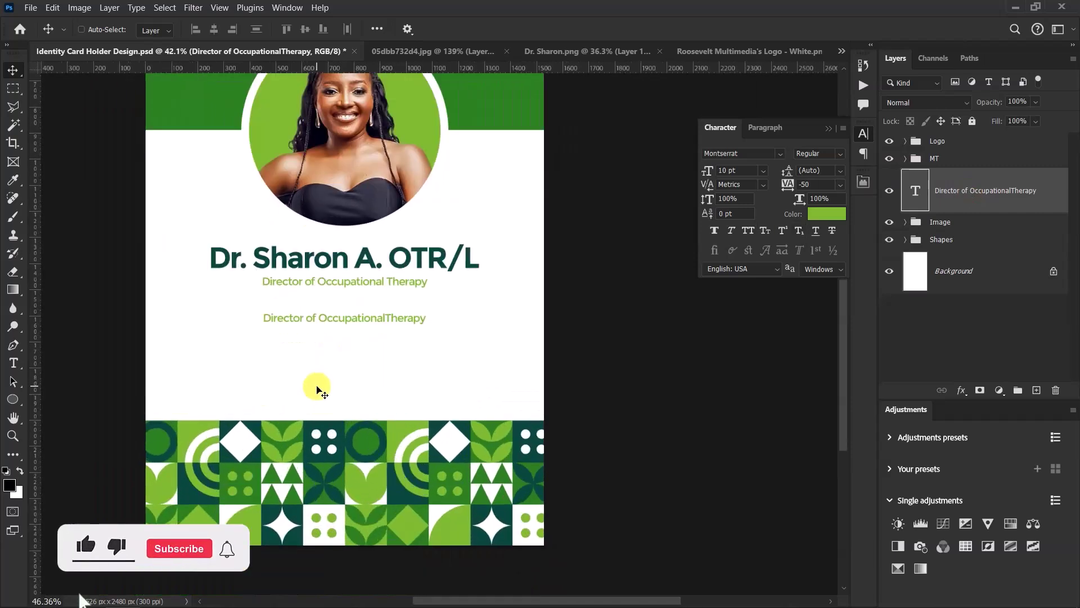
pyautogui.scroll(3, 319, 389)
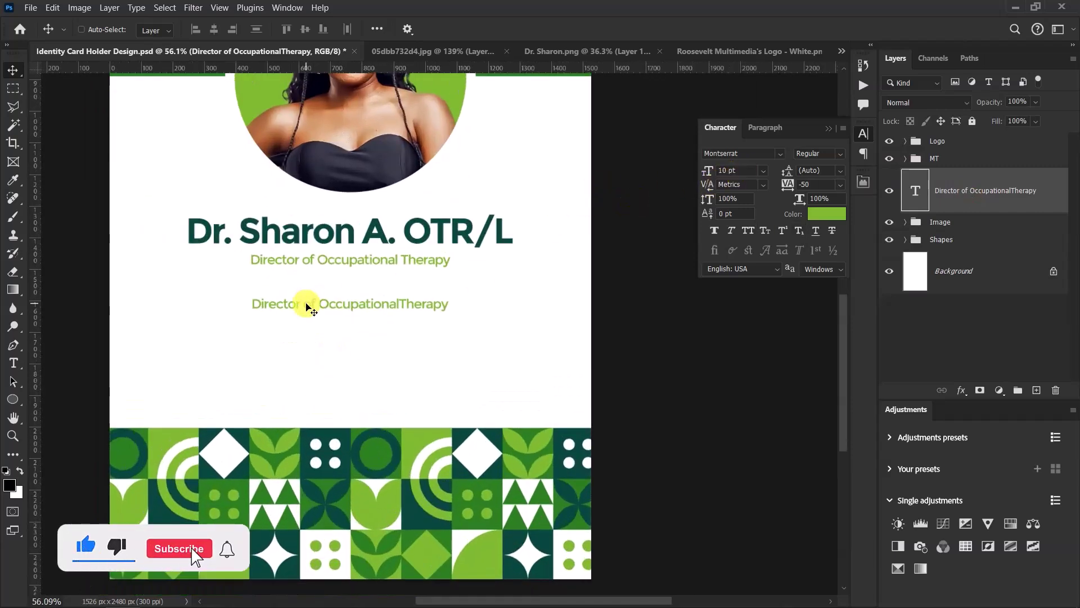
pyautogui.doubleClick(306, 305)
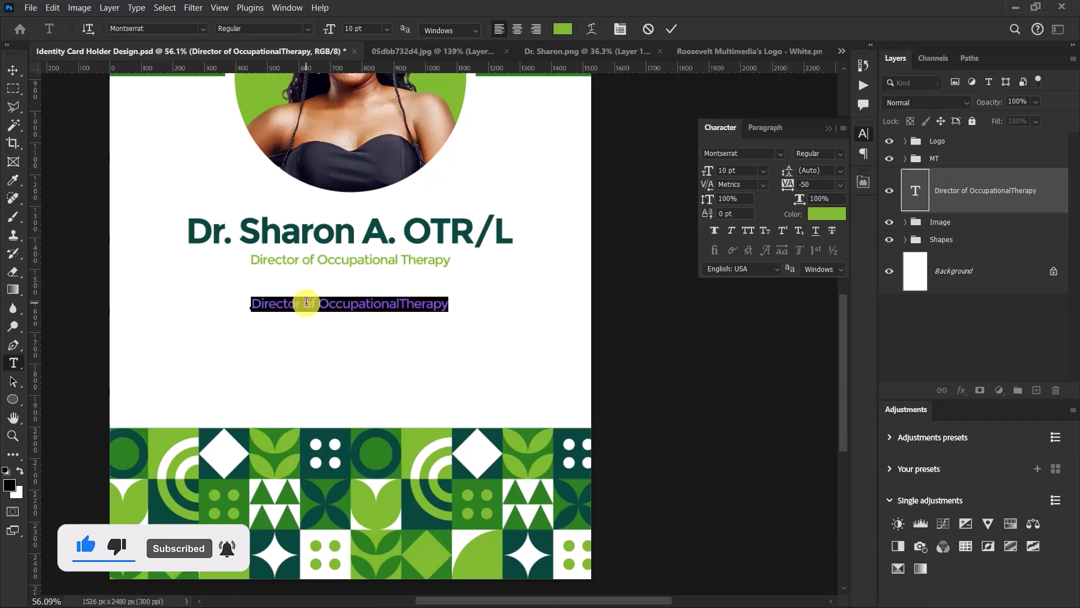
pyautogui.write('A')
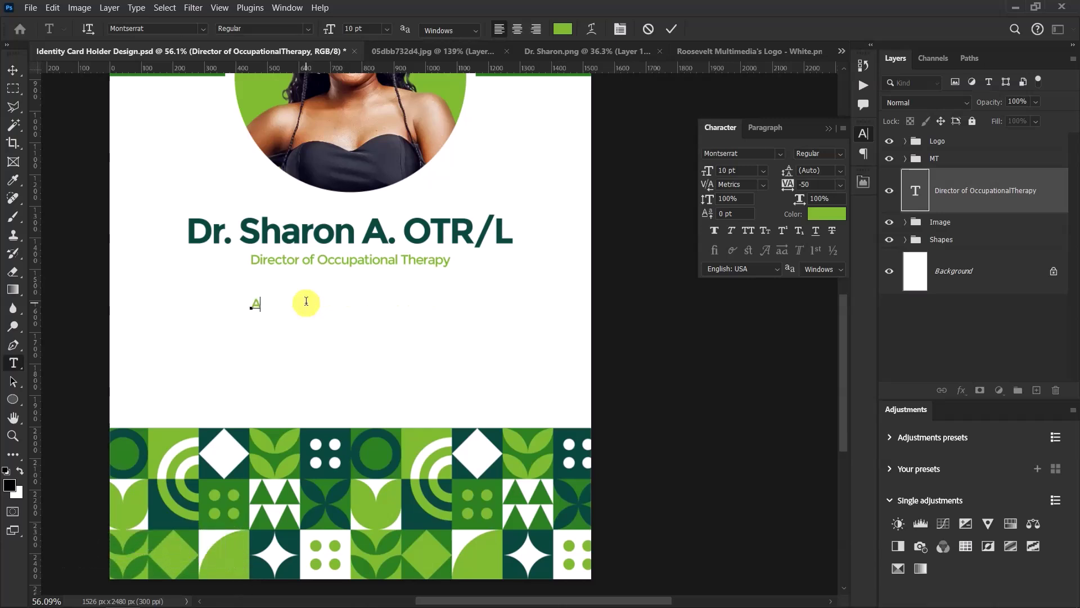
pyautogui.write('dd Location Here')
# Make the location text dark teal #09483f with 200 tracking.
pyautogui.click(669, 29)
pyautogui.click(822, 213)
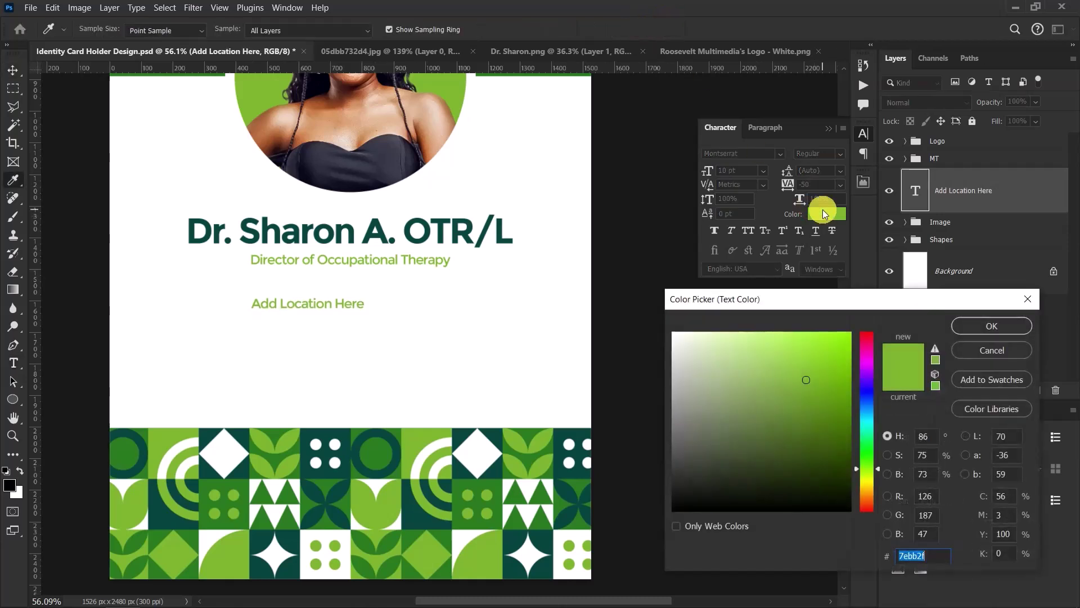
pyautogui.write('094')
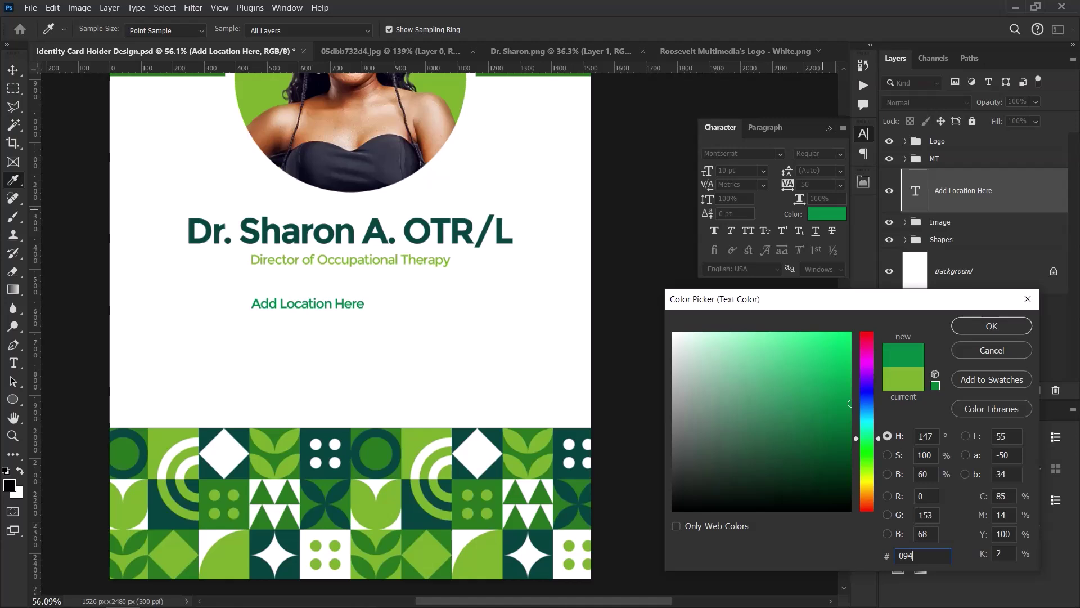
pyautogui.write('83f')
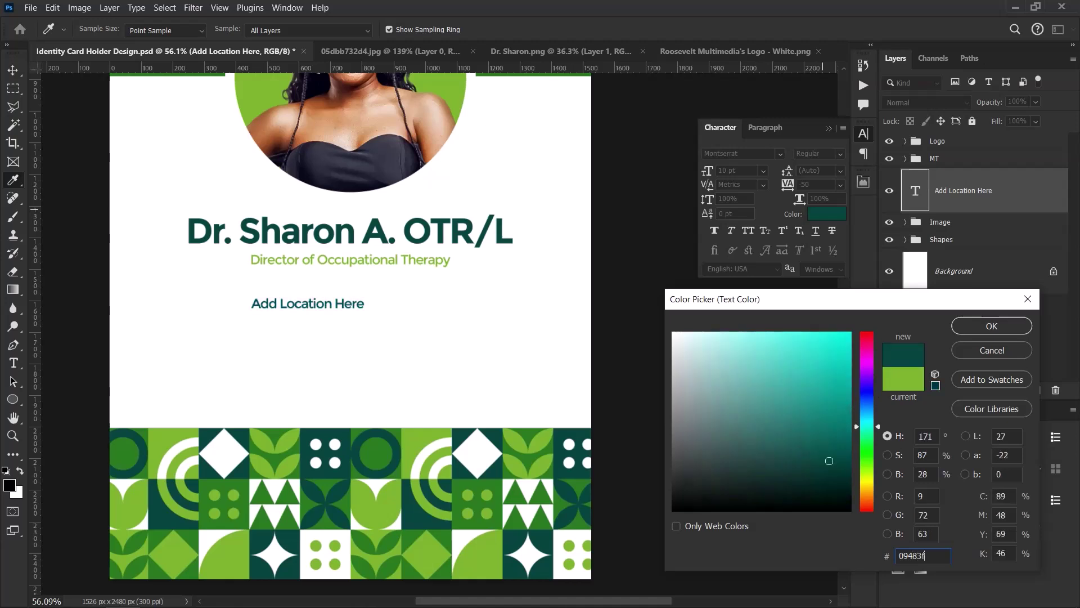
pyautogui.click(991, 326)
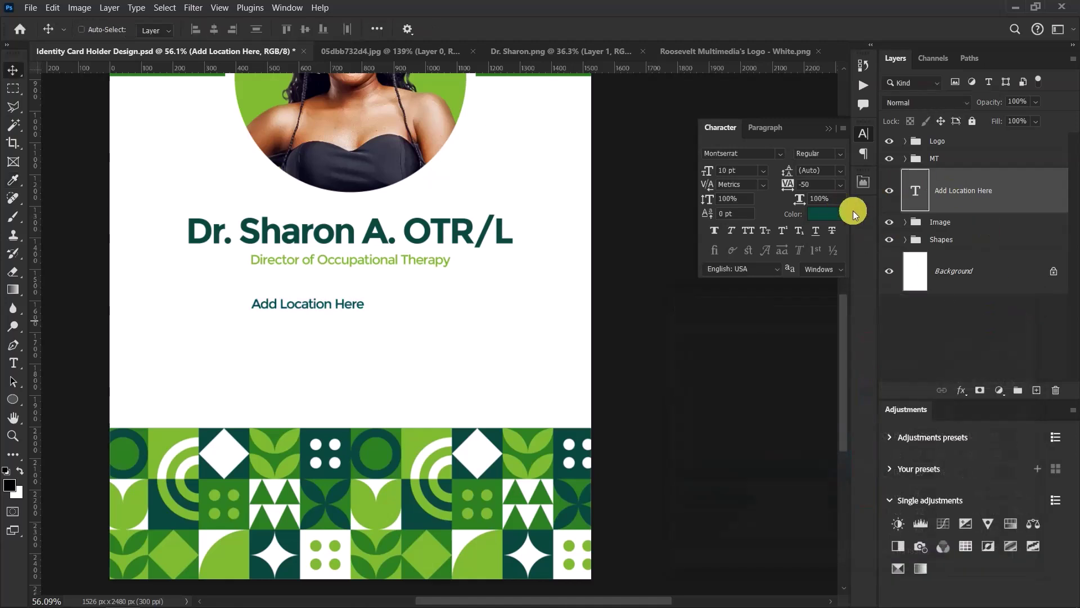
pyautogui.click(840, 185)
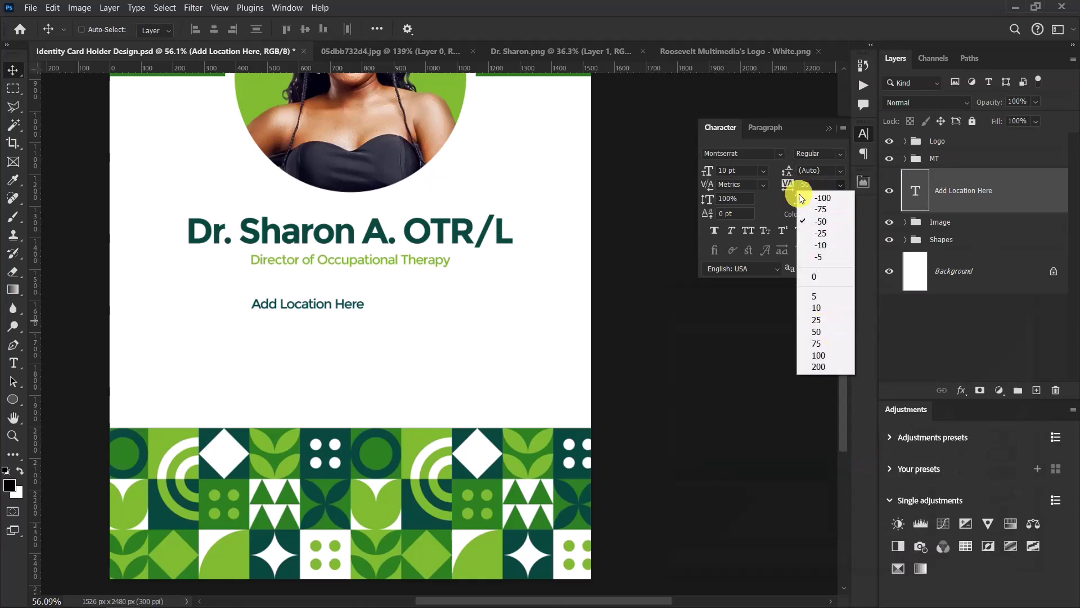
pyautogui.click(826, 367)
pyautogui.scroll(-3, 470, 342)
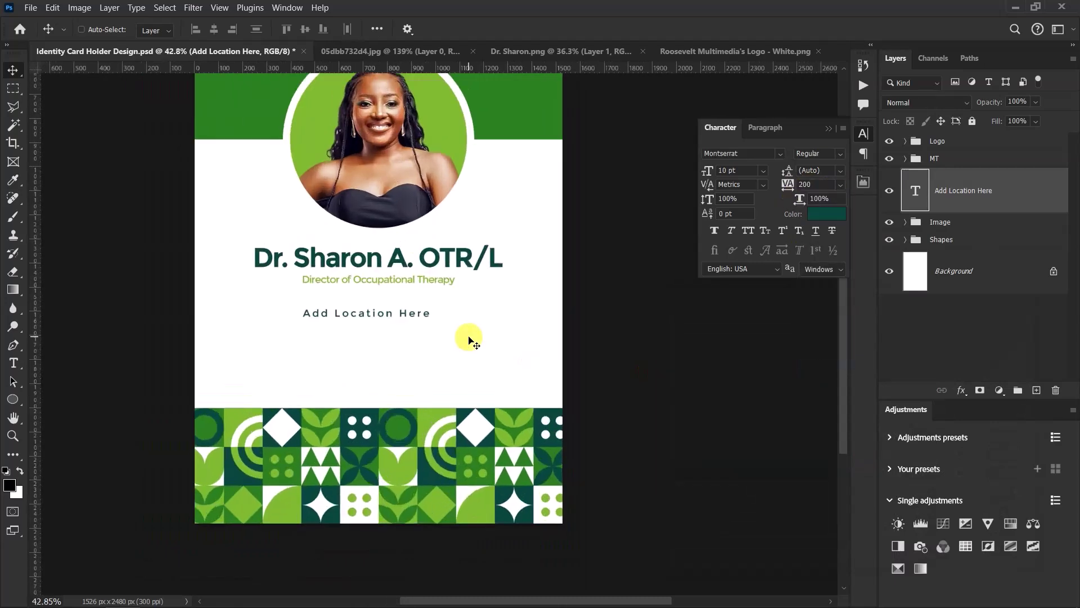
# Centre the location line horizontally on the card.
pyautogui.hotkey('ctrl', 'a')
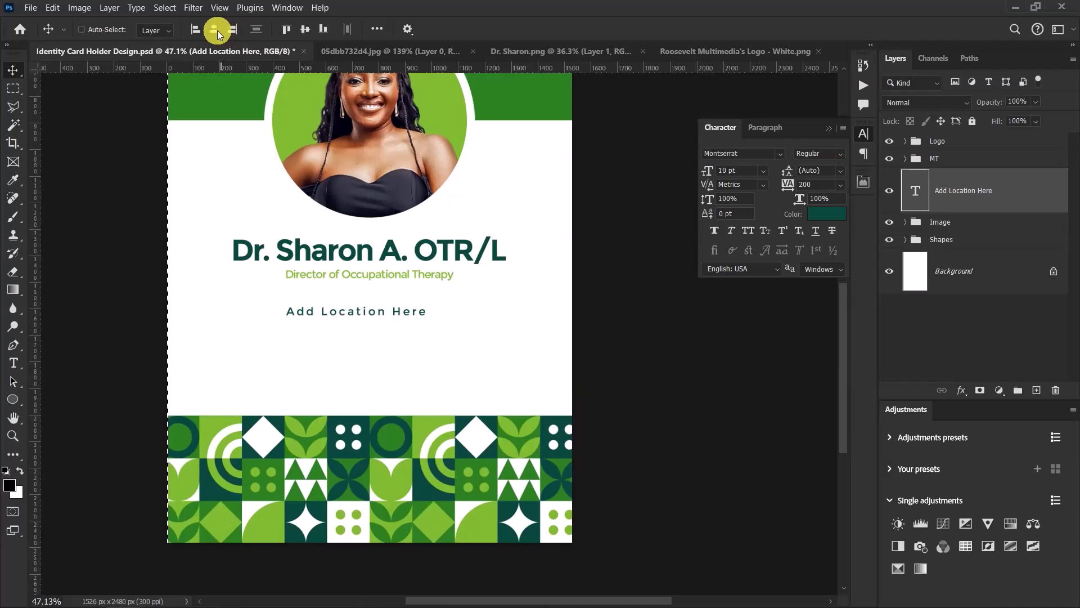
pyautogui.click(214, 29)
pyautogui.hotkey('ctrl', 'd')
# Set the location line to 15 pt and recentre it horizontally.
pyautogui.click(745, 170)
pyautogui.click(712, 170)
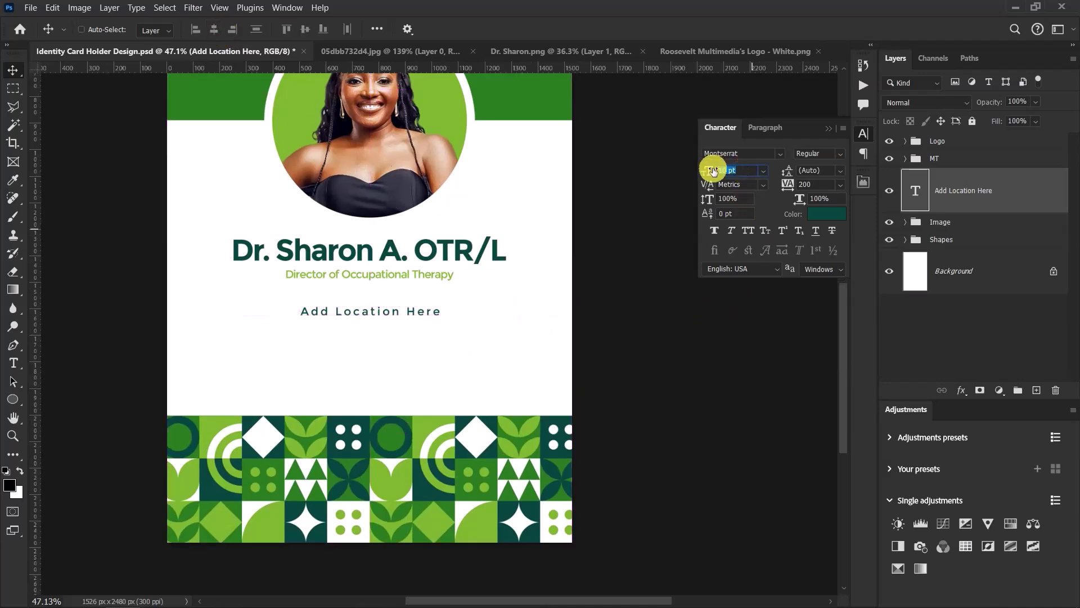
pyautogui.write('15')
pyautogui.press('Return')
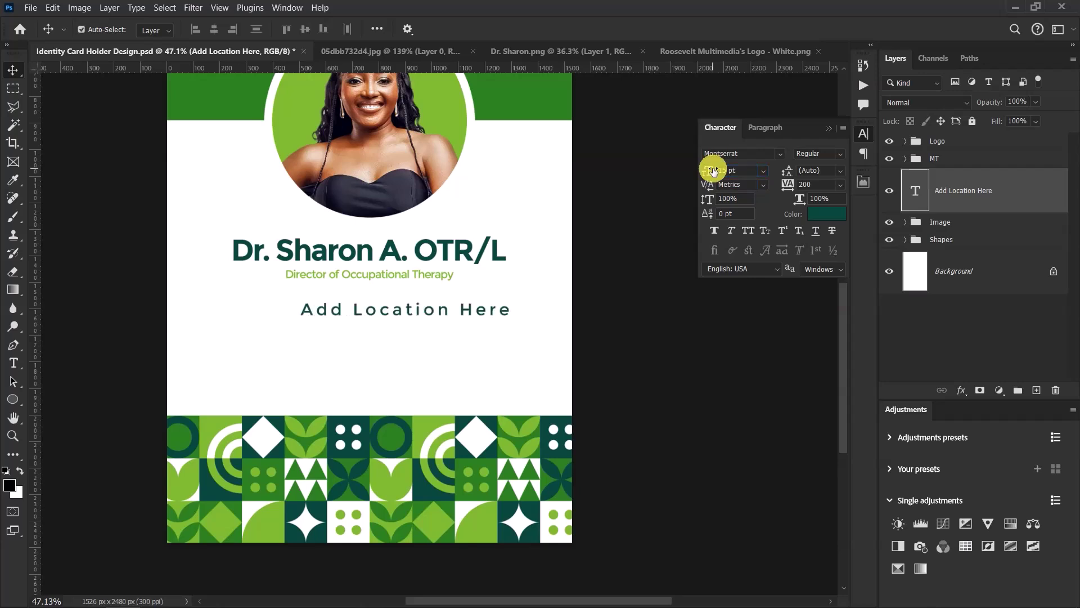
pyautogui.click(214, 30)
pyautogui.scroll(-2, 444, 293)
pyautogui.scroll(4, 422, 308)
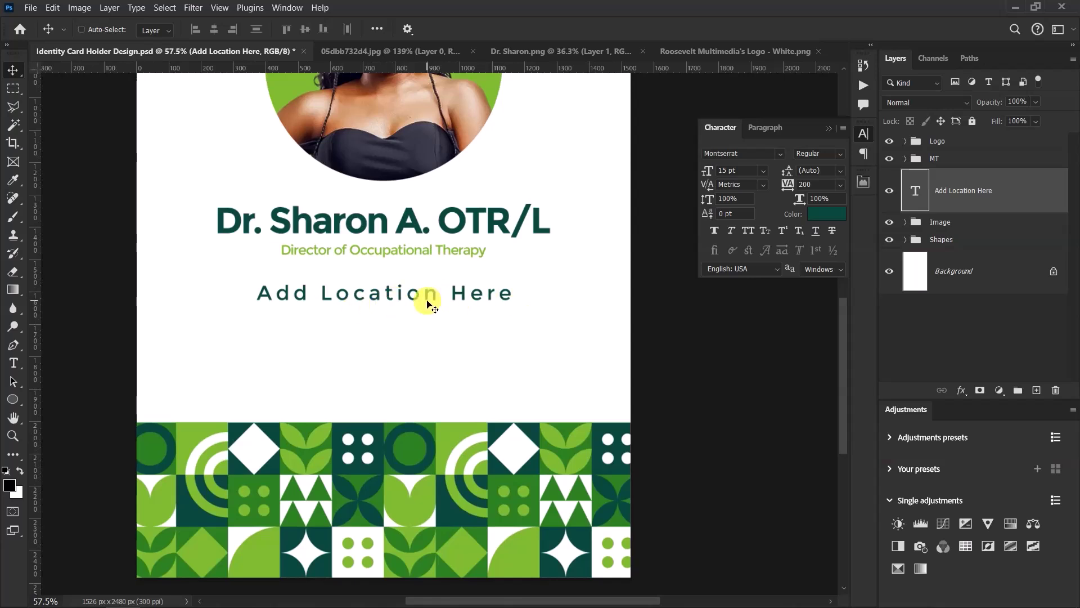
# Duplicate the location line below itself and reset the copy's tracking to 0.
pyautogui.keyDown('alt'); pyautogui.moveTo(432, 303); pyautogui.dragTo(430, 360); pyautogui.keyUp('alt')
pyautogui.click(961, 244)
pyautogui.click(840, 184)
pyautogui.click(841, 276)
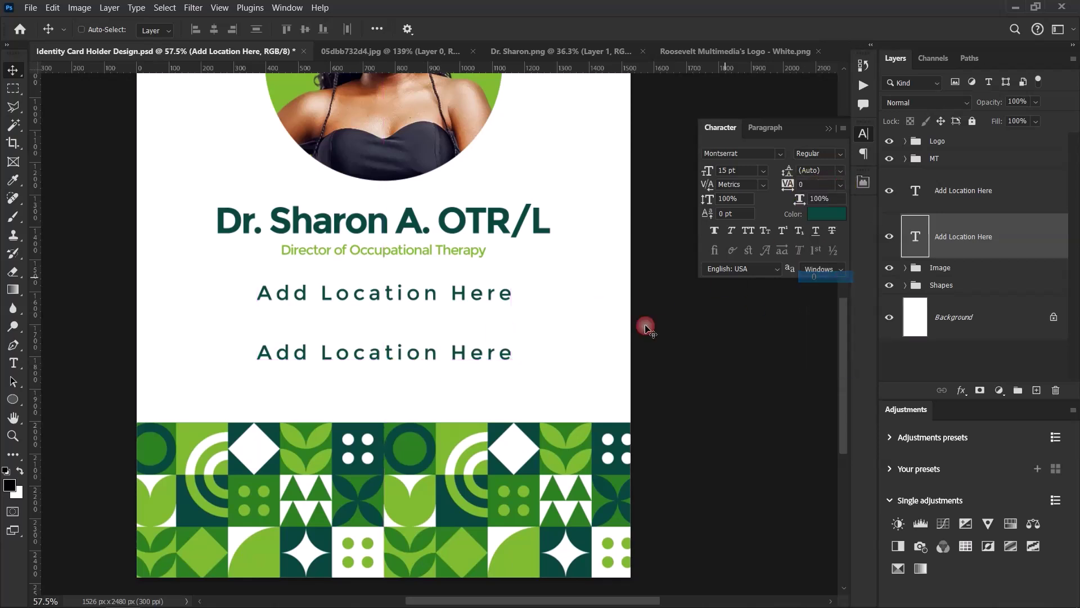
# Change the copied line's text to 'OT' and make it Bold.
pyautogui.doubleClick(346, 351)
pyautogui.write('OT')
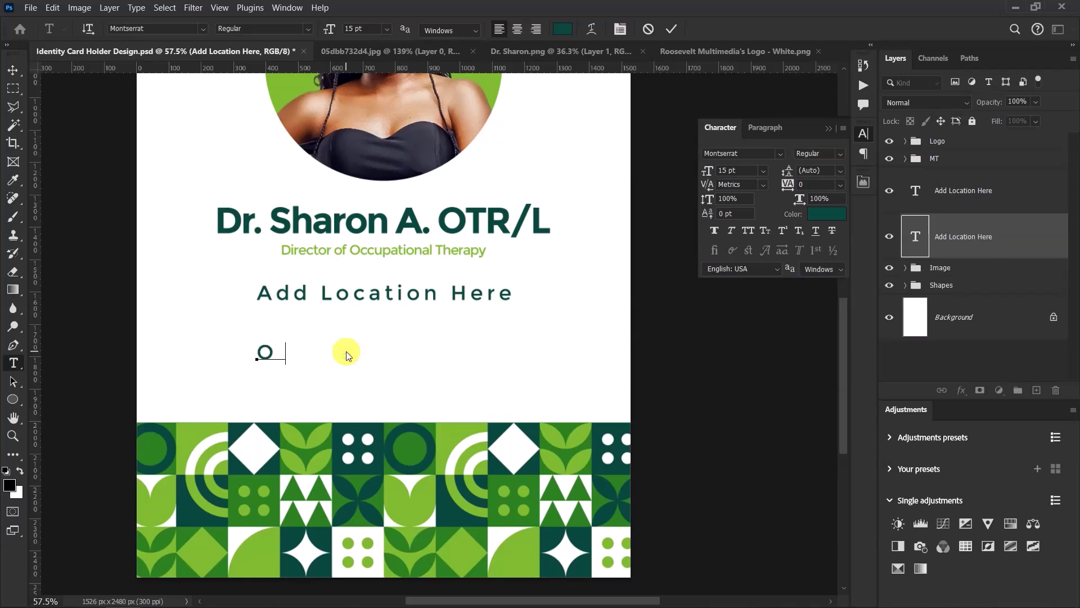
pyautogui.click(676, 29)
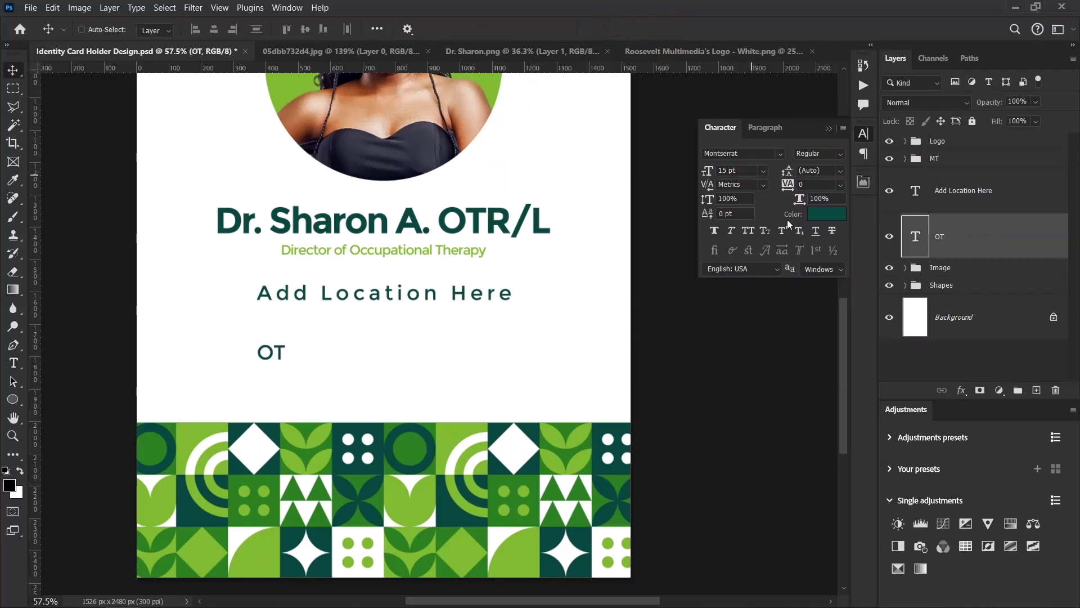
pyautogui.click(843, 155)
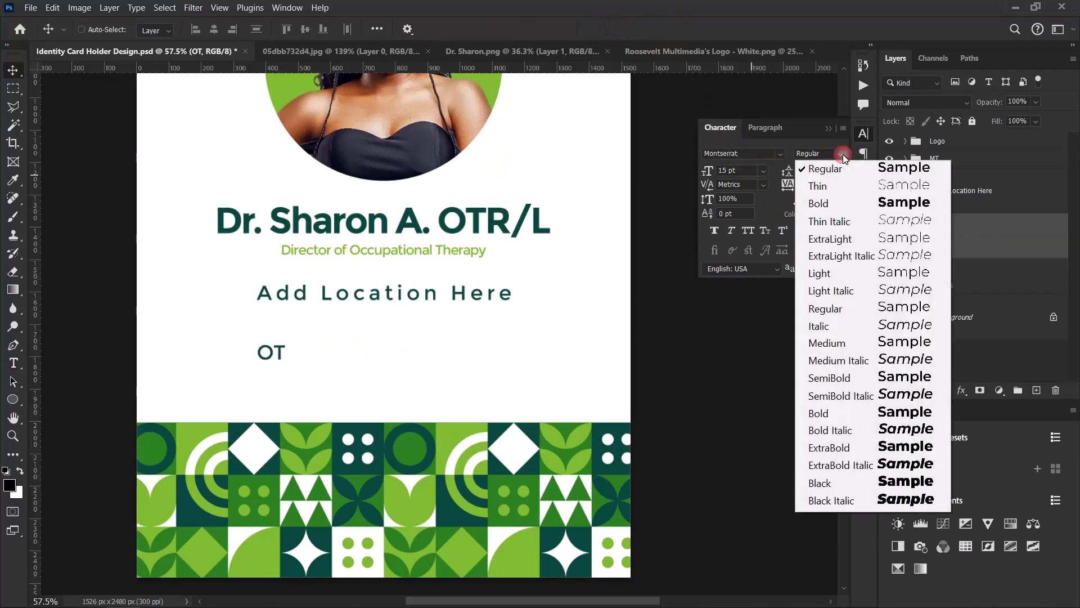
pyautogui.click(831, 202)
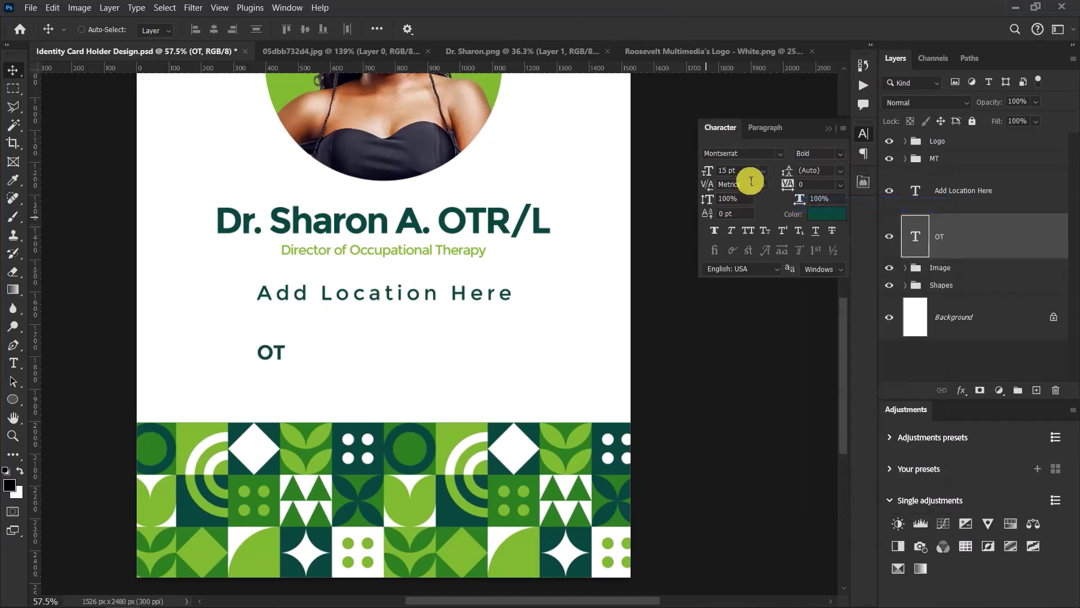
# Set OT to 44 pt, centre it horizontally, and move it below the location line.
pyautogui.click(748, 170)
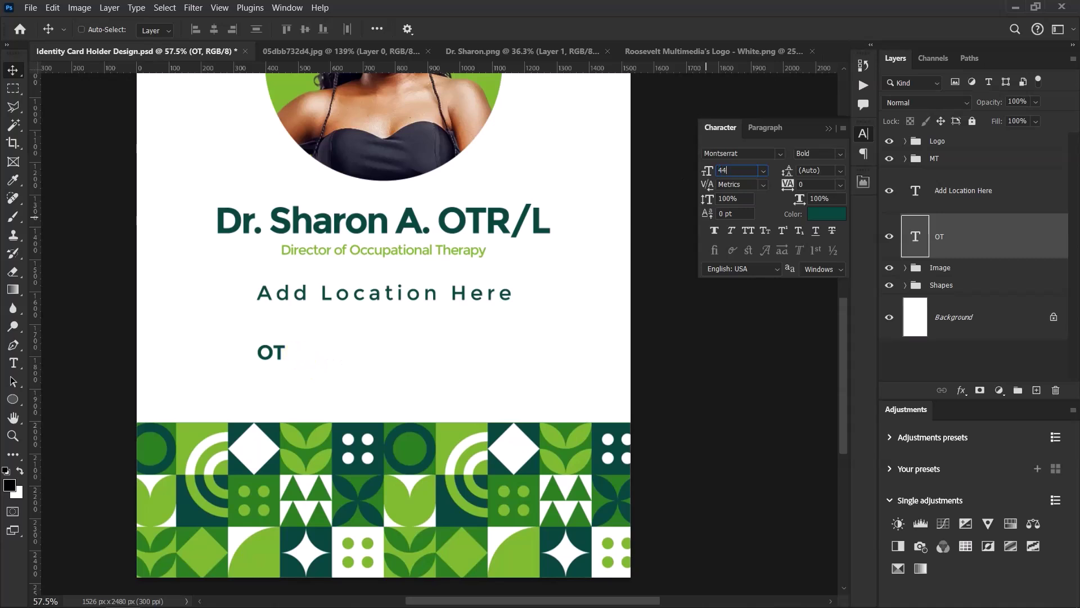
pyautogui.press('Return')
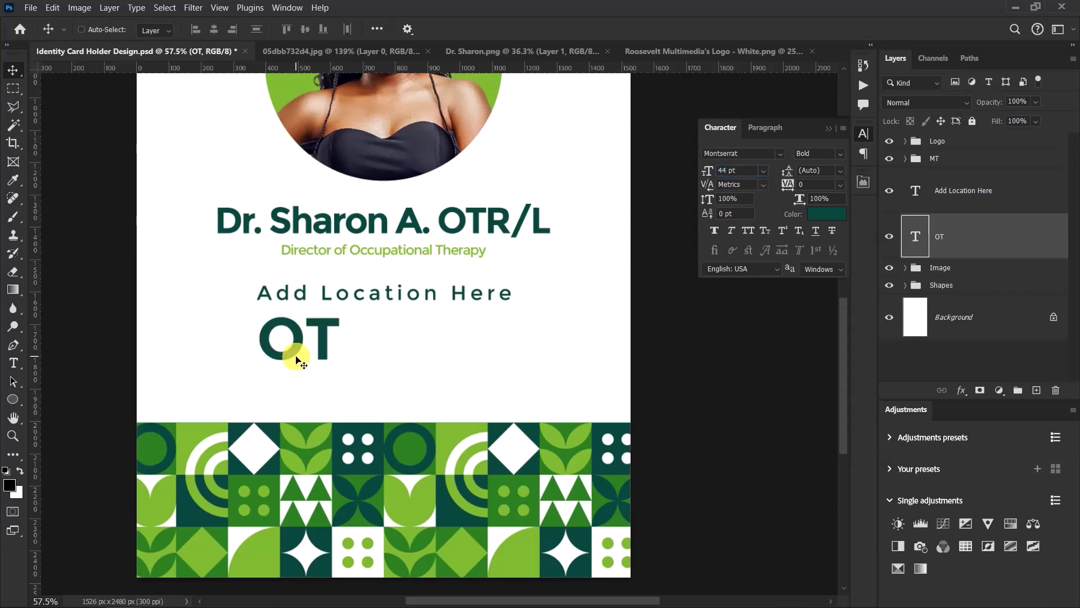
pyautogui.scroll(-2, 307, 372)
pyautogui.scroll(3, 315, 378)
pyautogui.hotkey('ctrl', 'a')
pyautogui.click(214, 29)
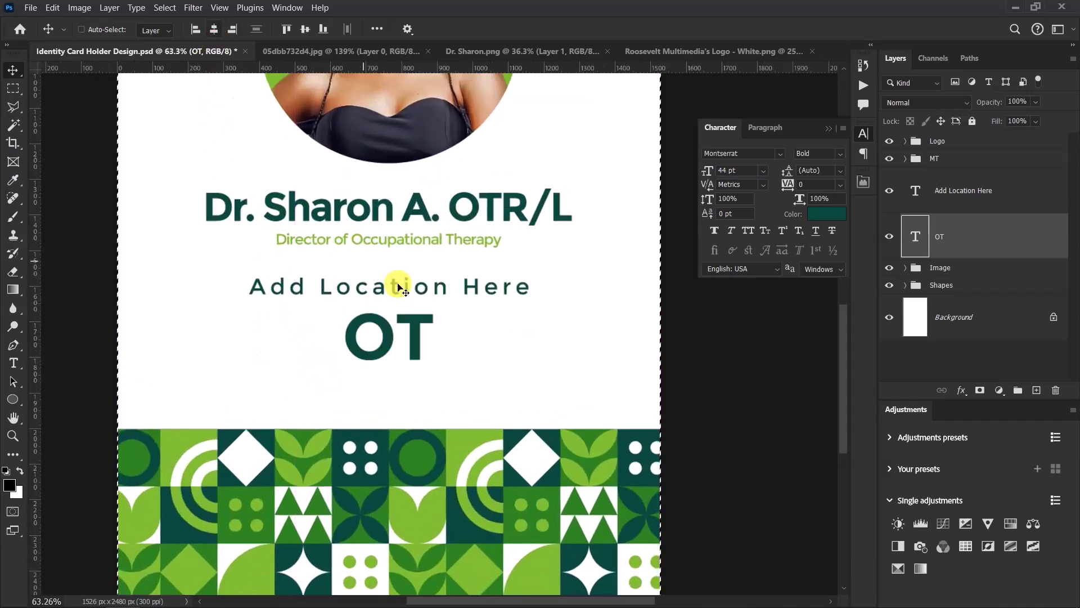
pyautogui.moveTo(388, 330); pyautogui.dragTo(386, 354)
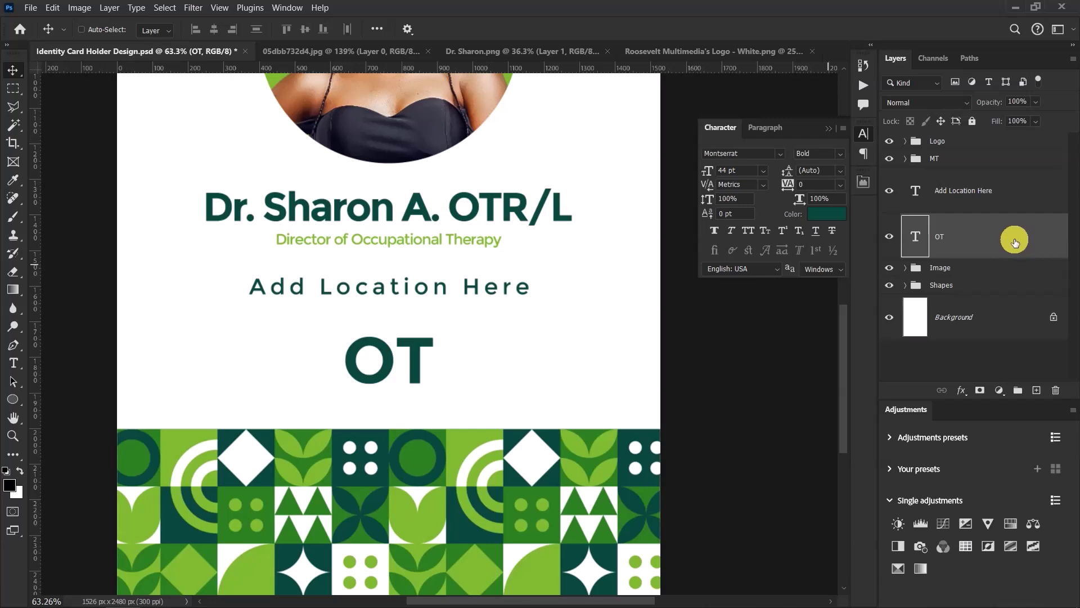
# Select the OT, location and MT group layers and distribute them evenly vertically.
pyautogui.press('ctrl')
pyautogui.keyDown('ctrl'); pyautogui.click(1025, 193); pyautogui.keyUp('ctrl')
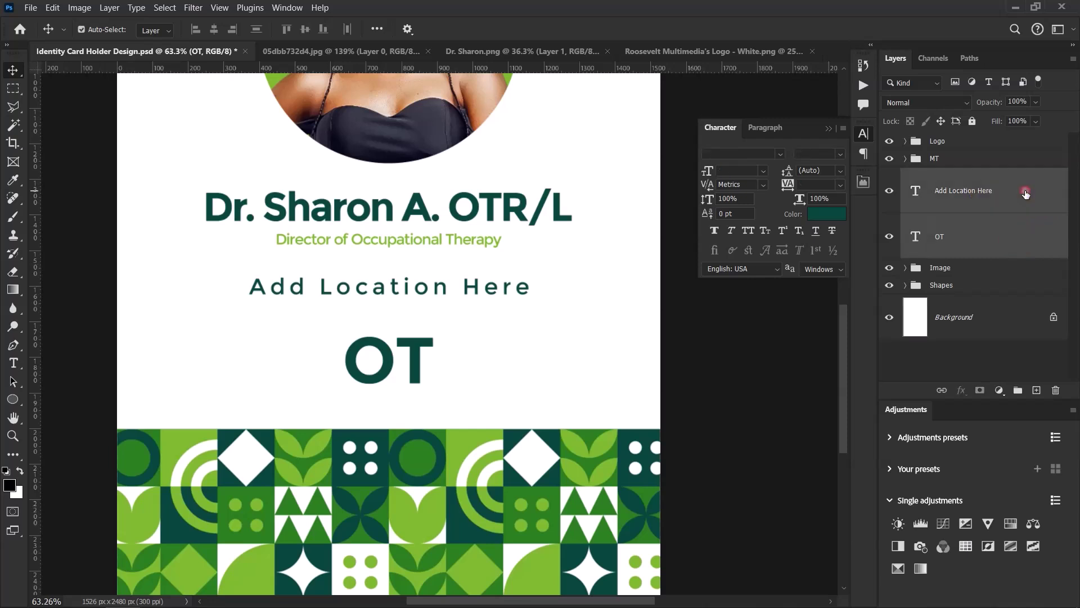
pyautogui.keyDown('ctrl'); pyautogui.click(952, 161); pyautogui.keyUp('ctrl')
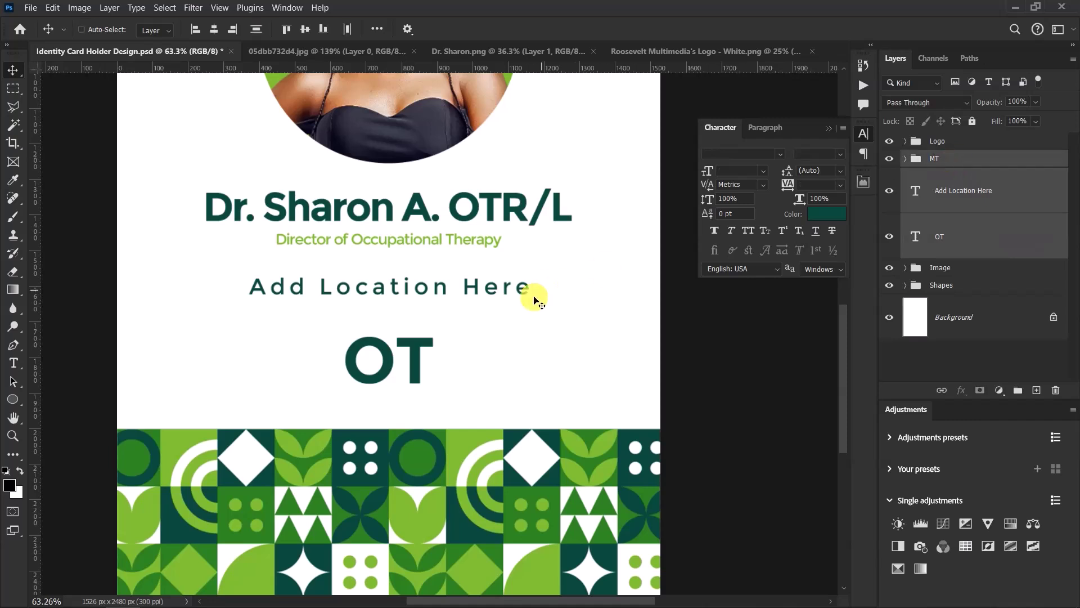
pyautogui.scroll(-1, 537, 290)
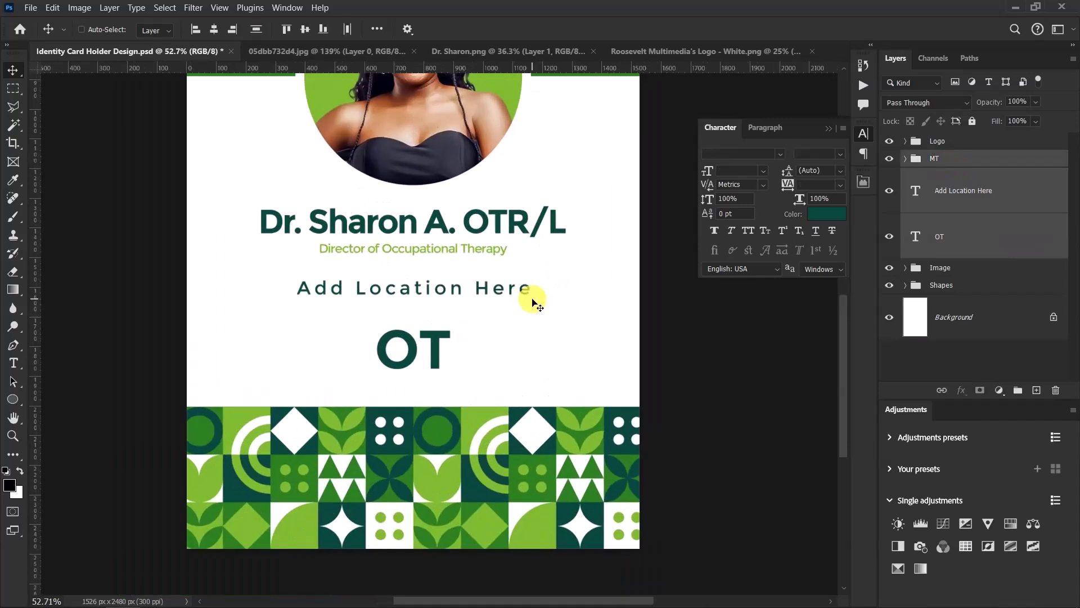
pyautogui.click(257, 31)
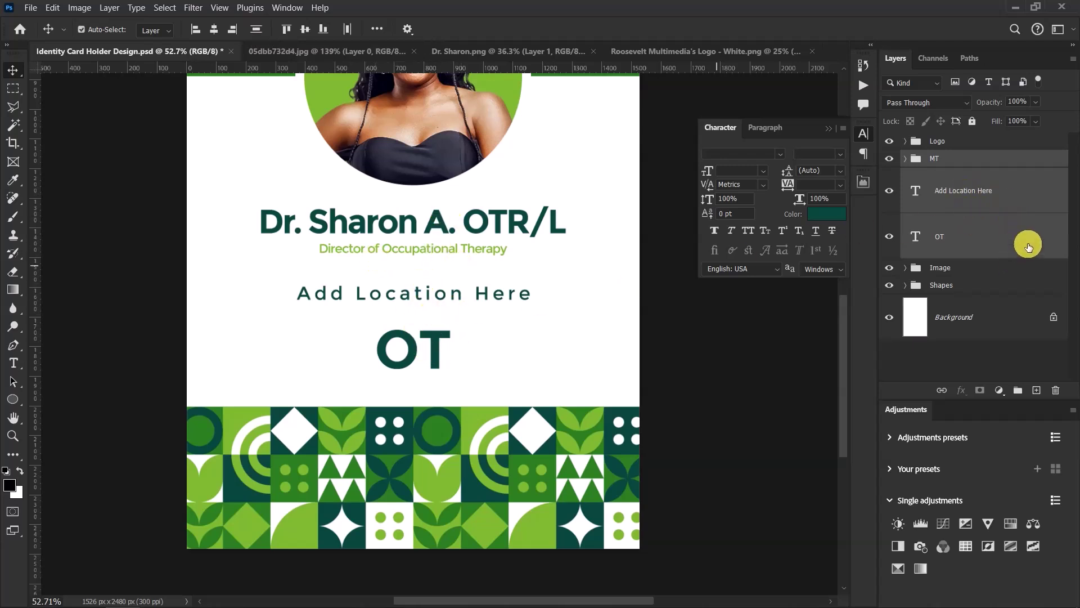
# Group the three layers into a group named 'Info.' and fit the card in view.
pyautogui.hotkey('ctrl', 'g')
pyautogui.doubleClick(941, 159)
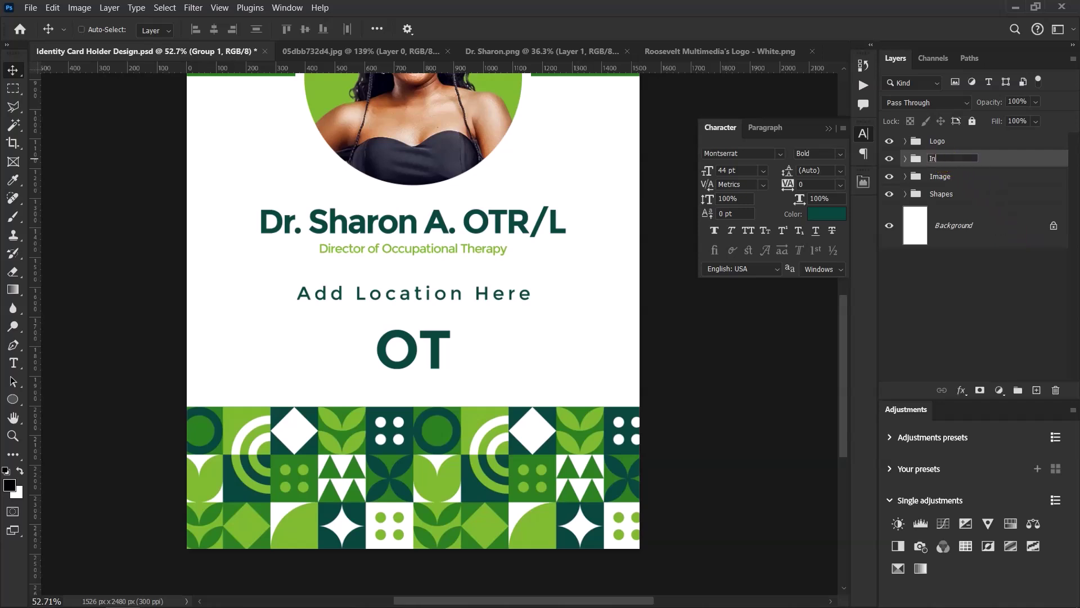
pyautogui.write('Info.')
pyautogui.press('Return')
pyautogui.hotkey('ctrl', '0')
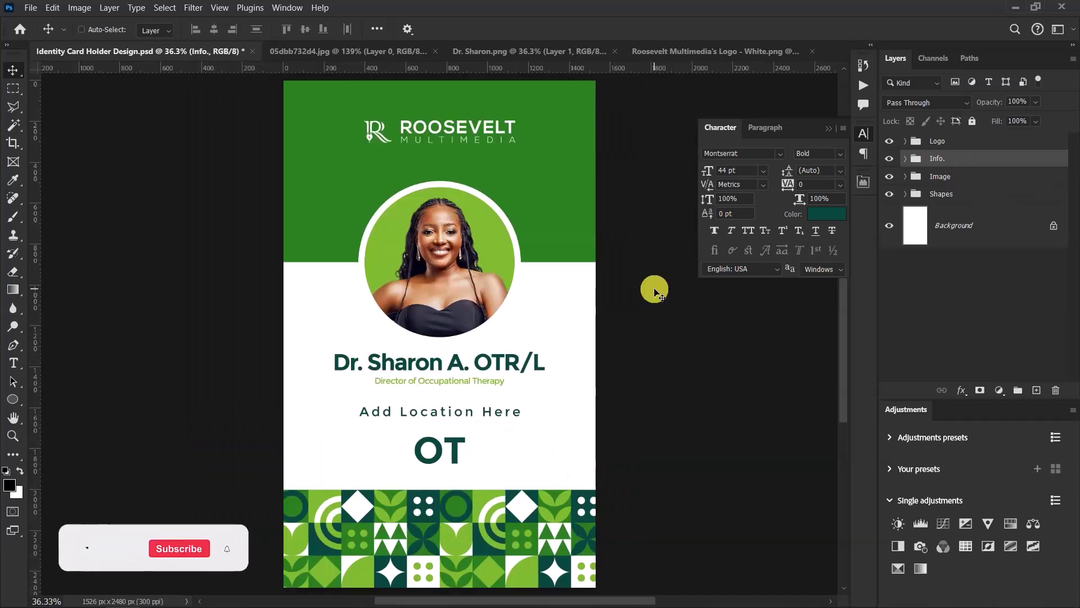